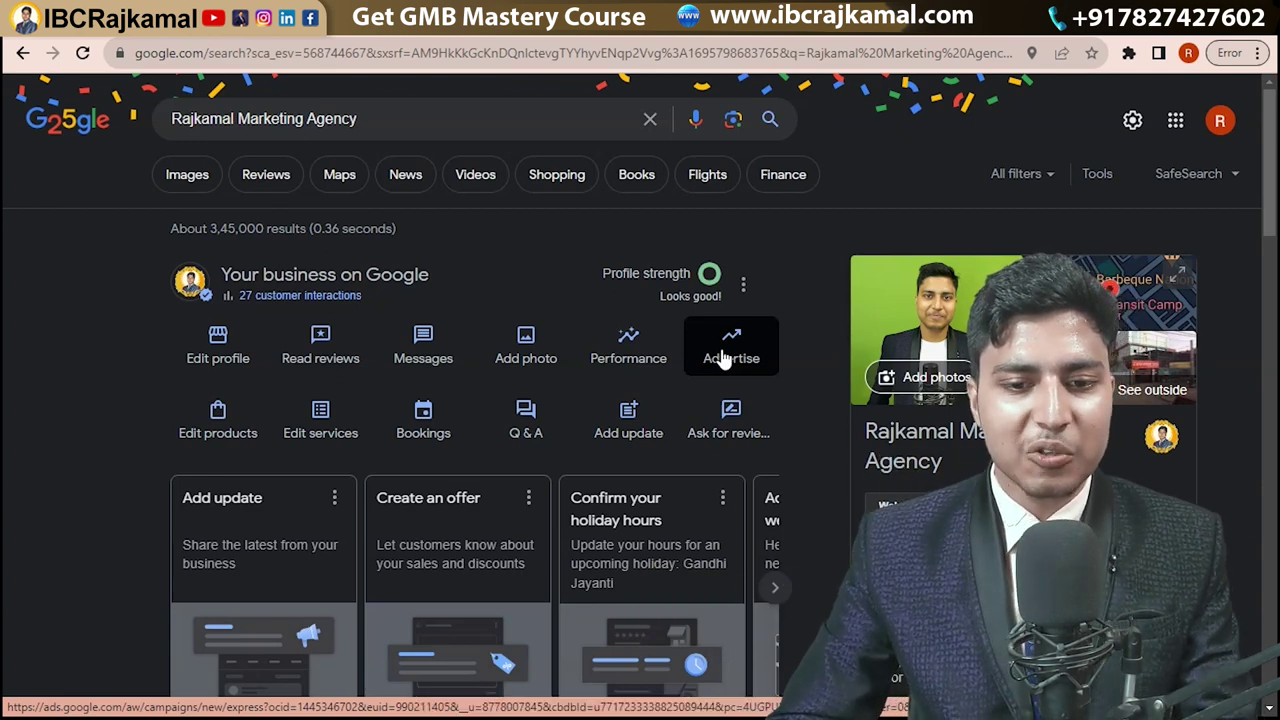
# Open advertising from the business profile, start creating the first campaign, and skip linking accounts.
pyautogui.click(725, 358)
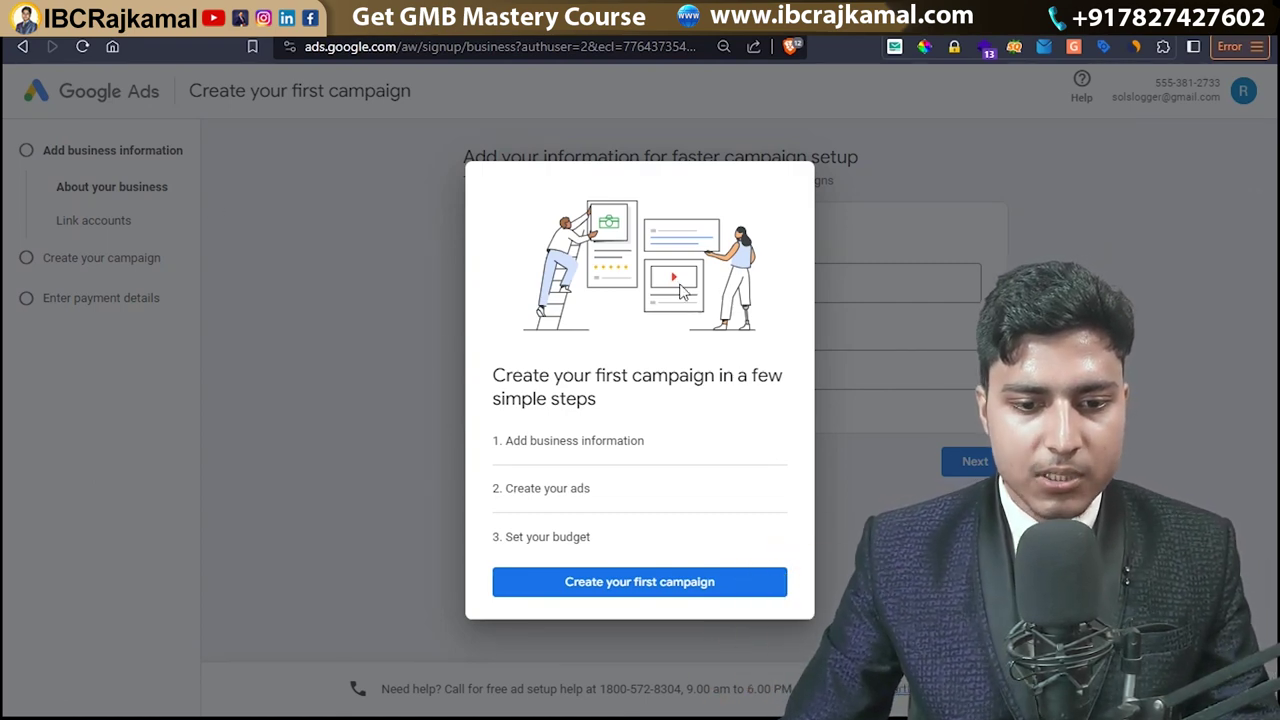
pyautogui.click(629, 582)
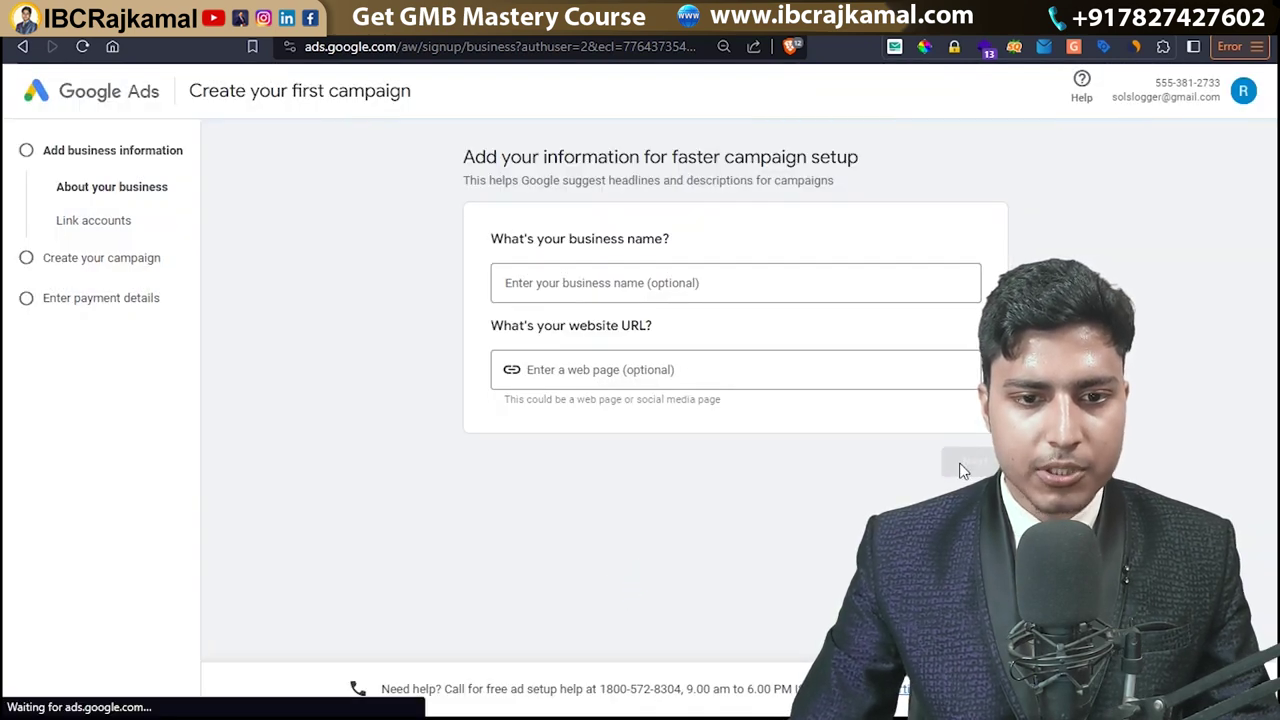
pyautogui.scroll(-1, 700, 400)
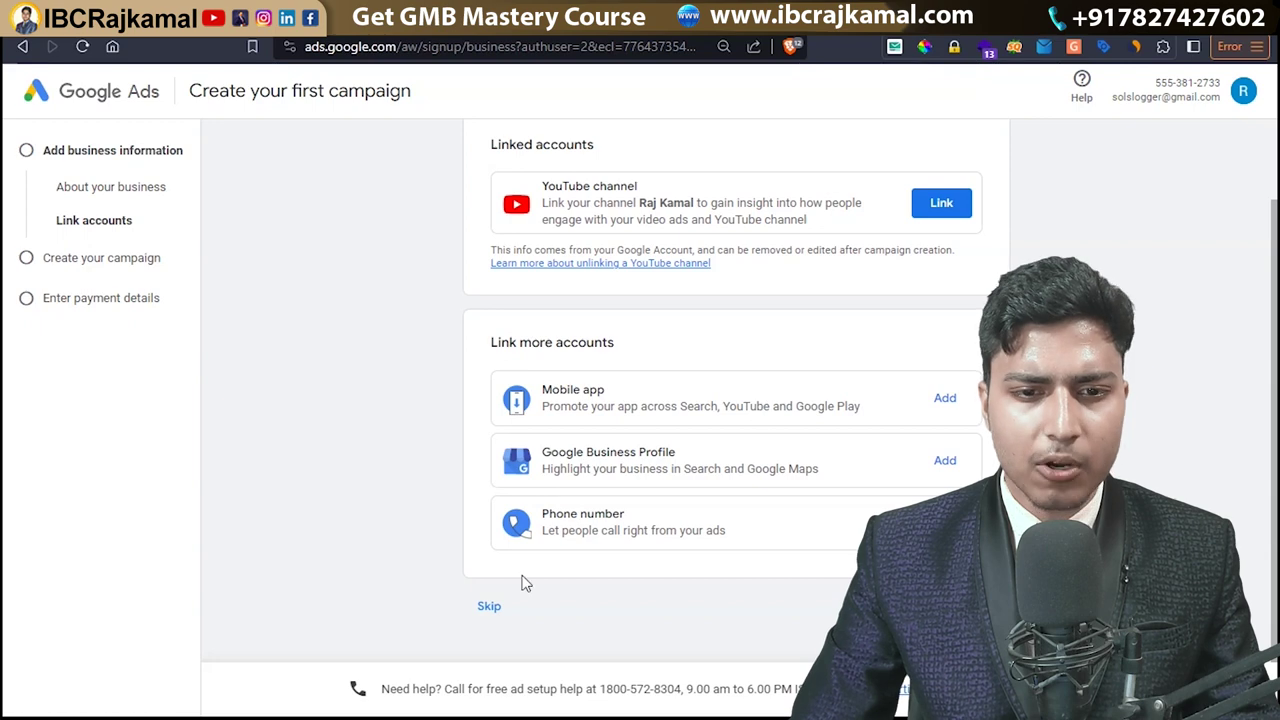
pyautogui.click(490, 607)
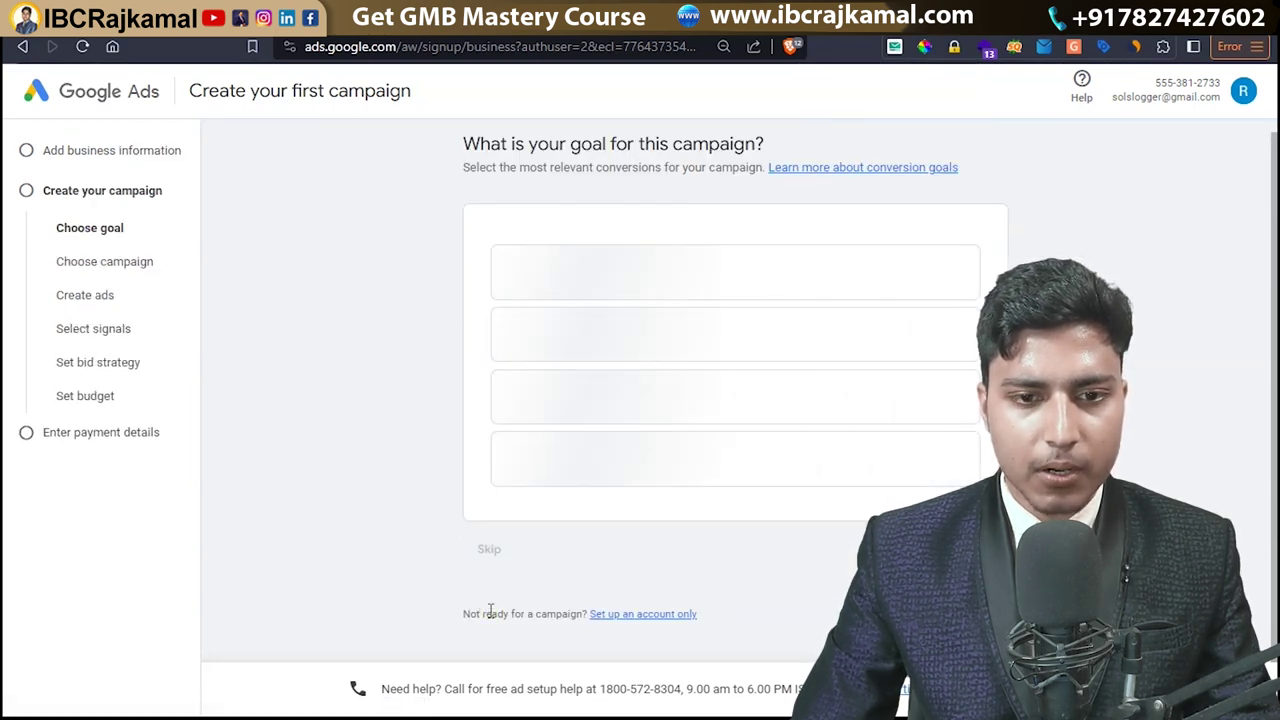
# Leave campaign creation and submit the business information with India, India Time and Indian Rupee (INR ₹).
pyautogui.scroll(-3, 582, 537)
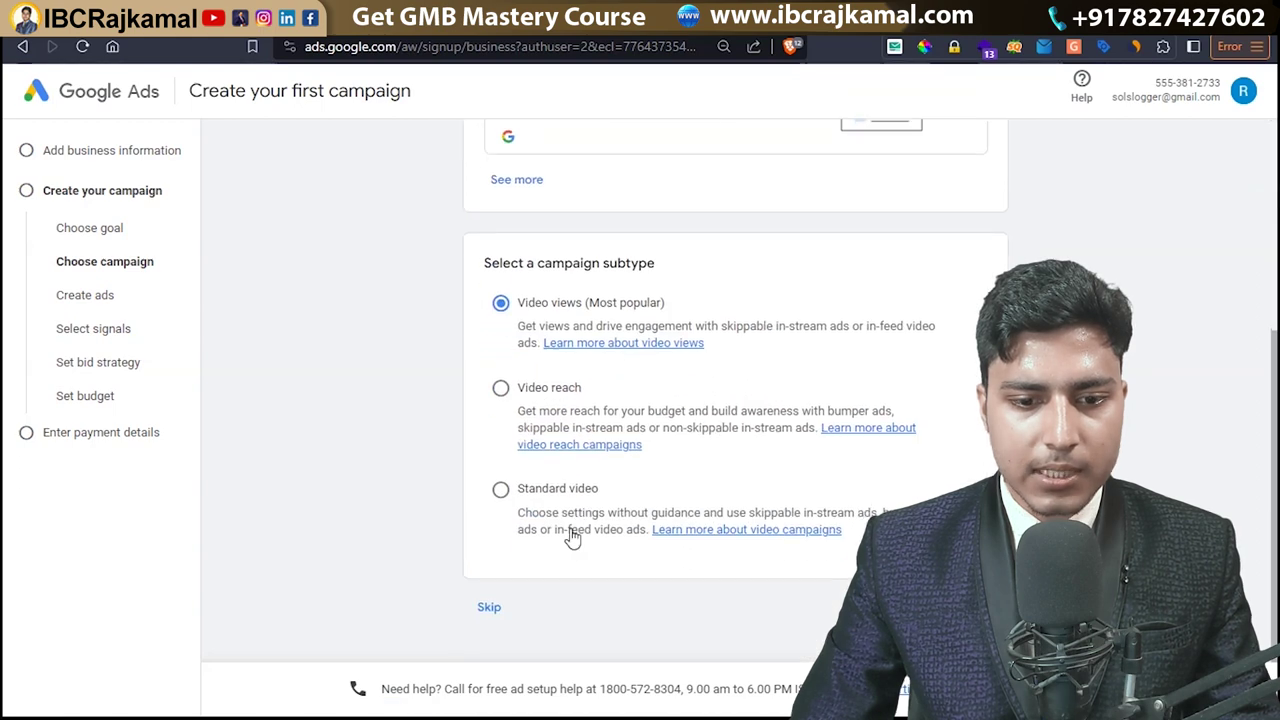
pyautogui.click(493, 607)
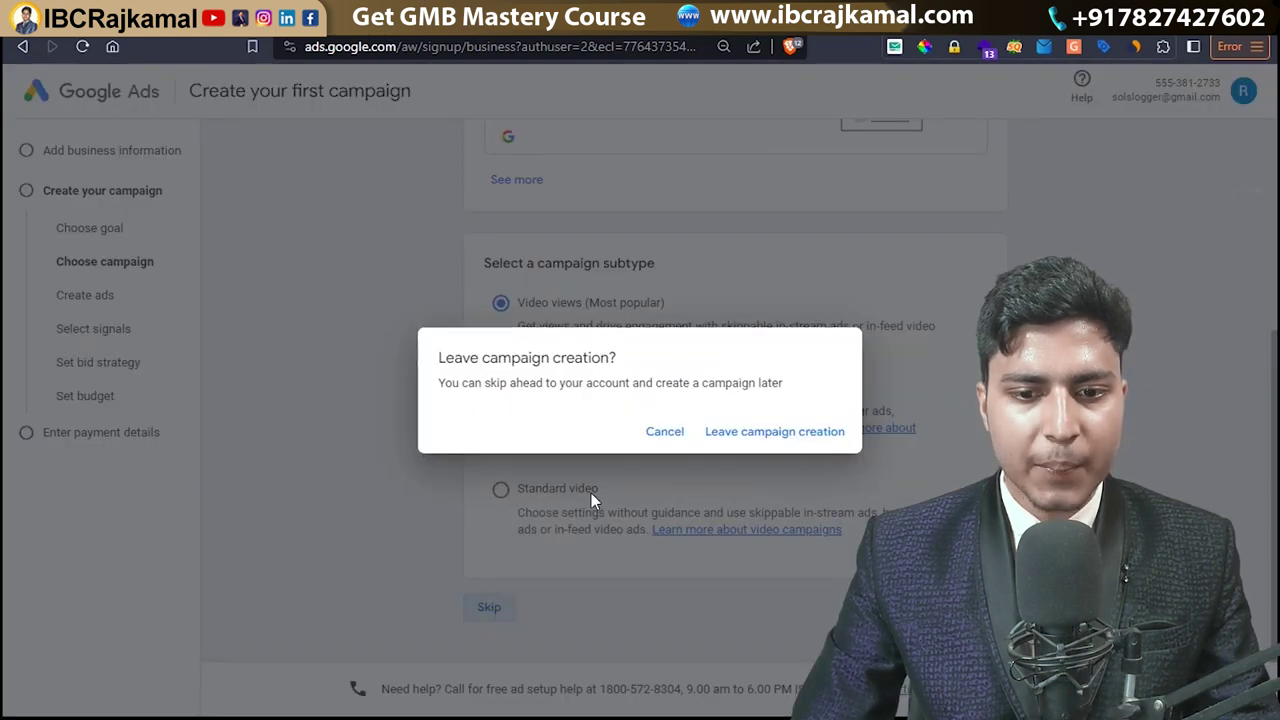
pyautogui.click(745, 436)
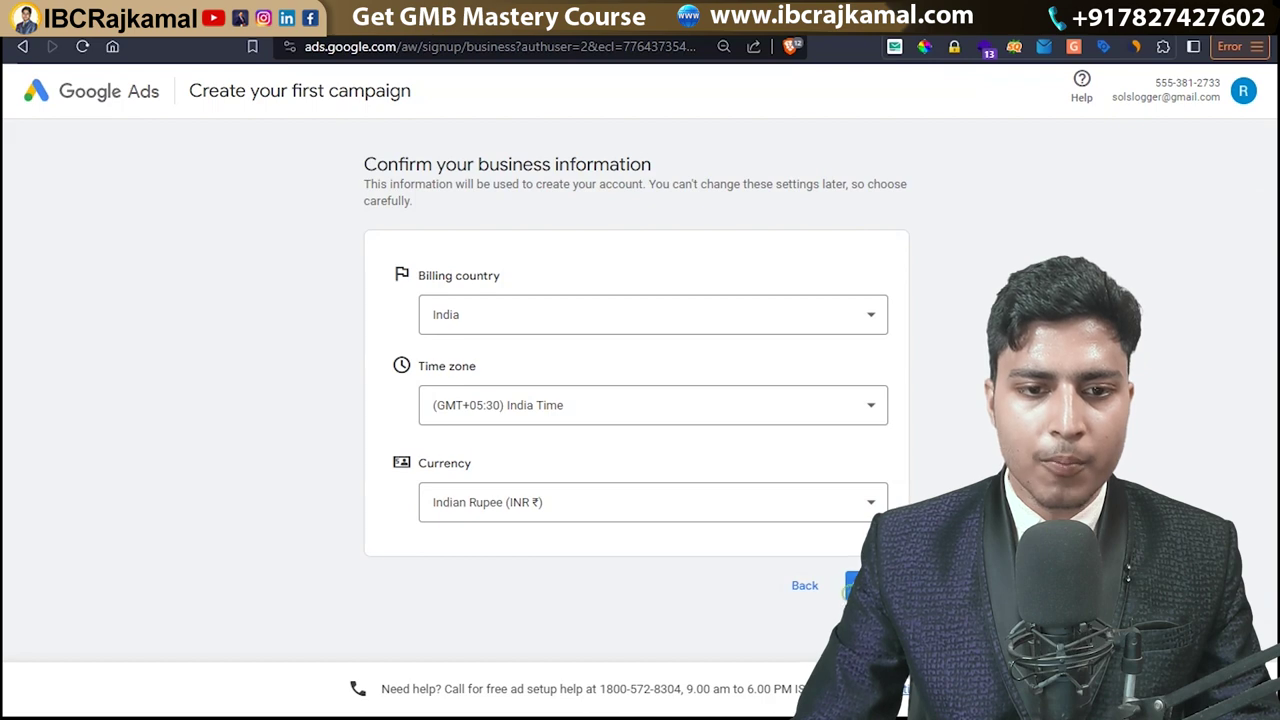
pyautogui.click(862, 585)
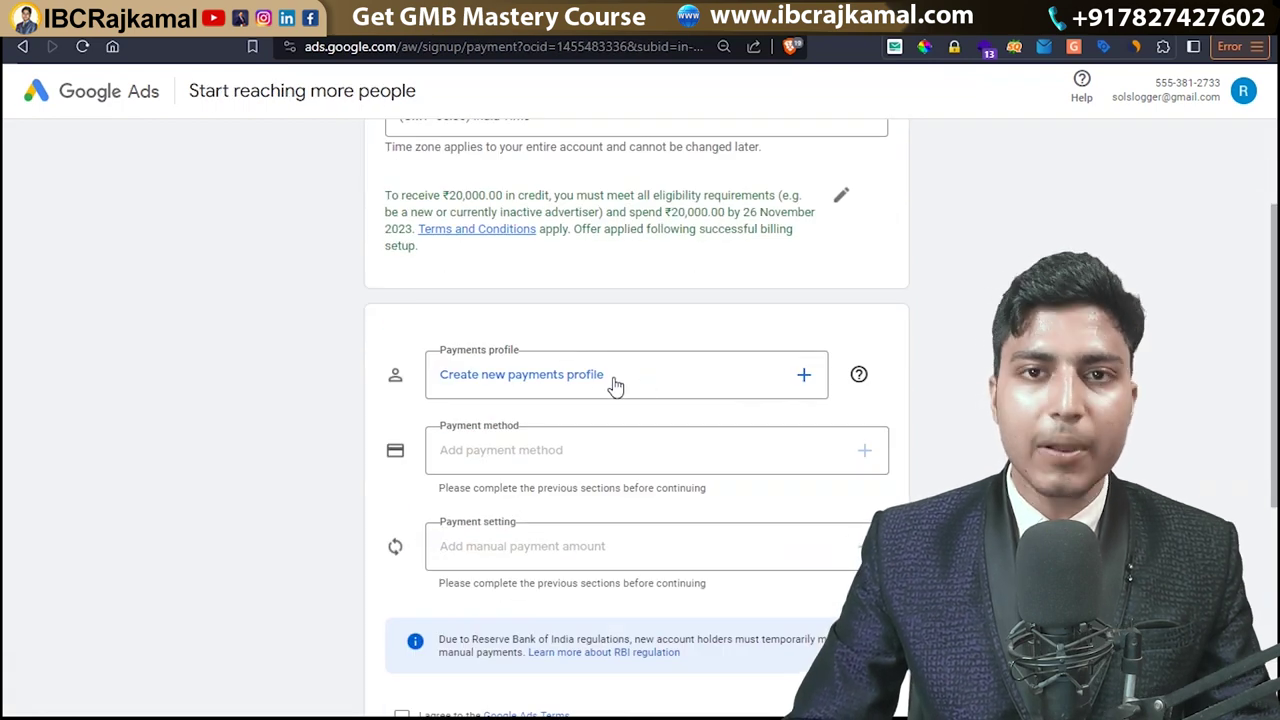
# Start a new payments profile and set its profile type to Individual.
pyautogui.scroll(2, 616, 386)
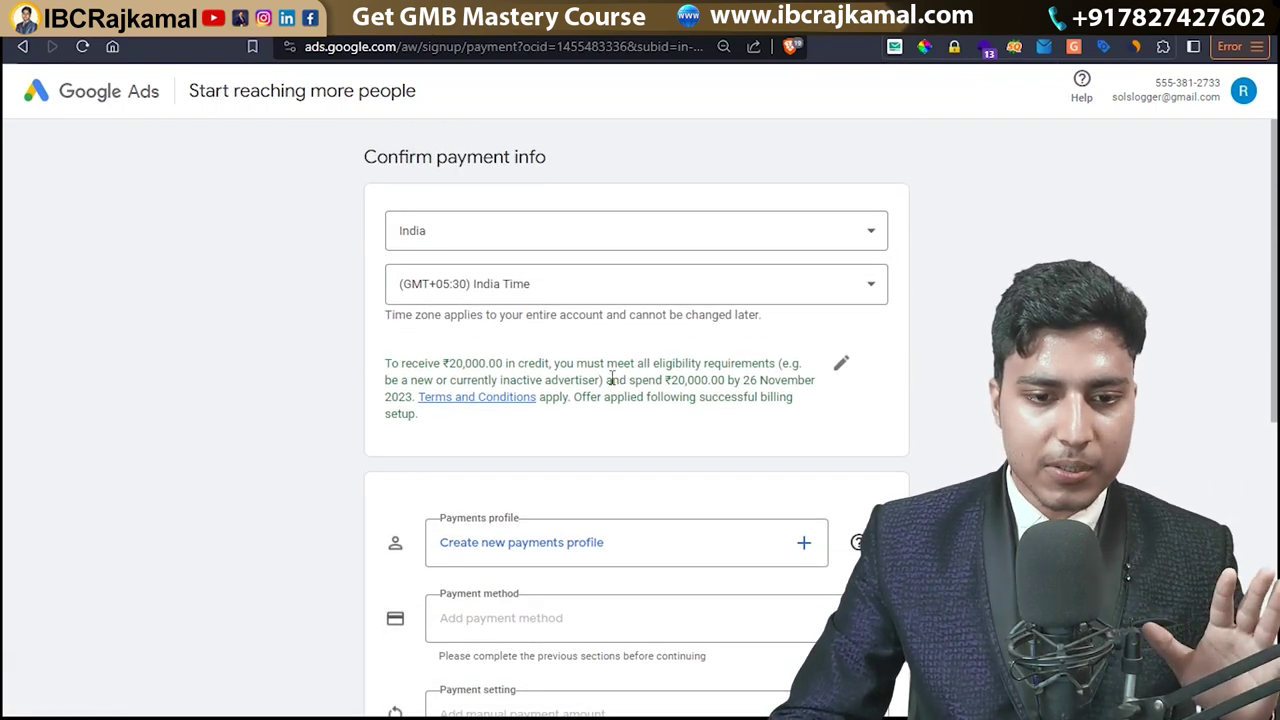
pyautogui.scroll(-3, 611, 378)
pyautogui.scroll(1, 600, 391)
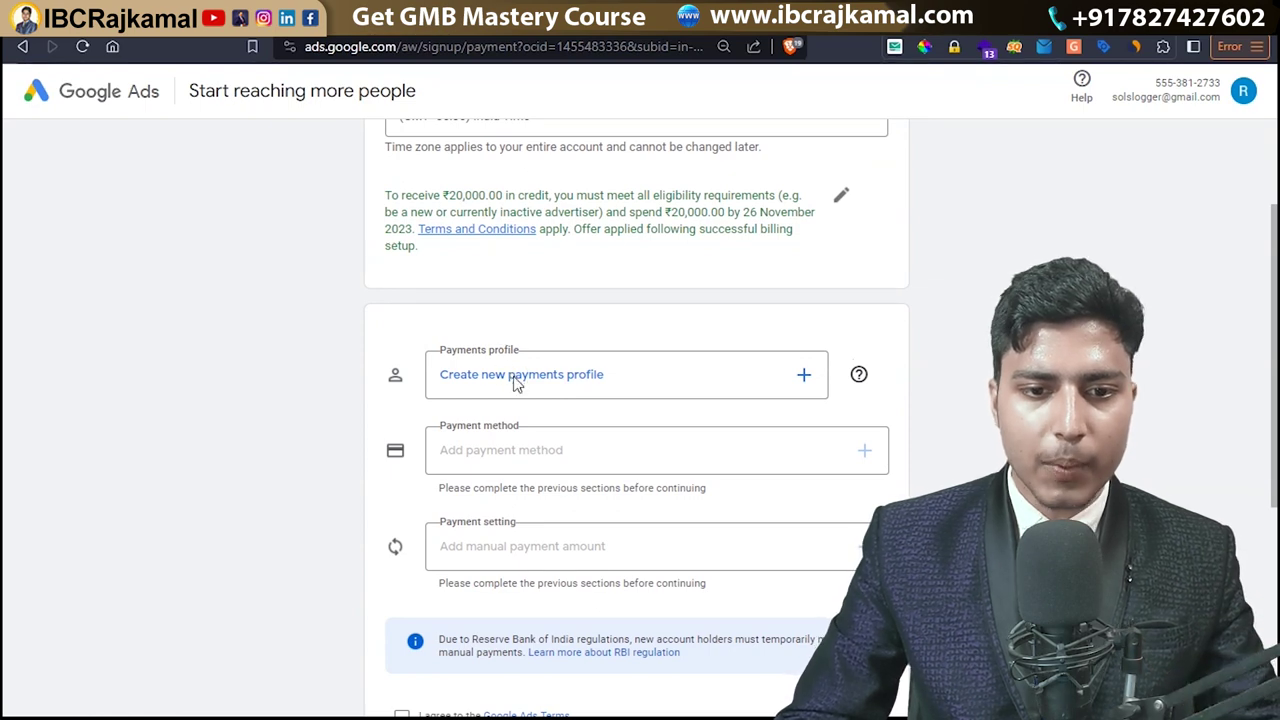
pyautogui.click(516, 378)
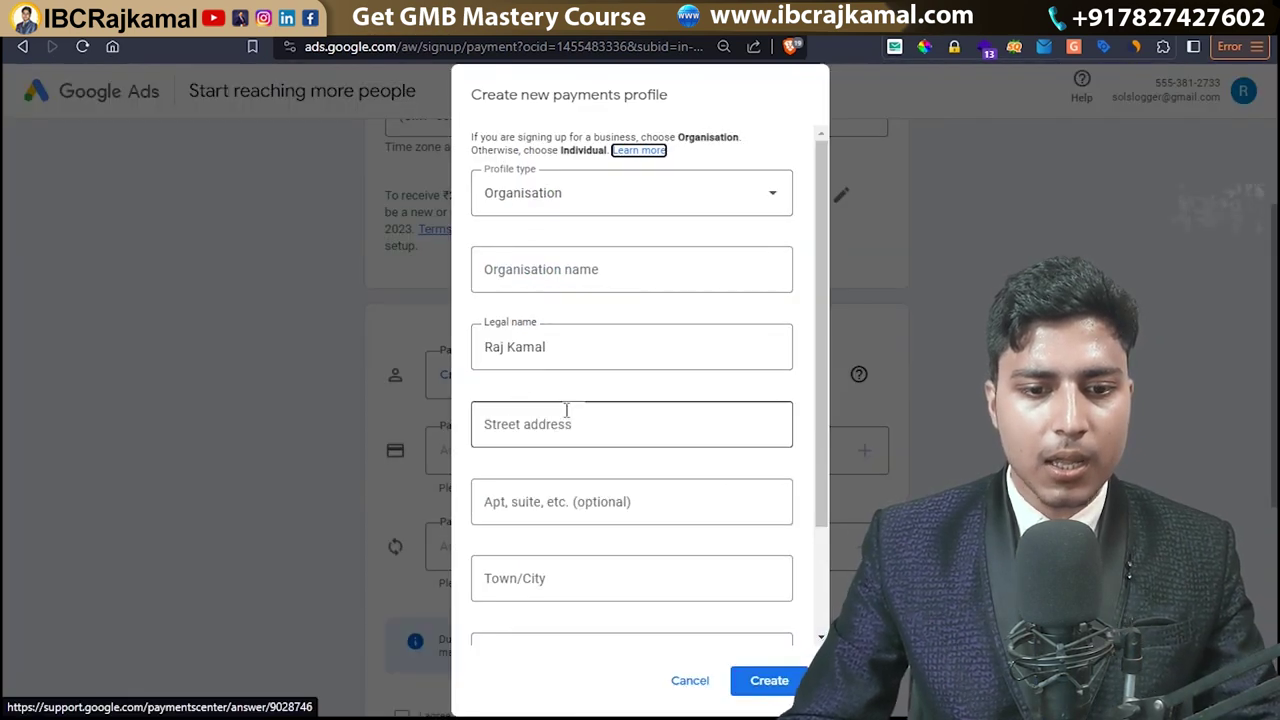
pyautogui.click(558, 200)
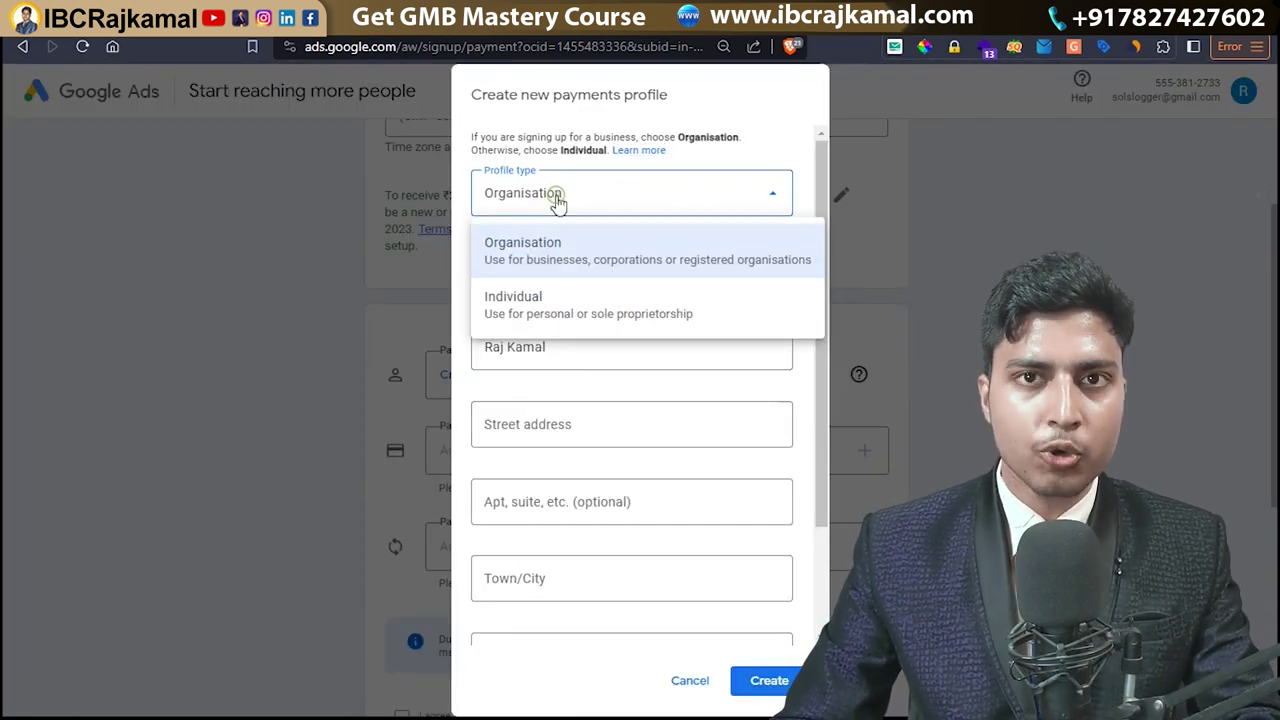
pyautogui.click(538, 316)
# Fill in the payments profile's address from the saved suggestion, choose the state, and create the profile.
pyautogui.click(537, 340)
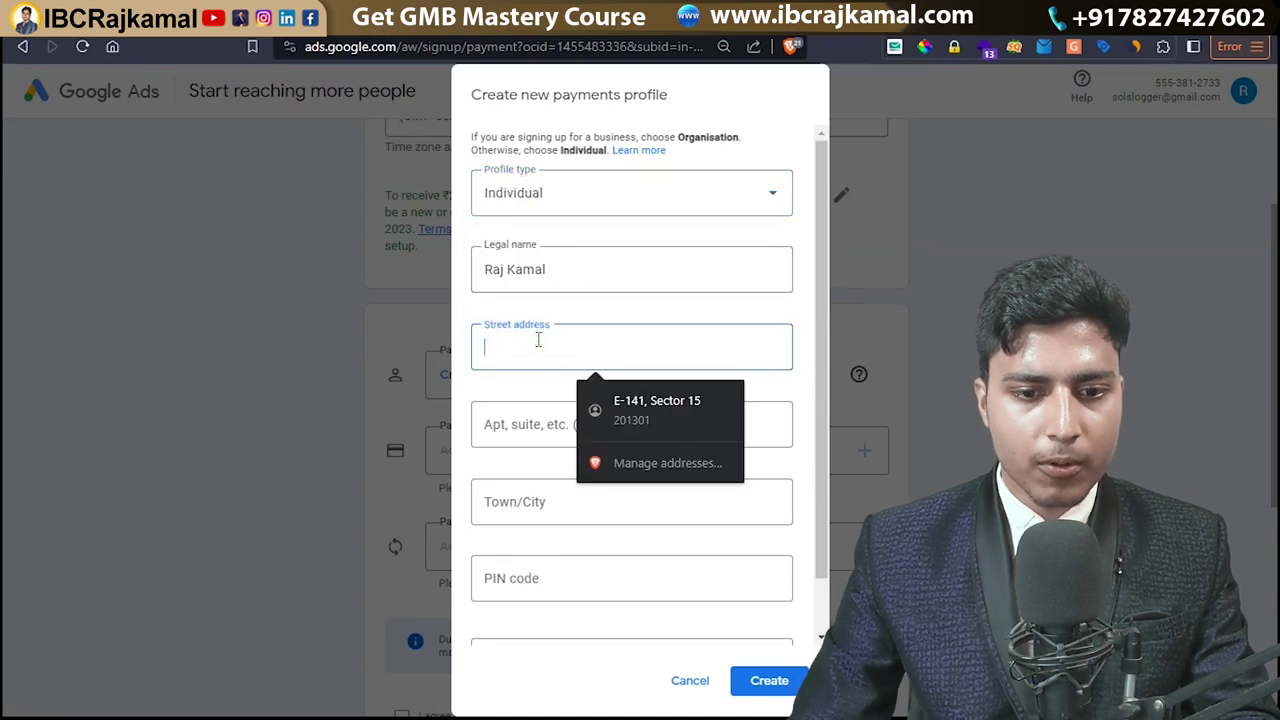
pyautogui.click(601, 413)
pyautogui.scroll(-1, 577, 476)
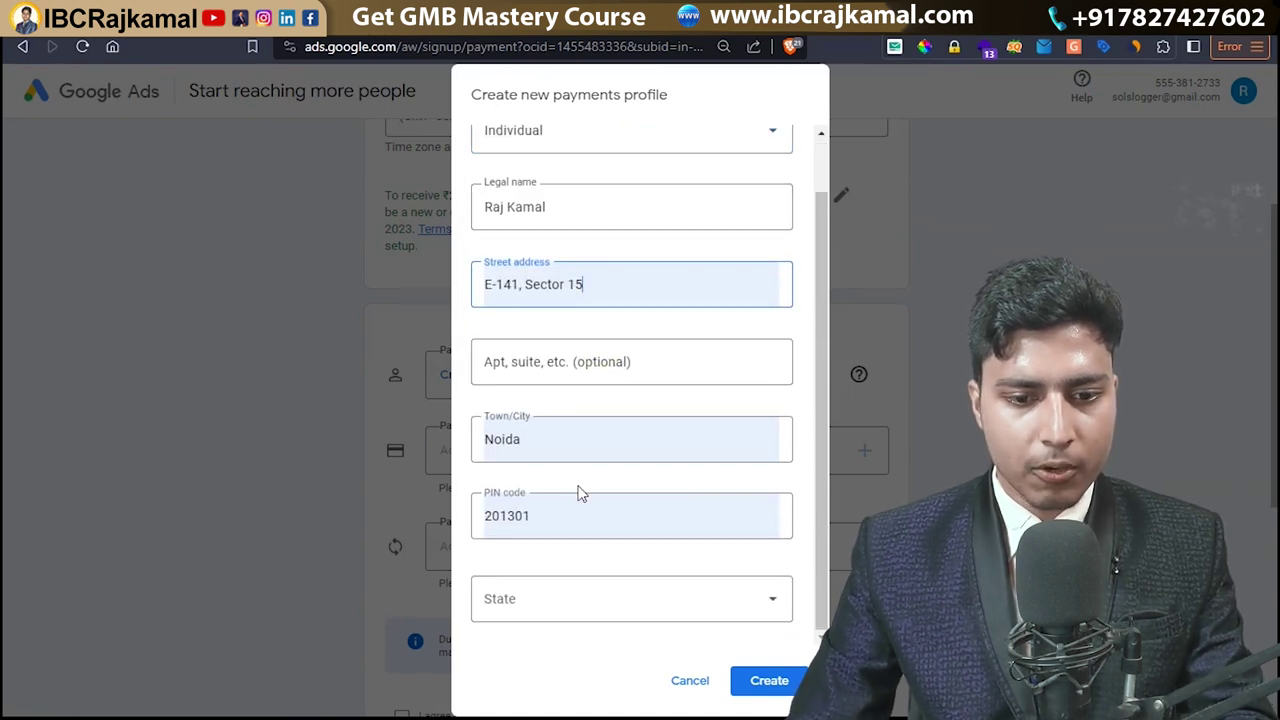
pyautogui.click(608, 601)
pyautogui.scroll(-5, 595, 557)
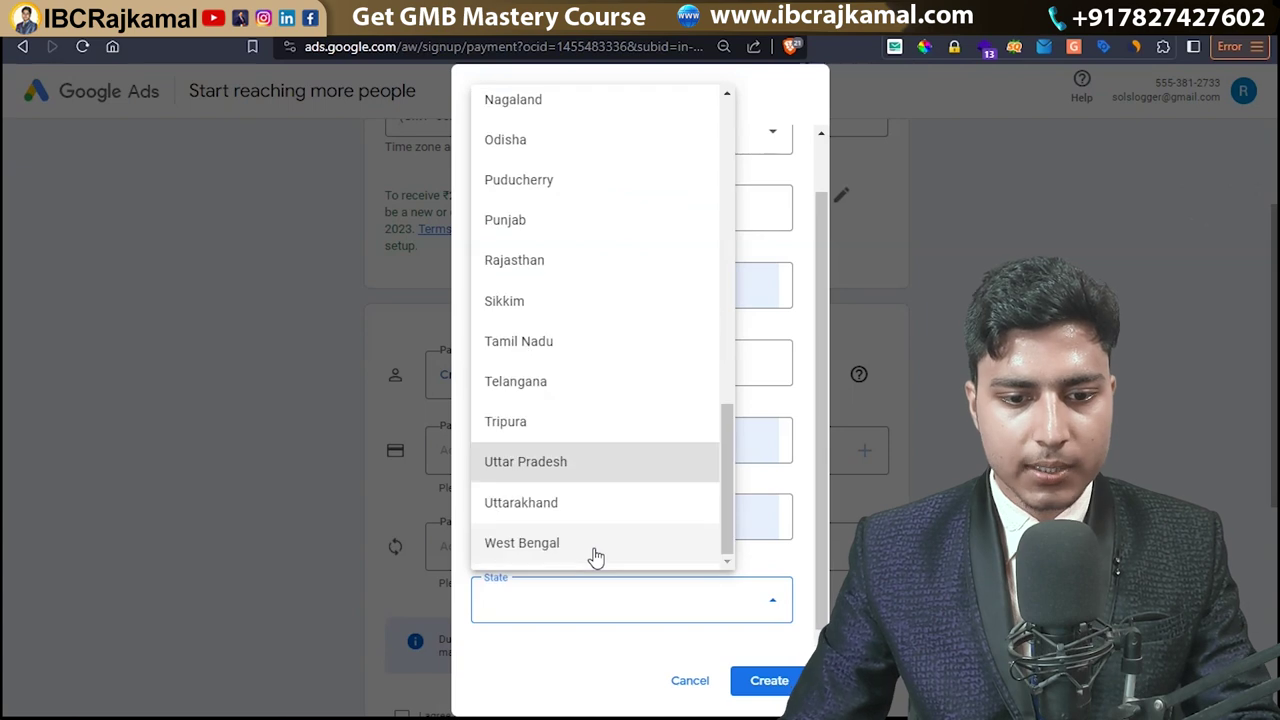
pyautogui.click(590, 453)
pyautogui.click(769, 683)
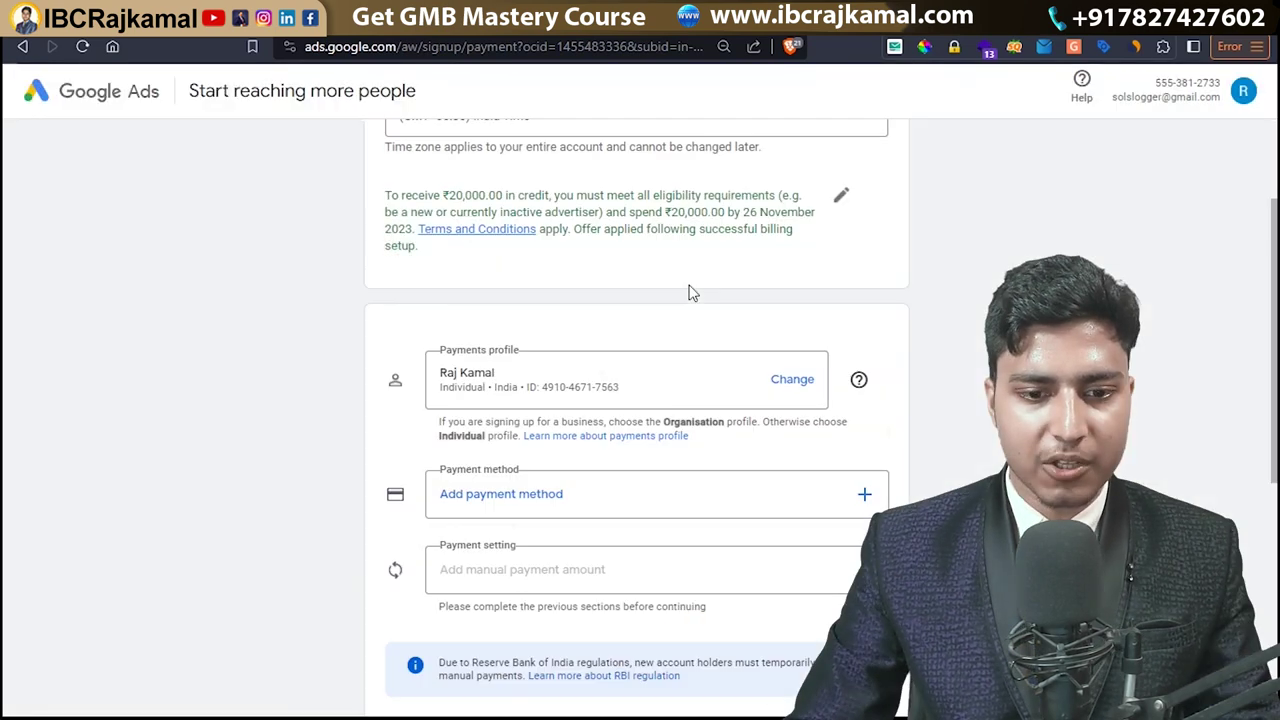
# Add a credit or debit card as the payment method.
pyautogui.scroll(-2, 600, 409)
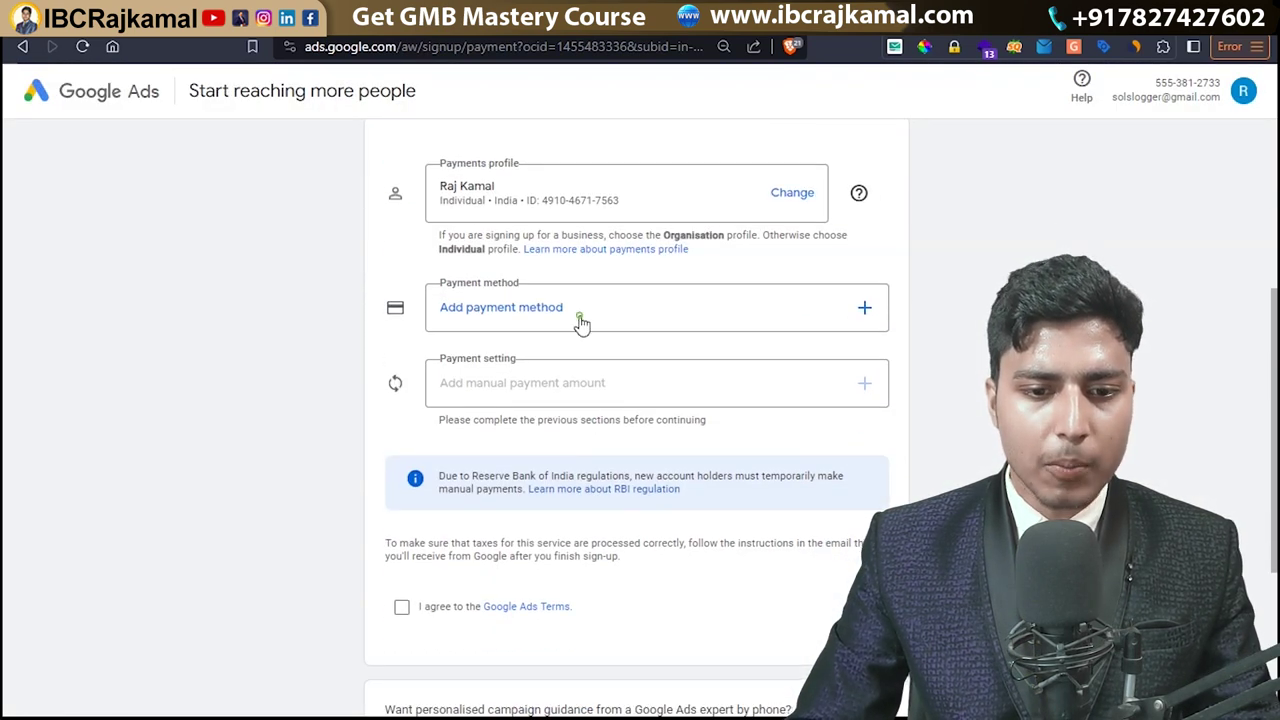
pyautogui.click(580, 322)
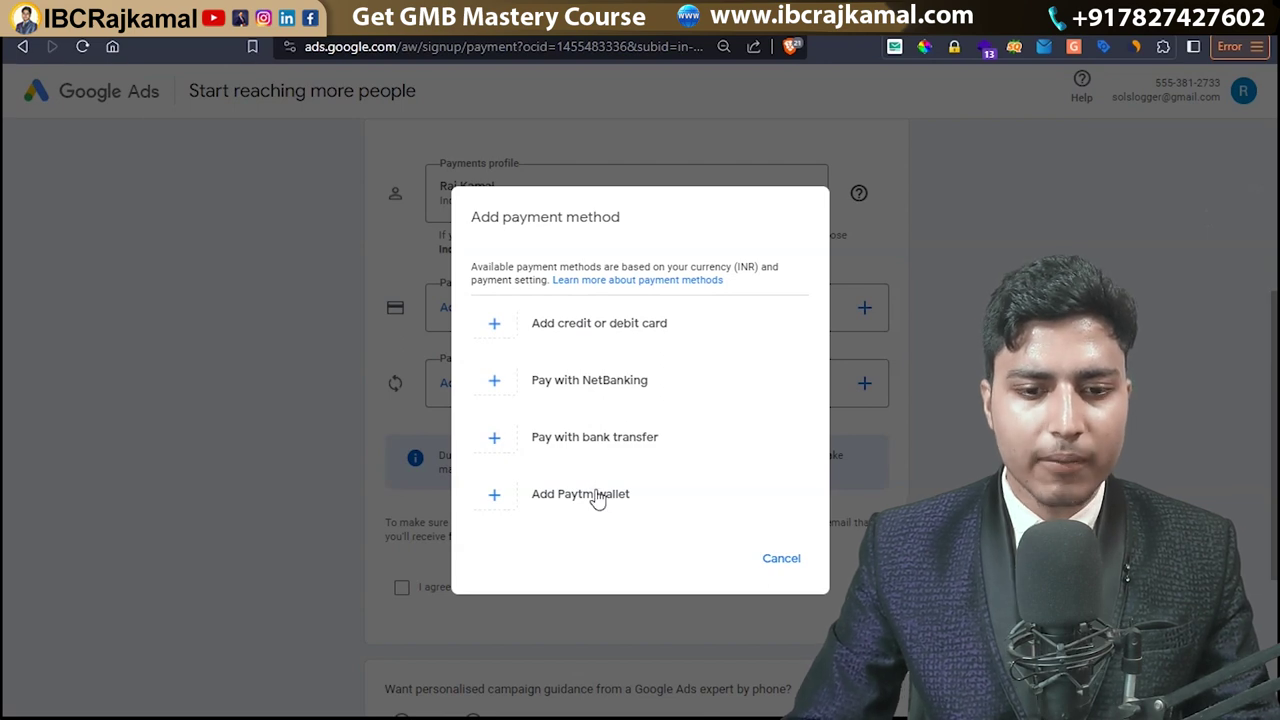
pyautogui.click(574, 330)
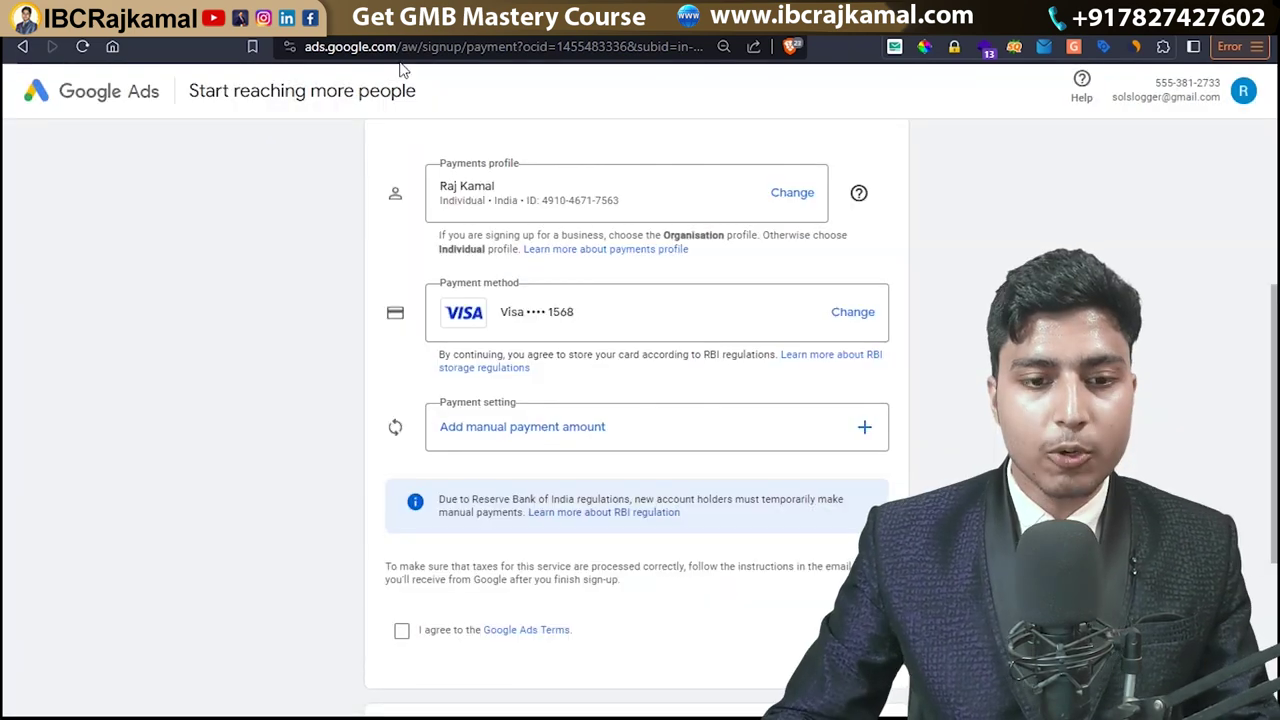
# Set the manual payment amount to ₹500 in the payment setting.
pyautogui.scroll(1, 580, 366)
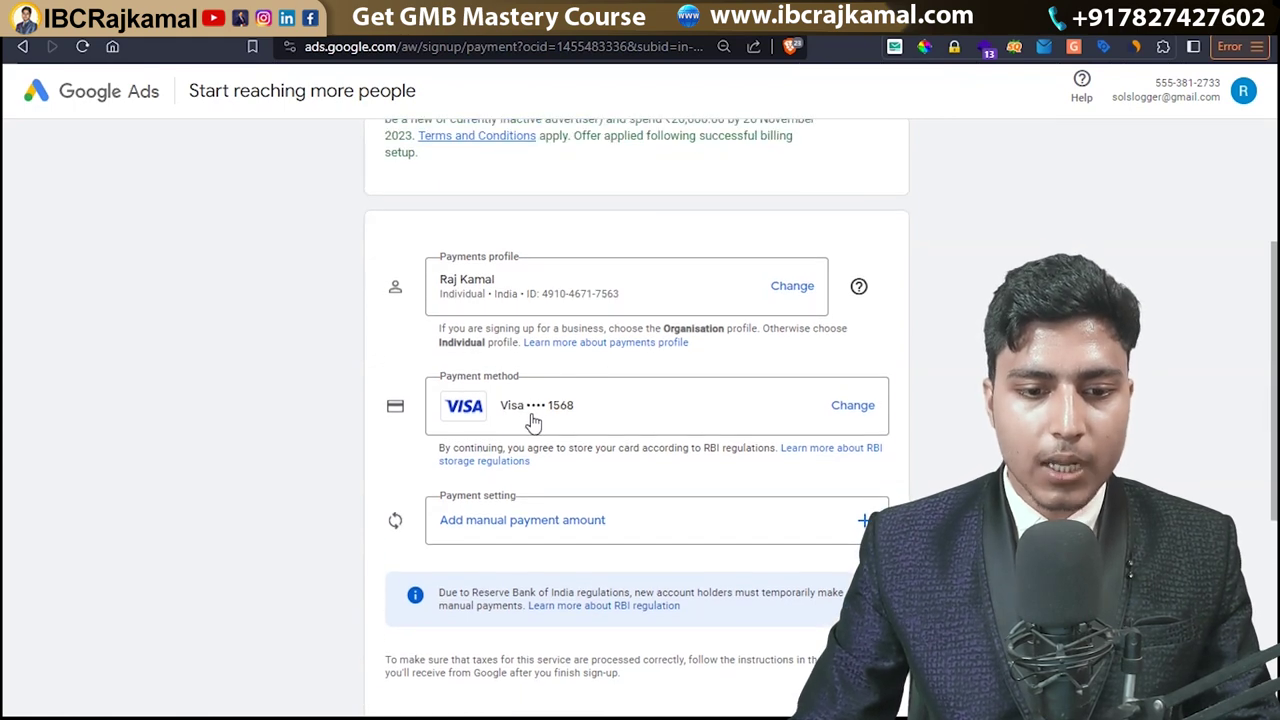
pyautogui.scroll(-2, 642, 511)
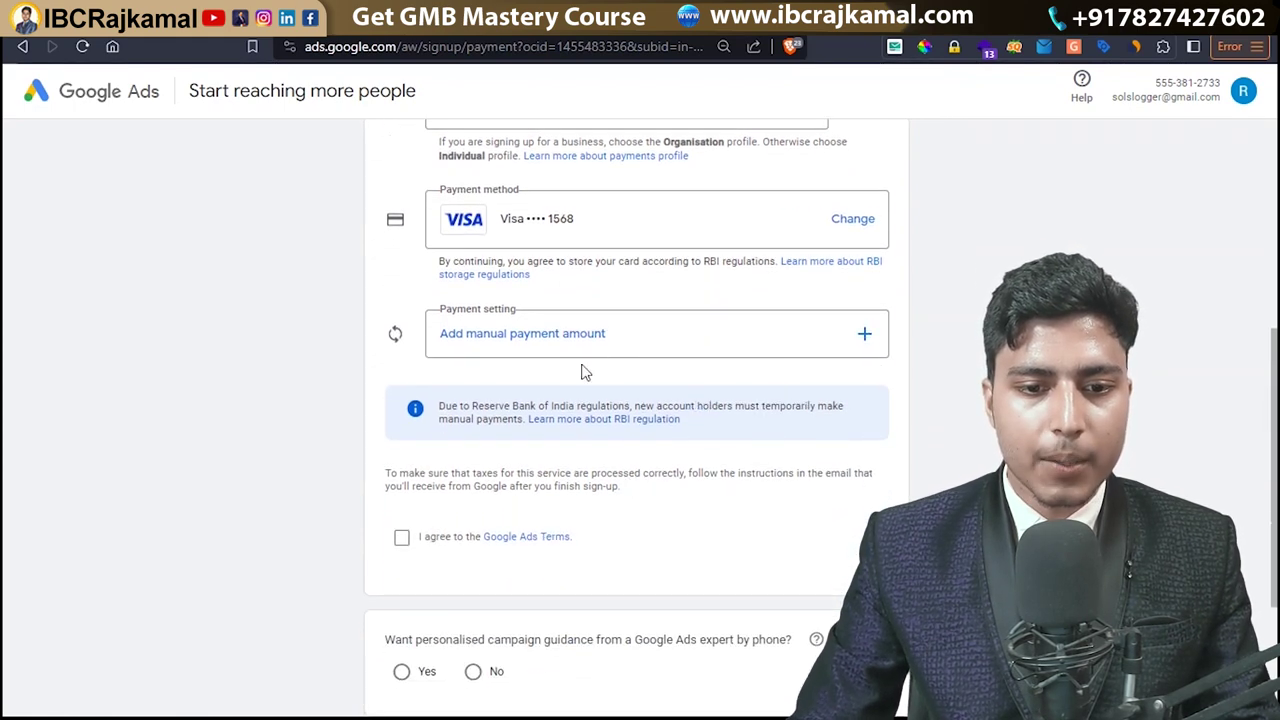
pyautogui.click(711, 341)
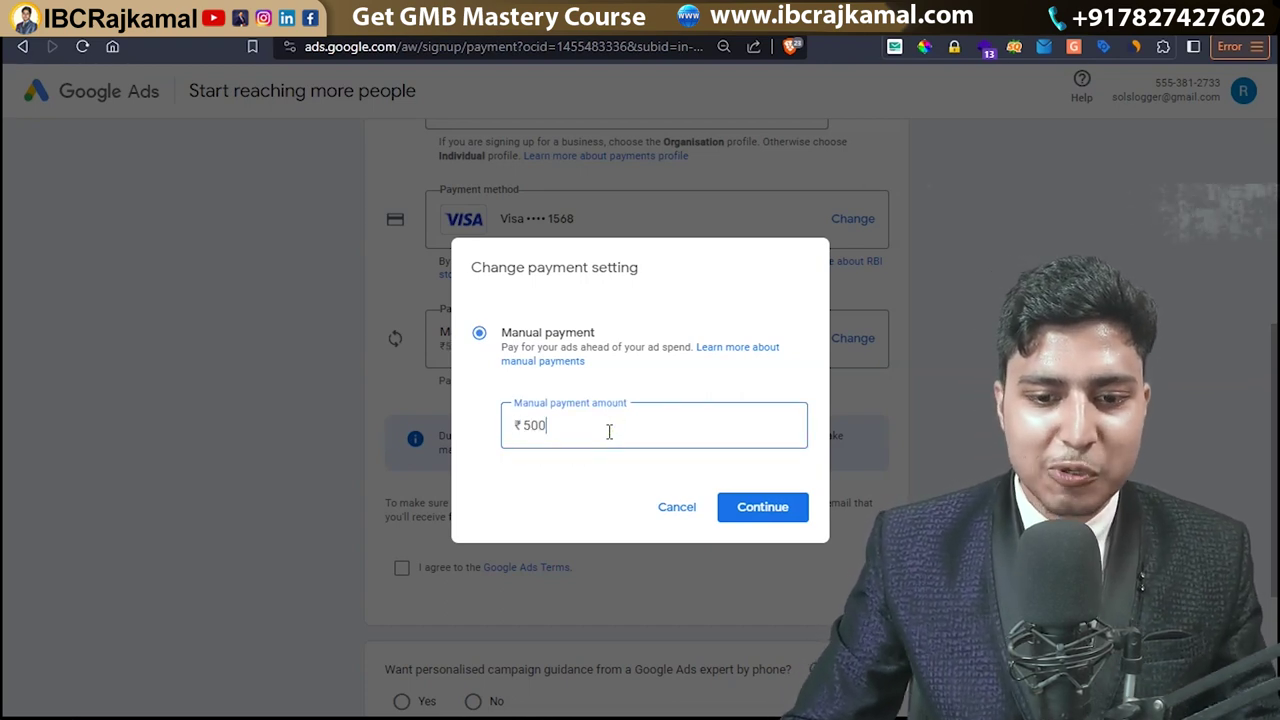
pyautogui.click(760, 508)
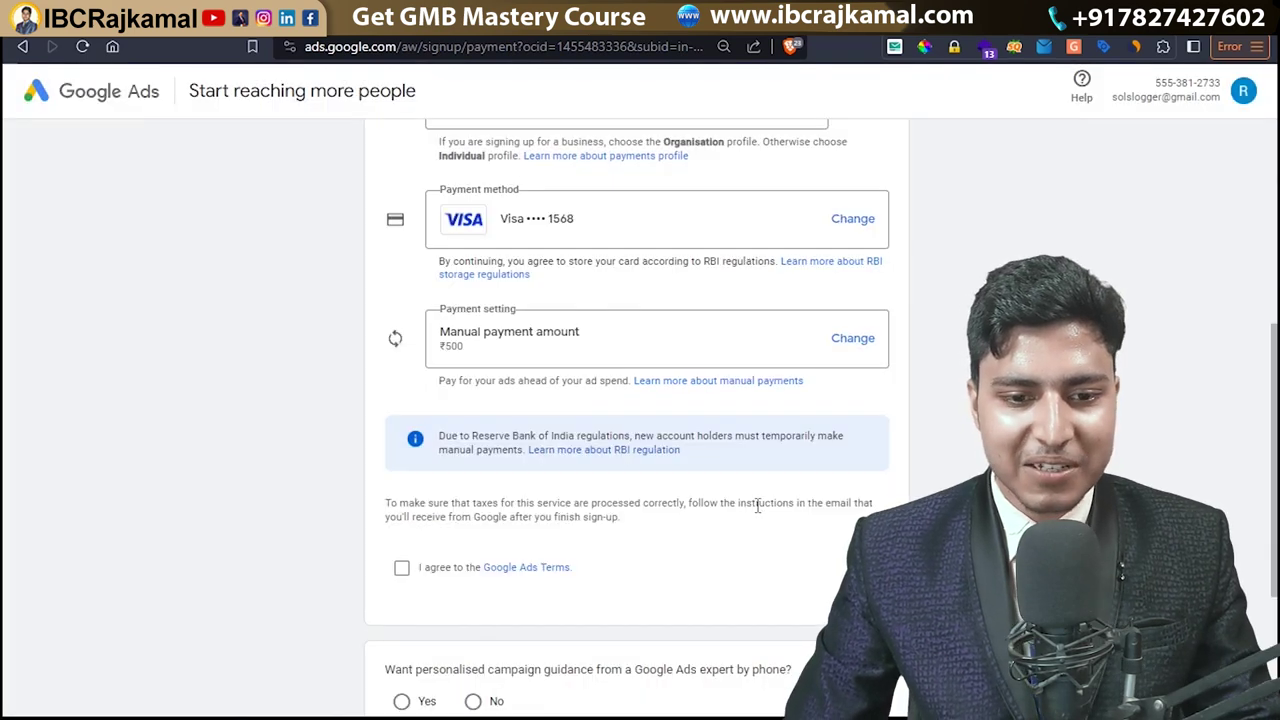
# Submit the payment info with the Google Ads Terms accepted and personalised expert guidance by phone set to No.
pyautogui.scroll(-2, 640, 436)
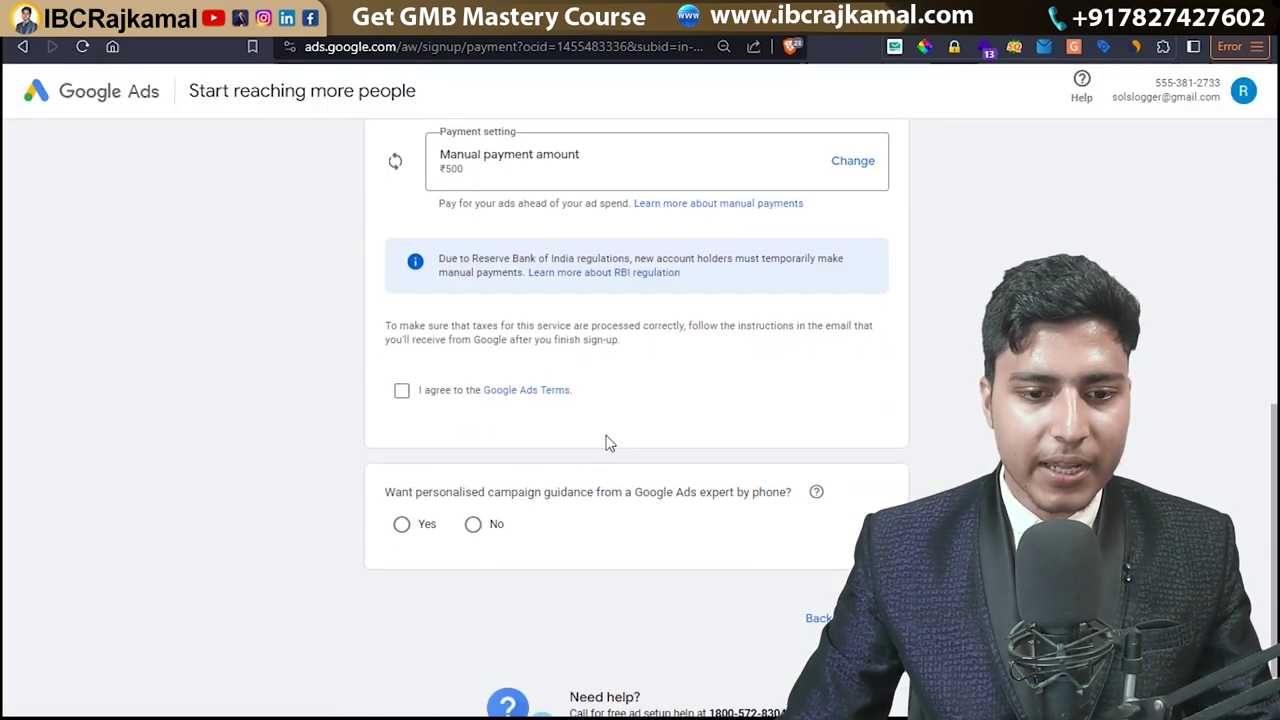
pyautogui.click(401, 381)
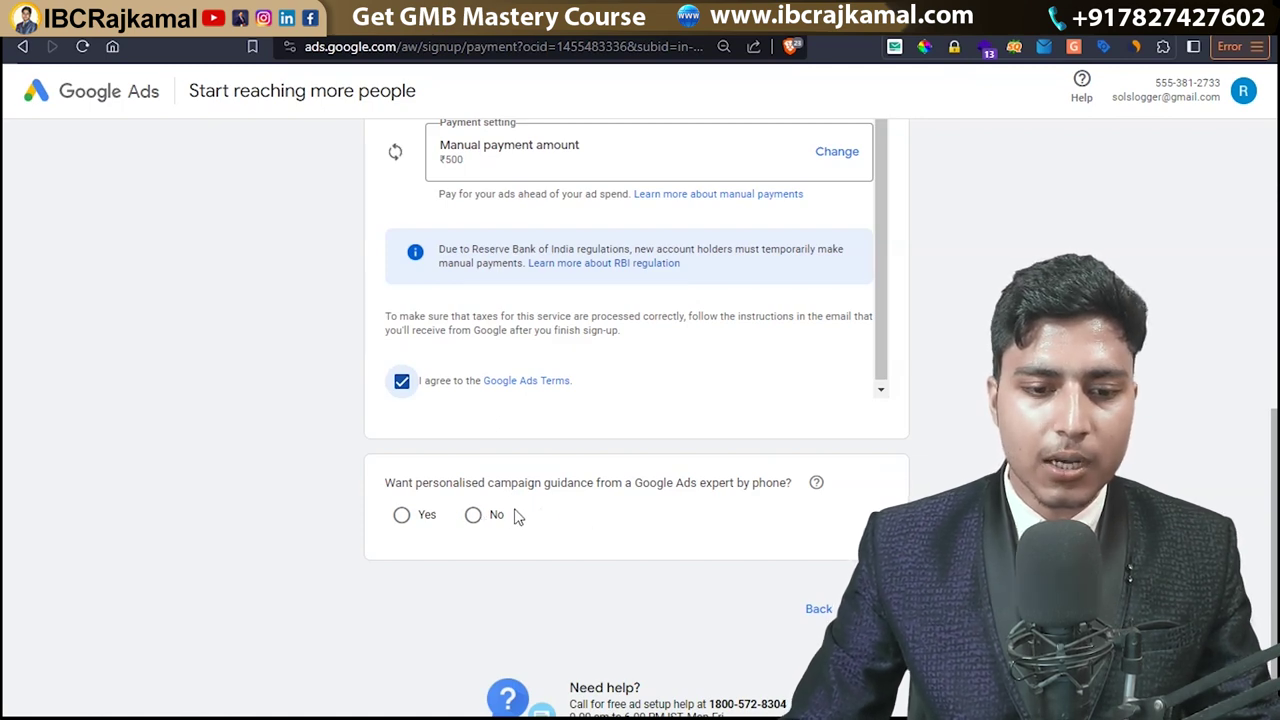
pyautogui.click(474, 515)
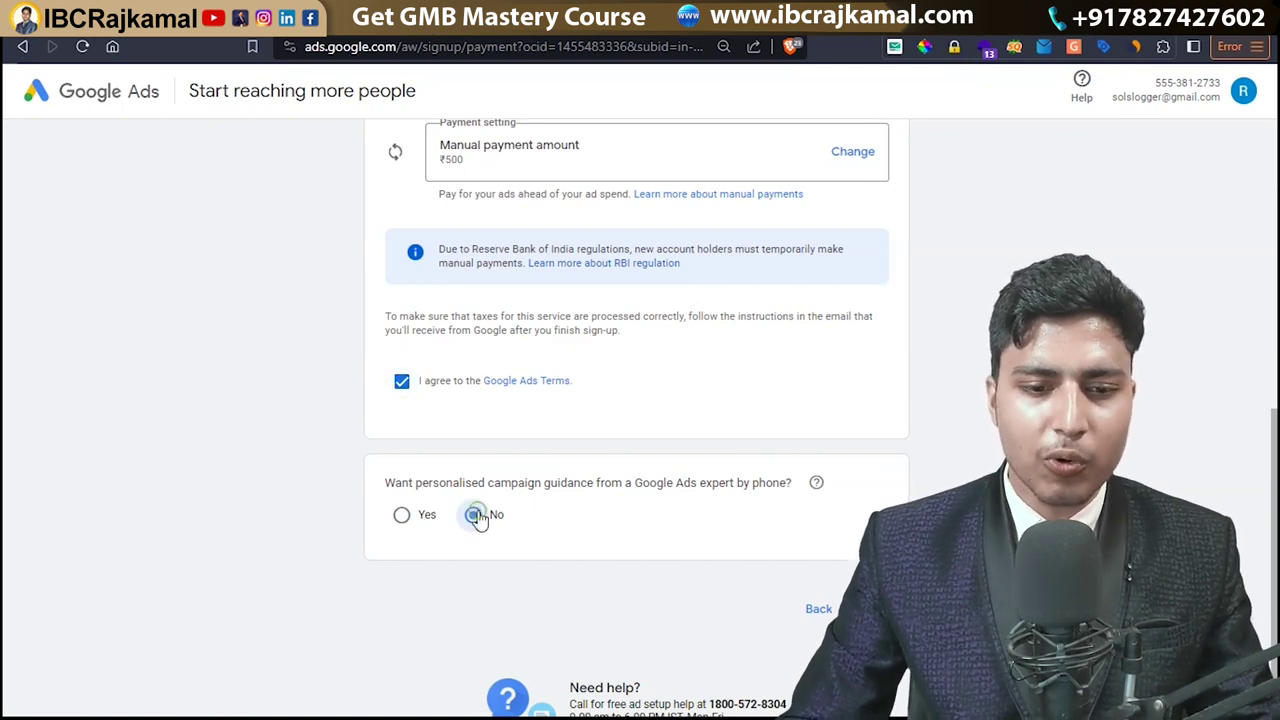
pyautogui.click(403, 516)
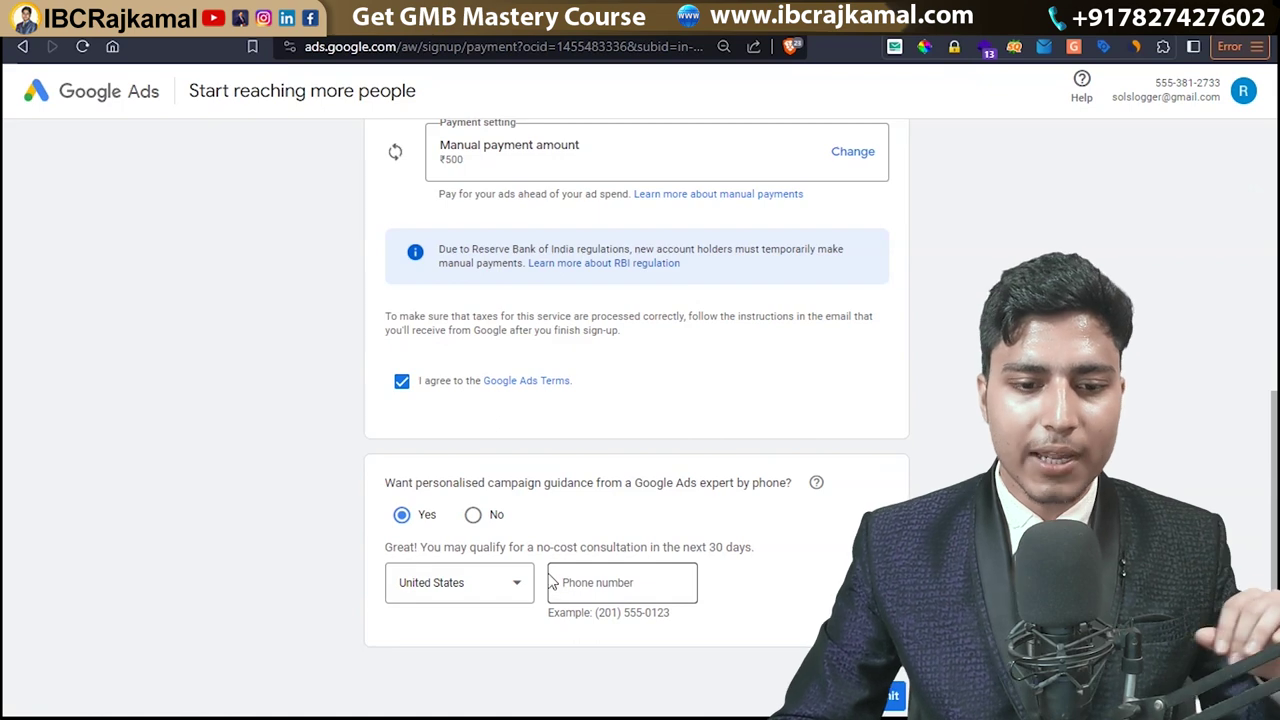
pyautogui.click(480, 518)
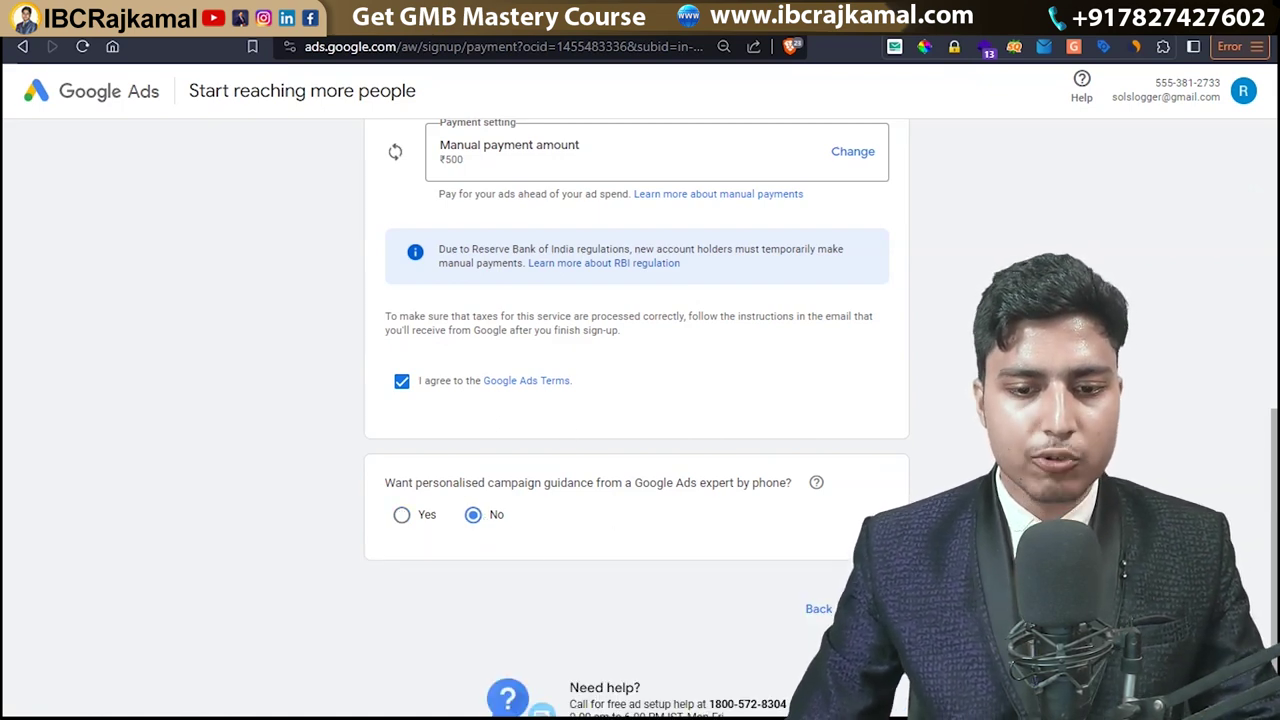
pyautogui.click(880, 608)
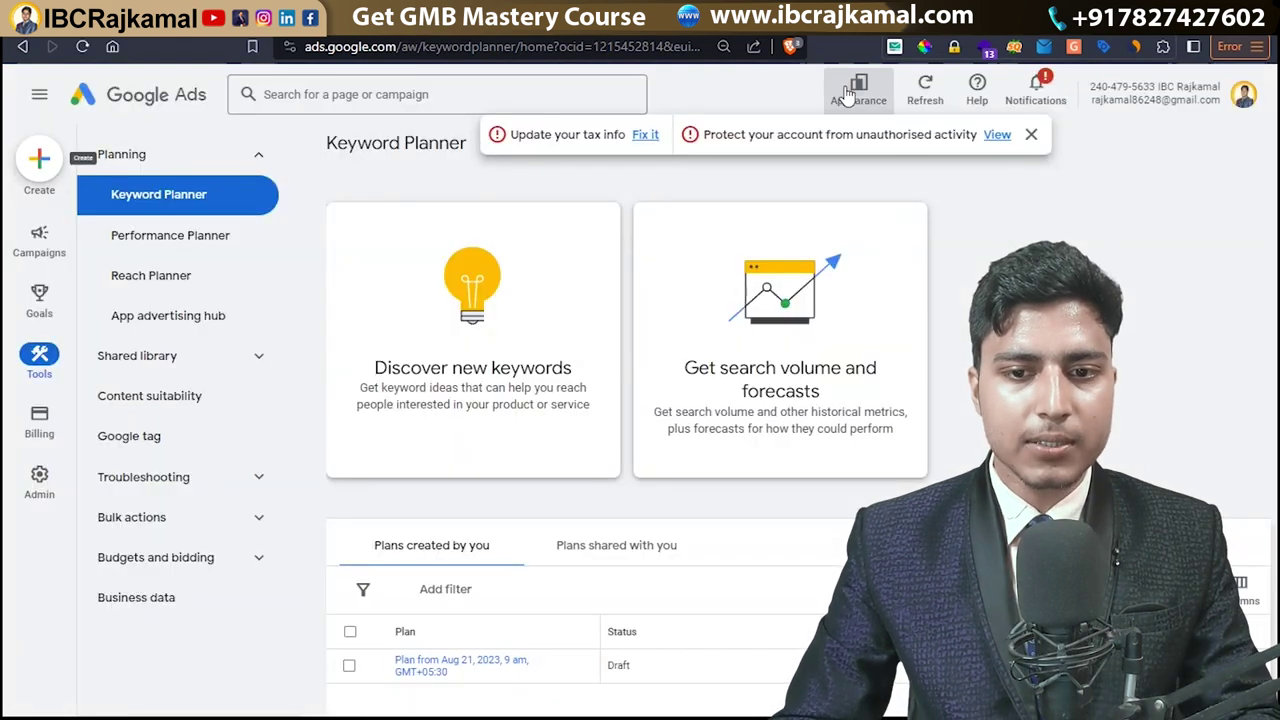
# Switch the account's appearance to the previous design and dismiss the account alert notifications.
pyautogui.click(846, 93)
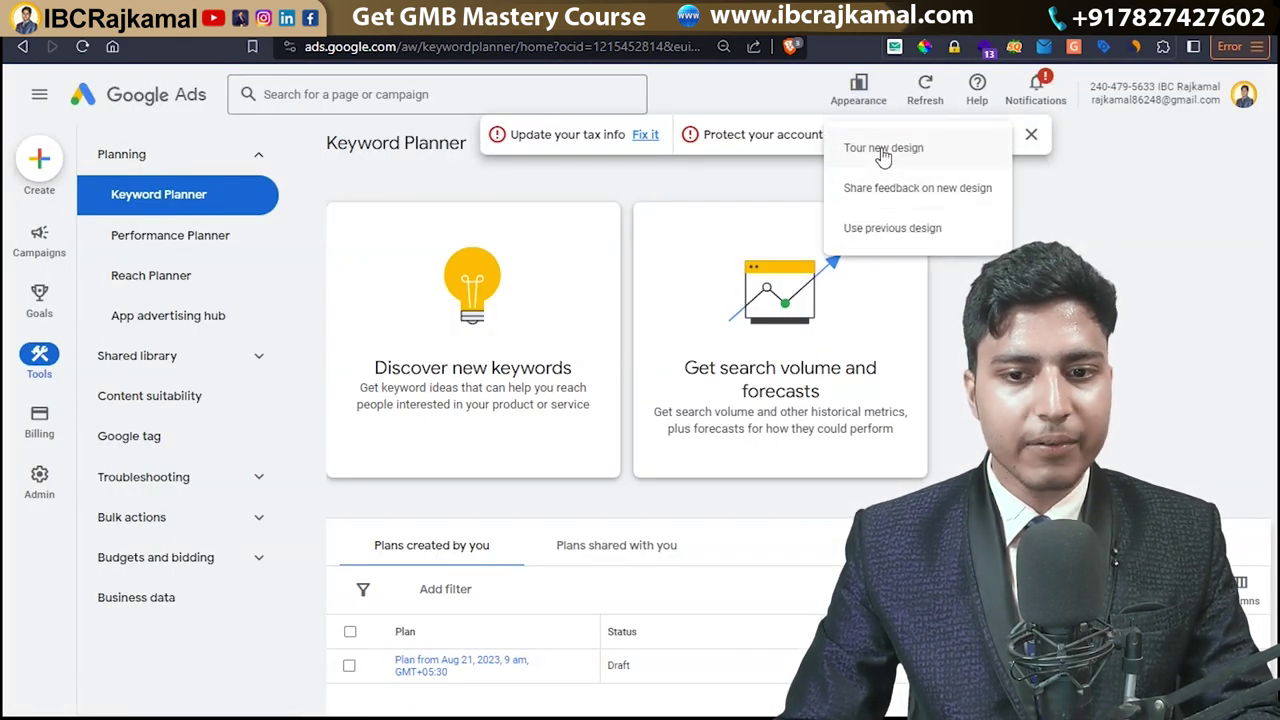
pyautogui.click(887, 228)
pyautogui.click(733, 578)
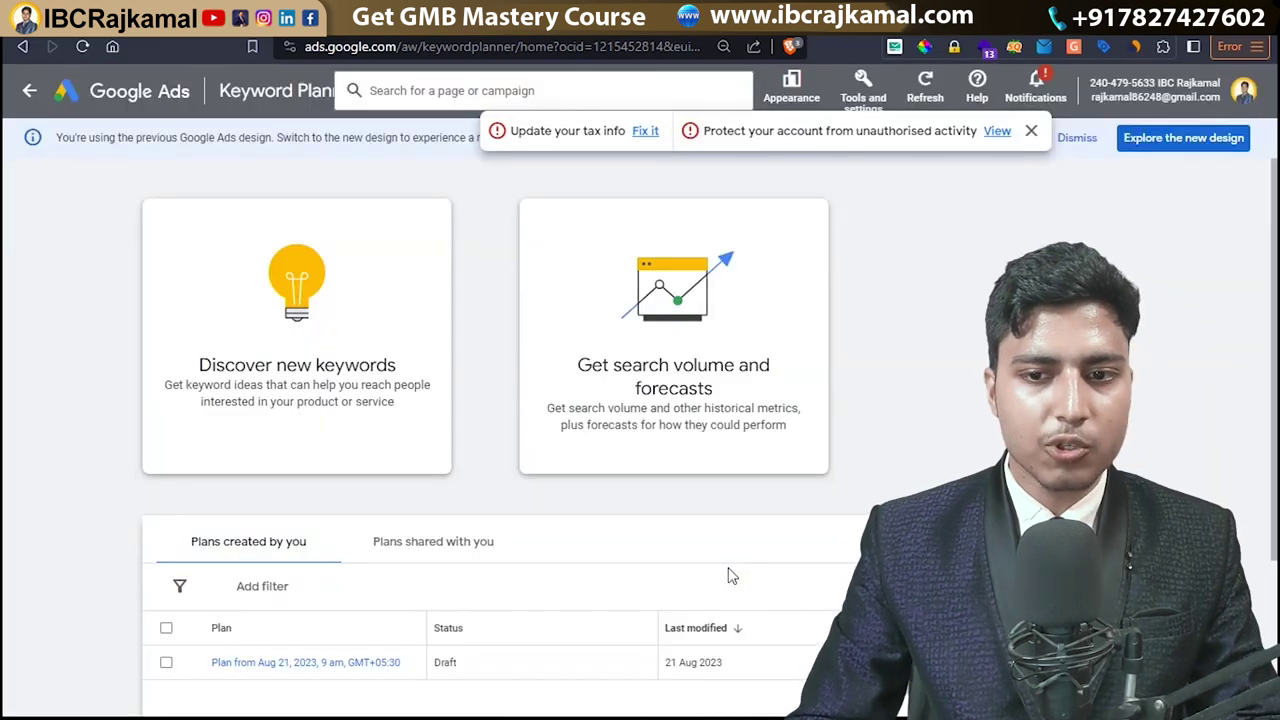
pyautogui.click(1031, 134)
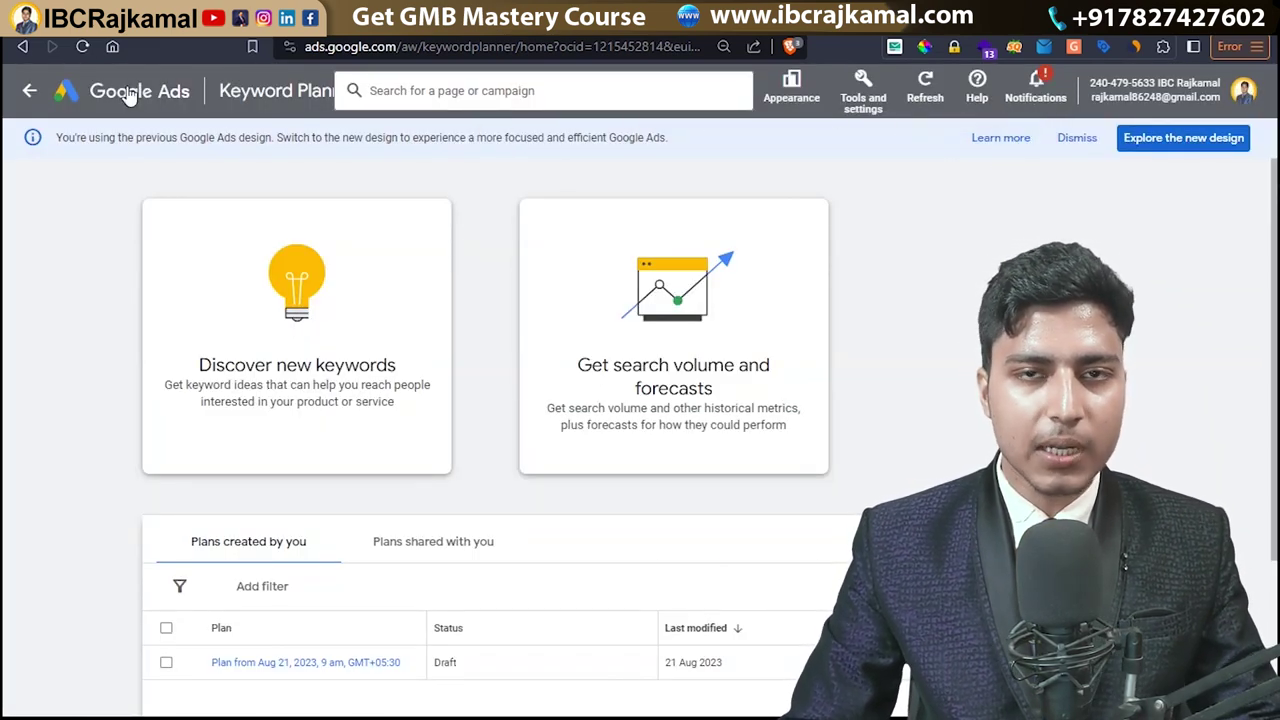
# Start a new campaign from the account overview without a goal's guidance and select the Smart campaign type.
pyautogui.click(66, 91)
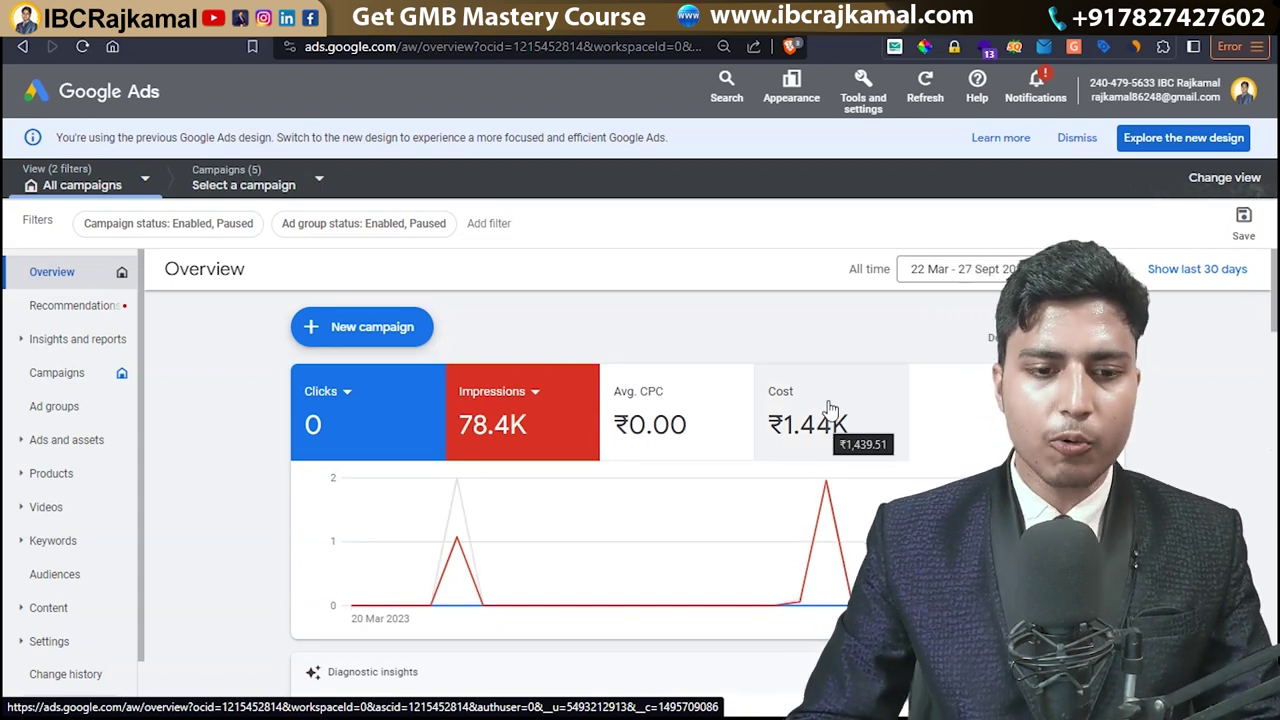
pyautogui.click(360, 340)
pyautogui.click(345, 254)
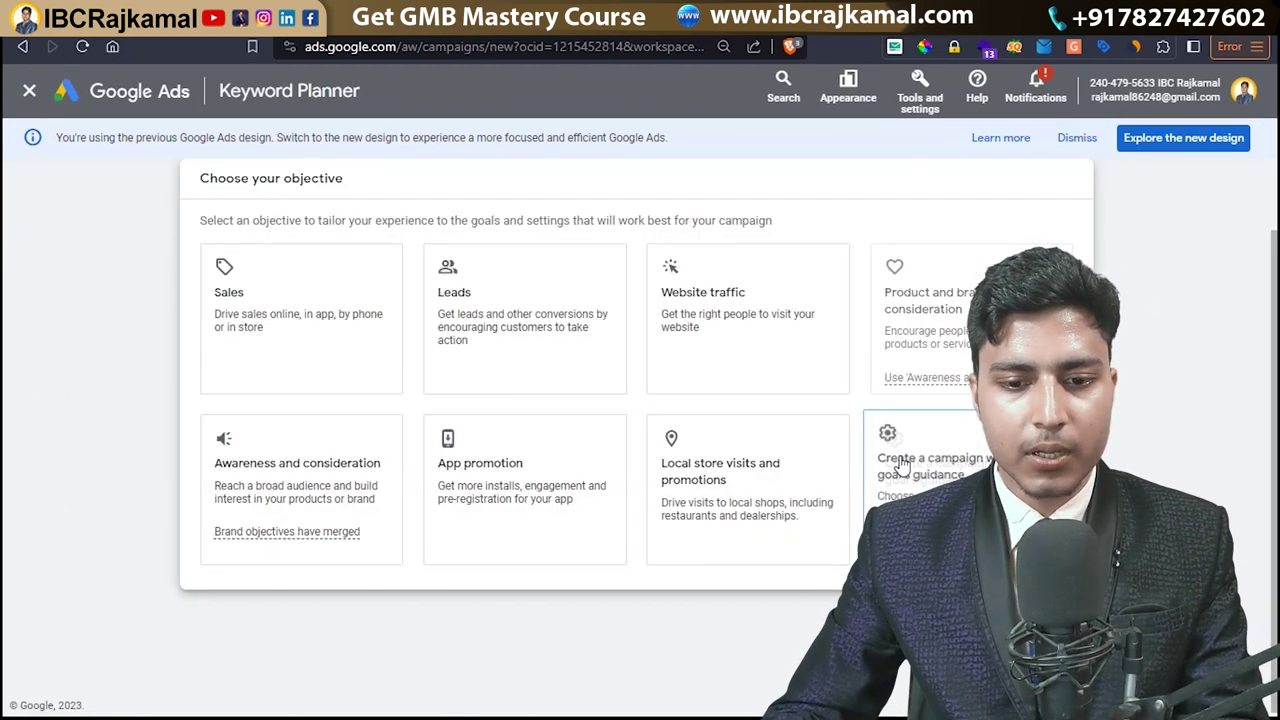
pyautogui.click(900, 460)
pyautogui.click(735, 497)
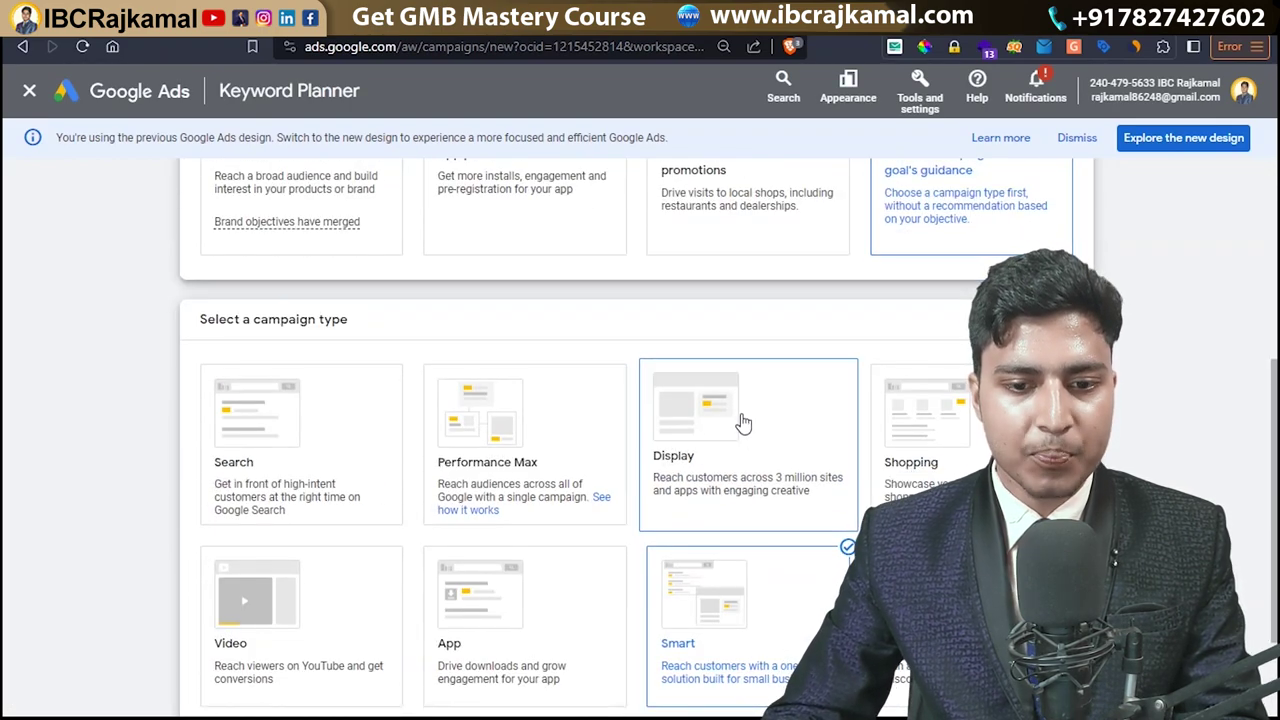
# Review the campaign objectives and types and continue to setup with the Smart campaign type selected.
pyautogui.scroll(-2, 557, 431)
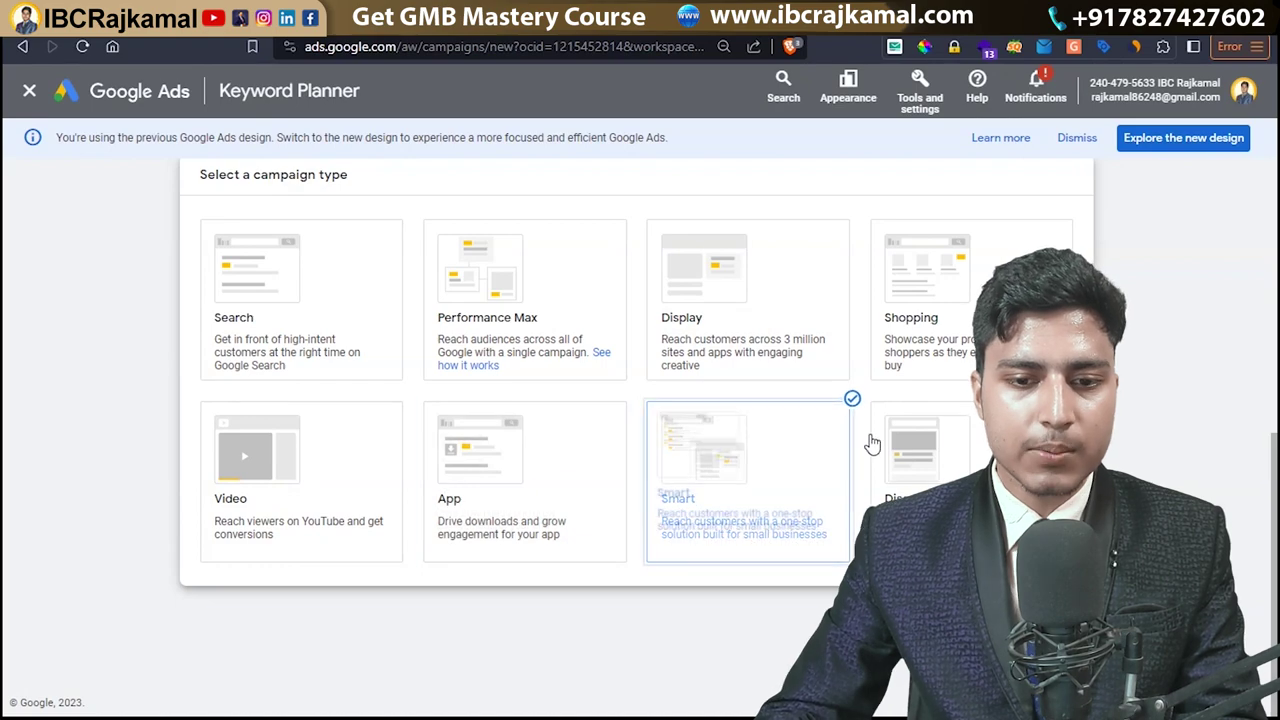
pyautogui.scroll(4, 505, 390)
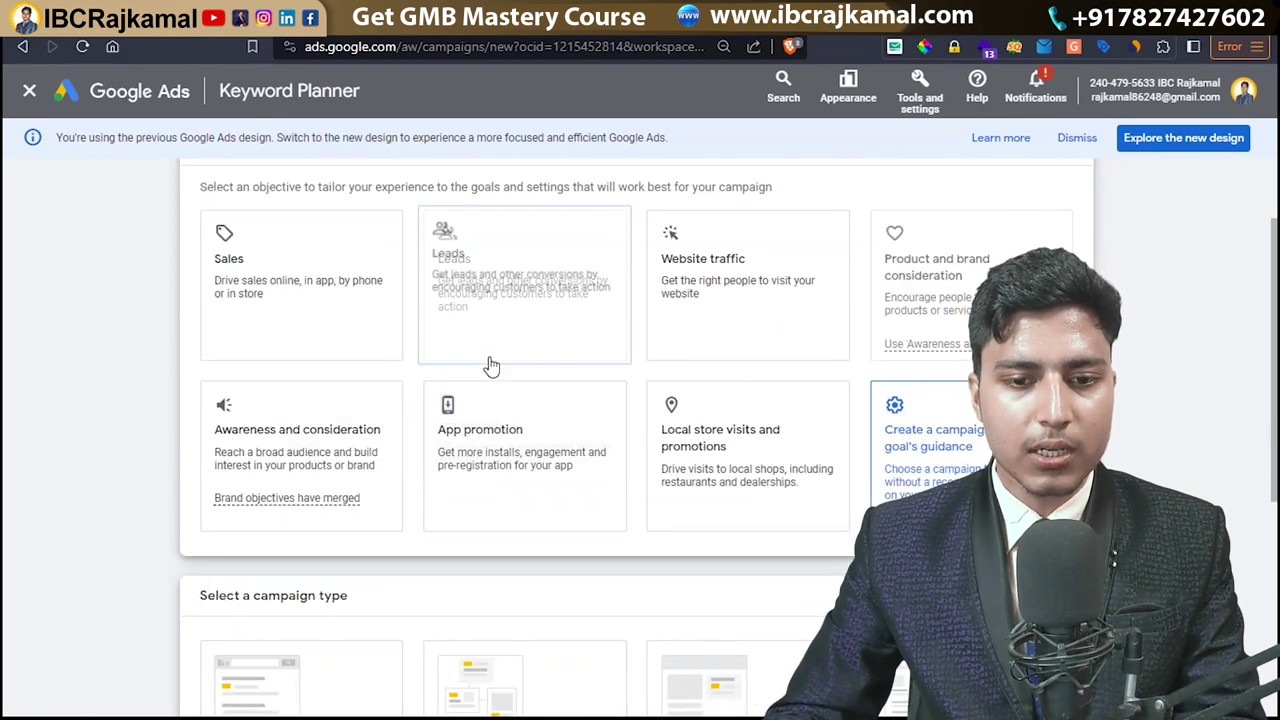
pyautogui.scroll(-4, 583, 503)
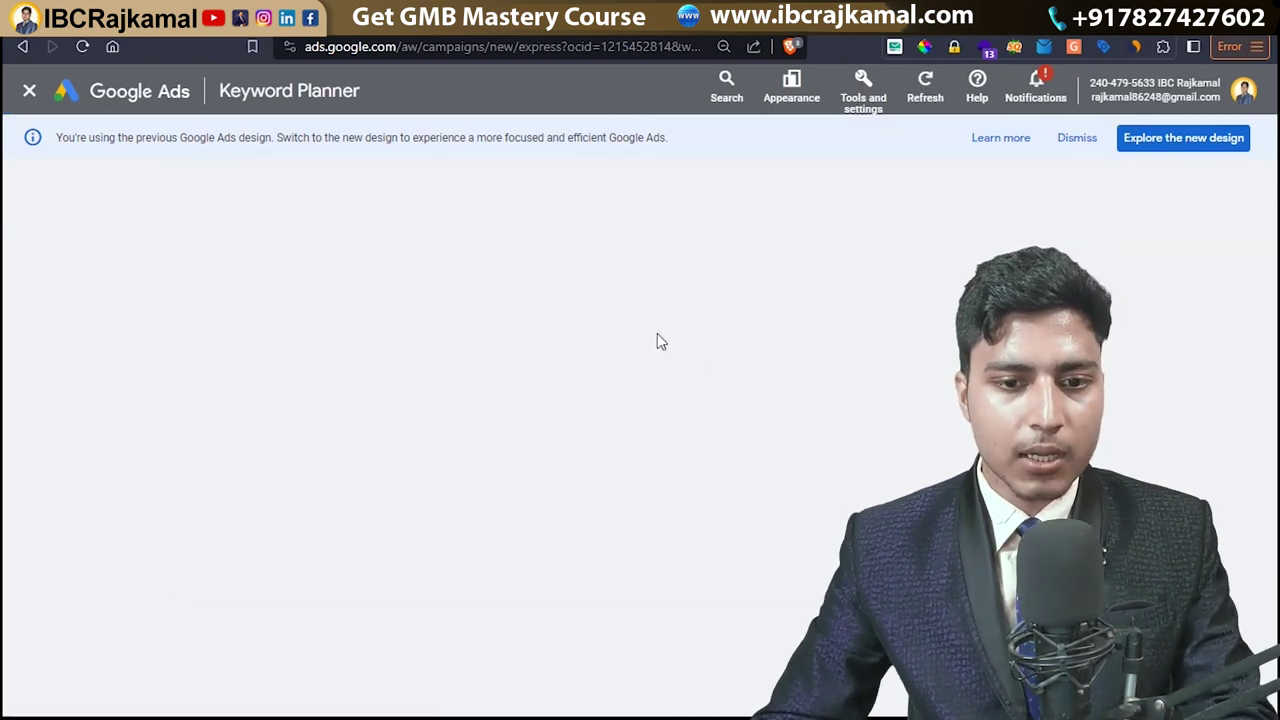
# Switch to the browser window with the business profile and check which Google account is signed in there.
pyautogui.hotkey('alt', 'Tab')
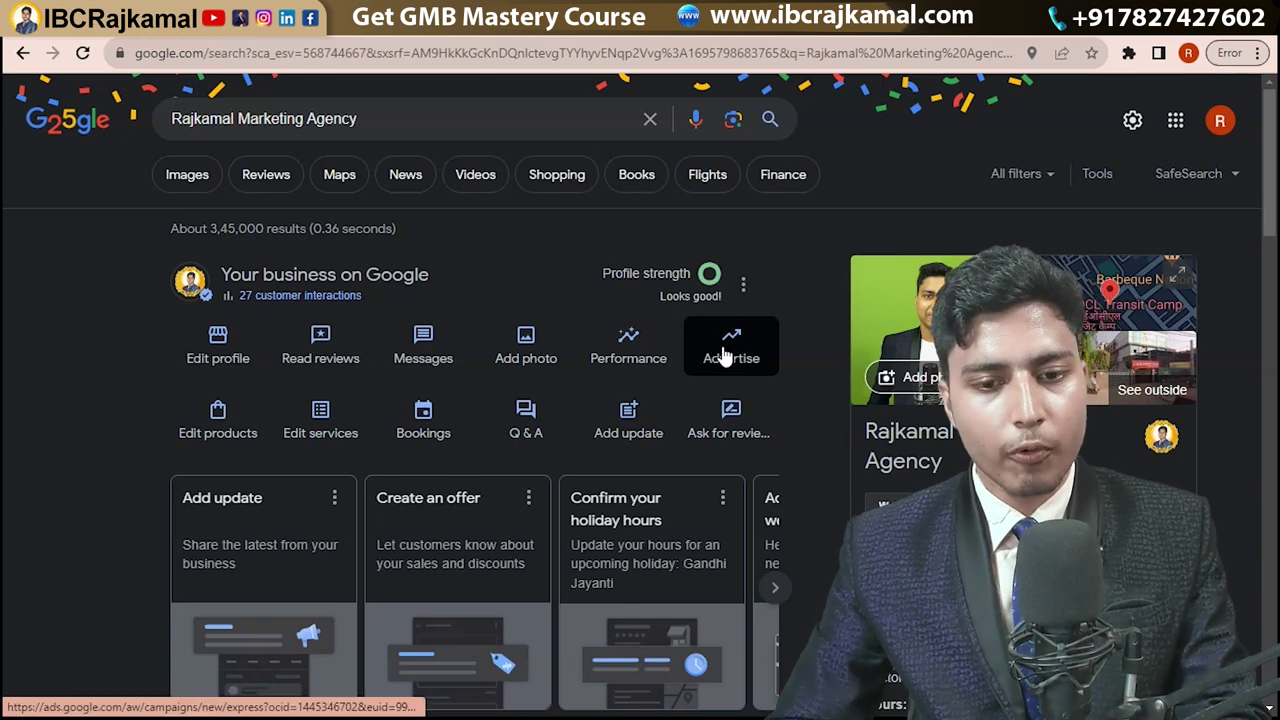
pyautogui.hotkey('alt', 'Tab')
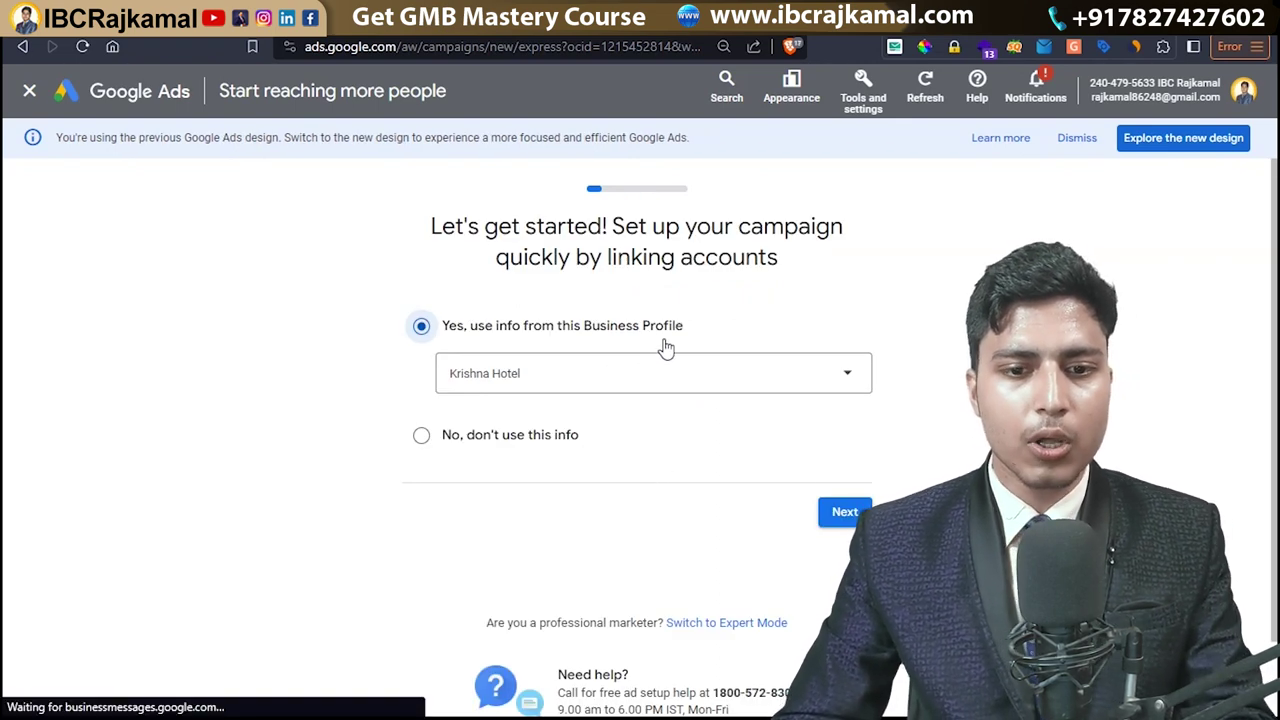
pyautogui.hotkey('alt', 'Tab')
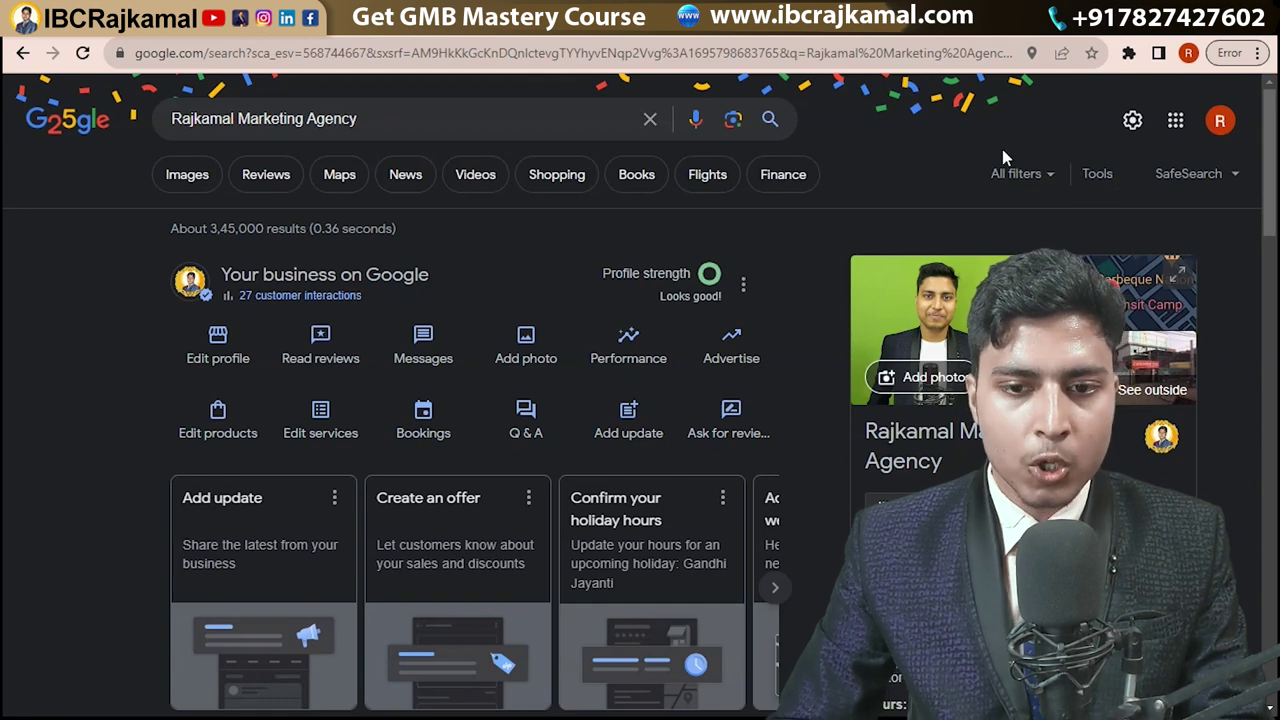
pyautogui.click(1214, 127)
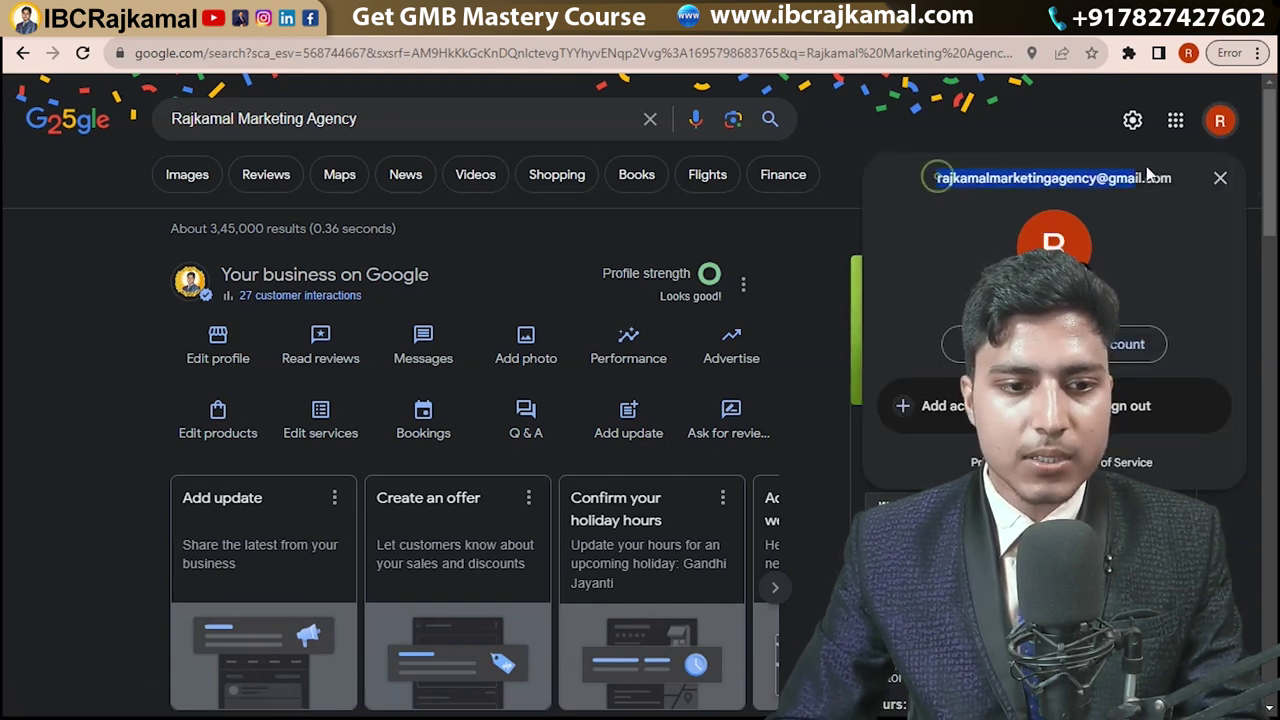
pyautogui.click(719, 217)
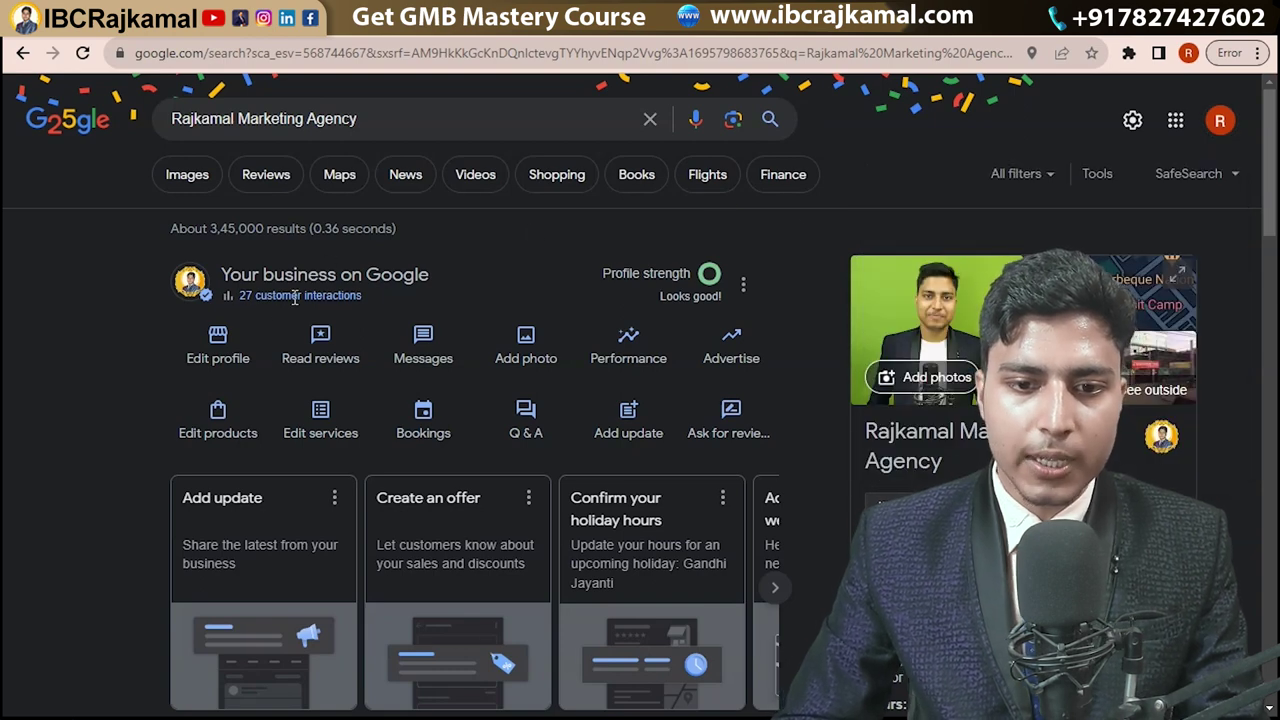
# View the form for adding a person in the Business Profile's People and access settings, and close it without adding anyone.
pyautogui.click(744, 290)
pyautogui.click(764, 334)
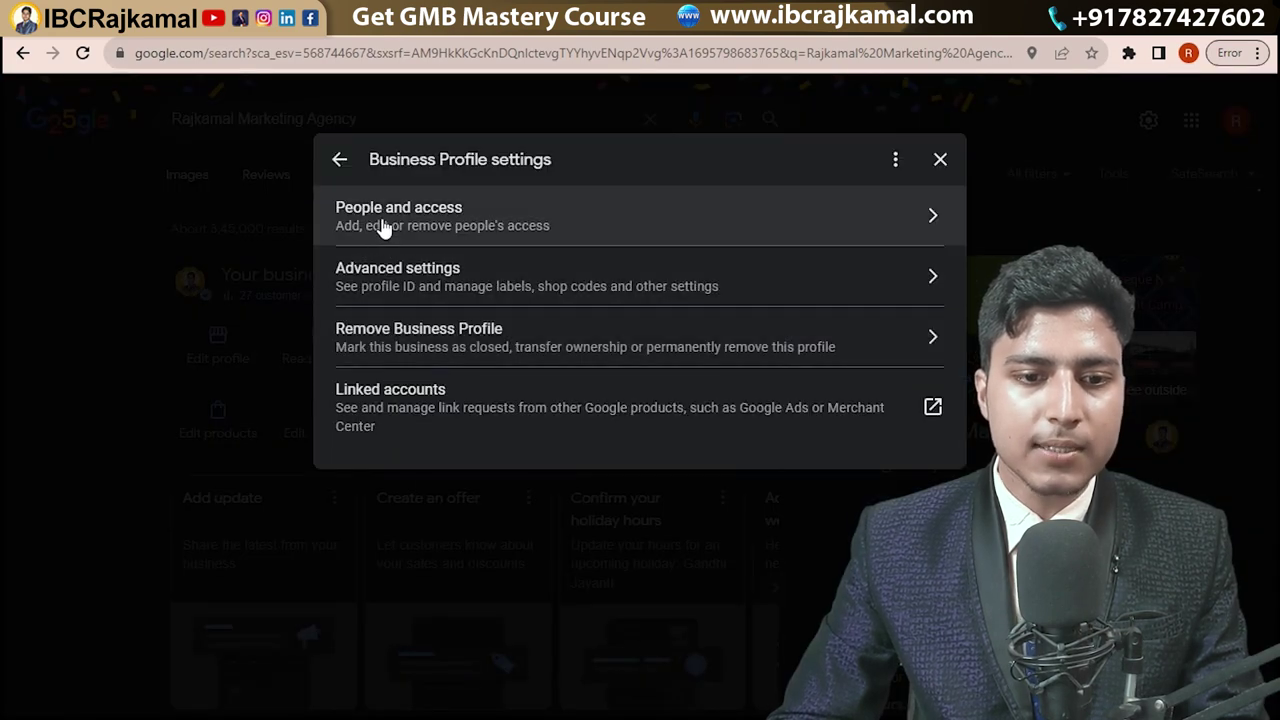
pyautogui.click(381, 224)
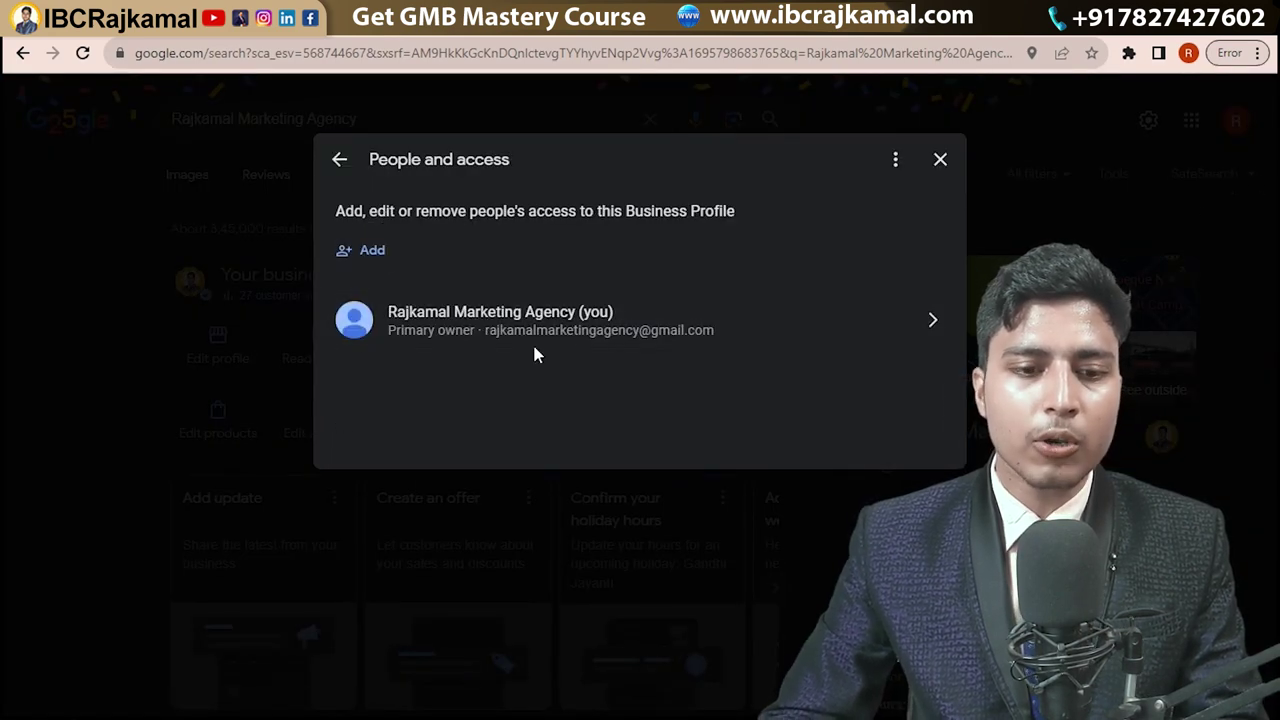
pyautogui.click(371, 255)
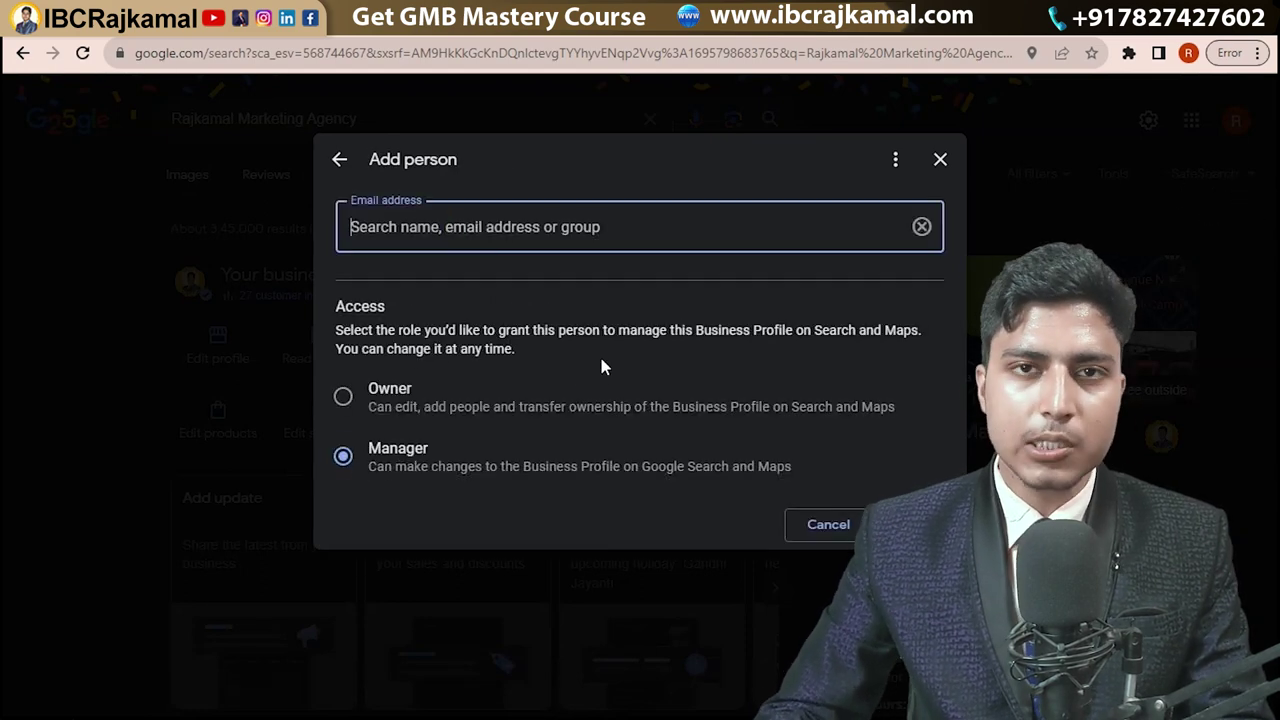
pyautogui.click(432, 237)
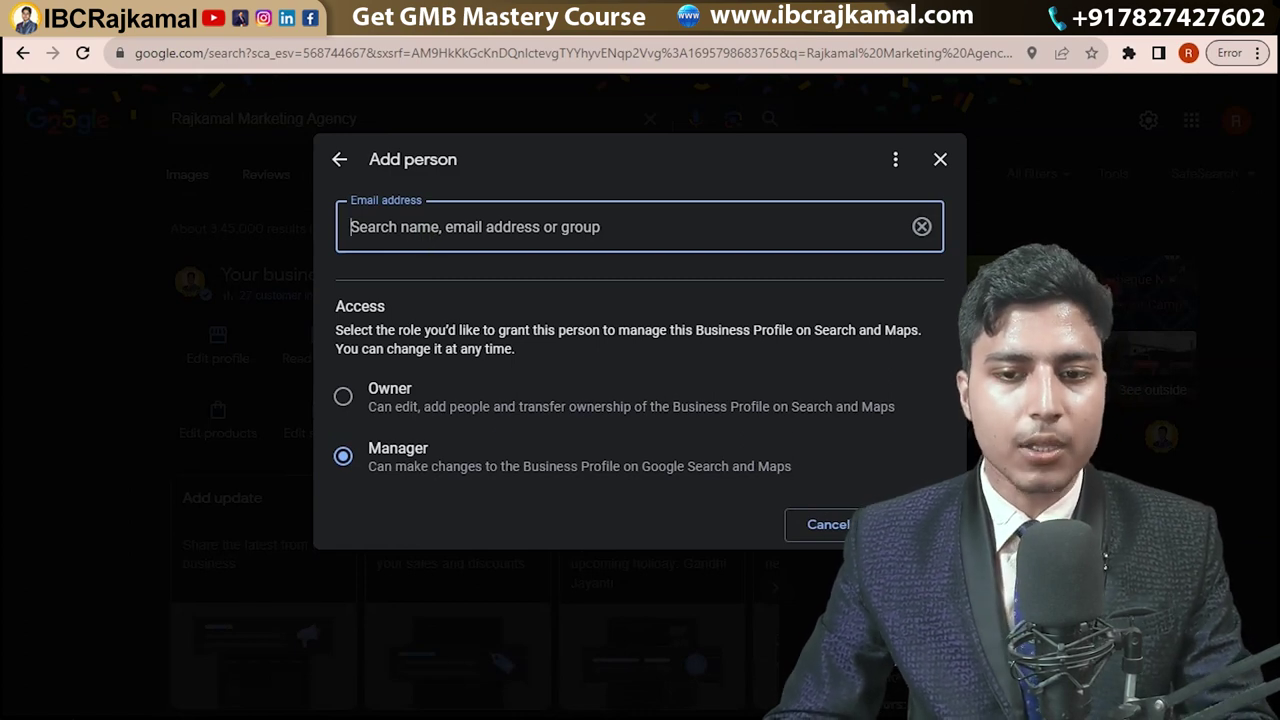
pyautogui.click(940, 161)
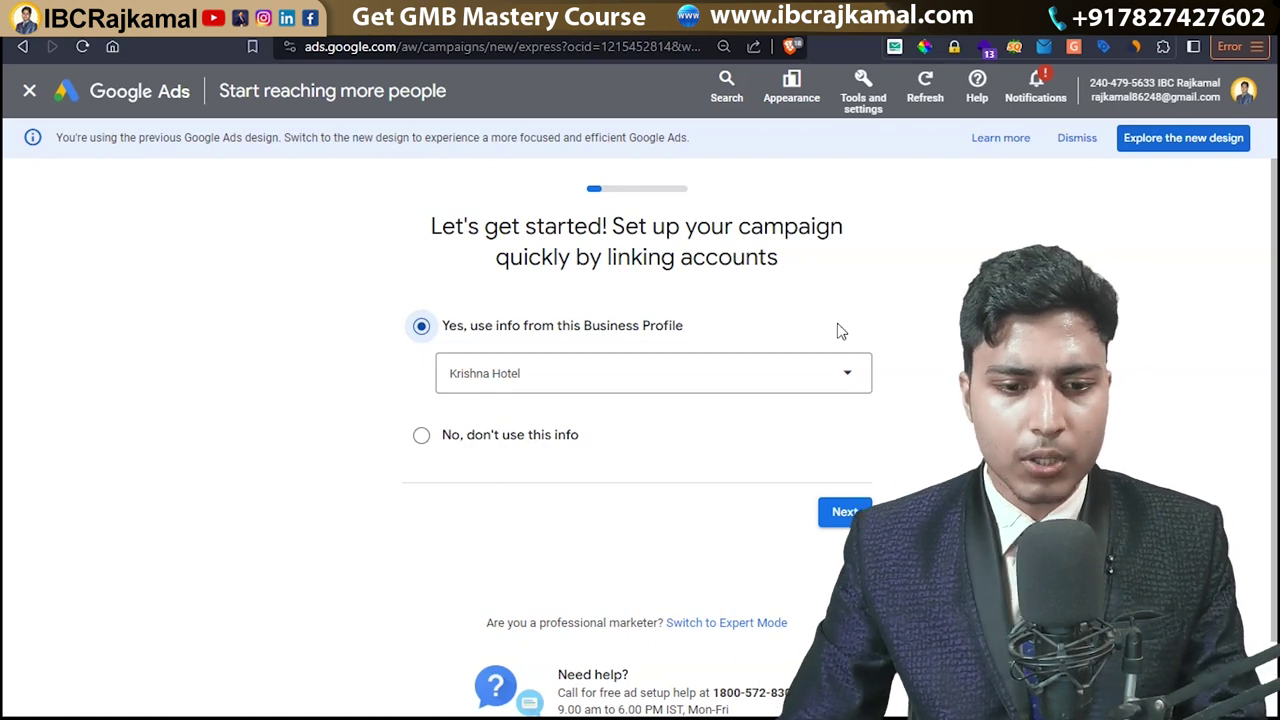
# Link the Business Profile "Business Groww | Digital Marketing Agency" to the new campaign and continue.
pyautogui.click(623, 368)
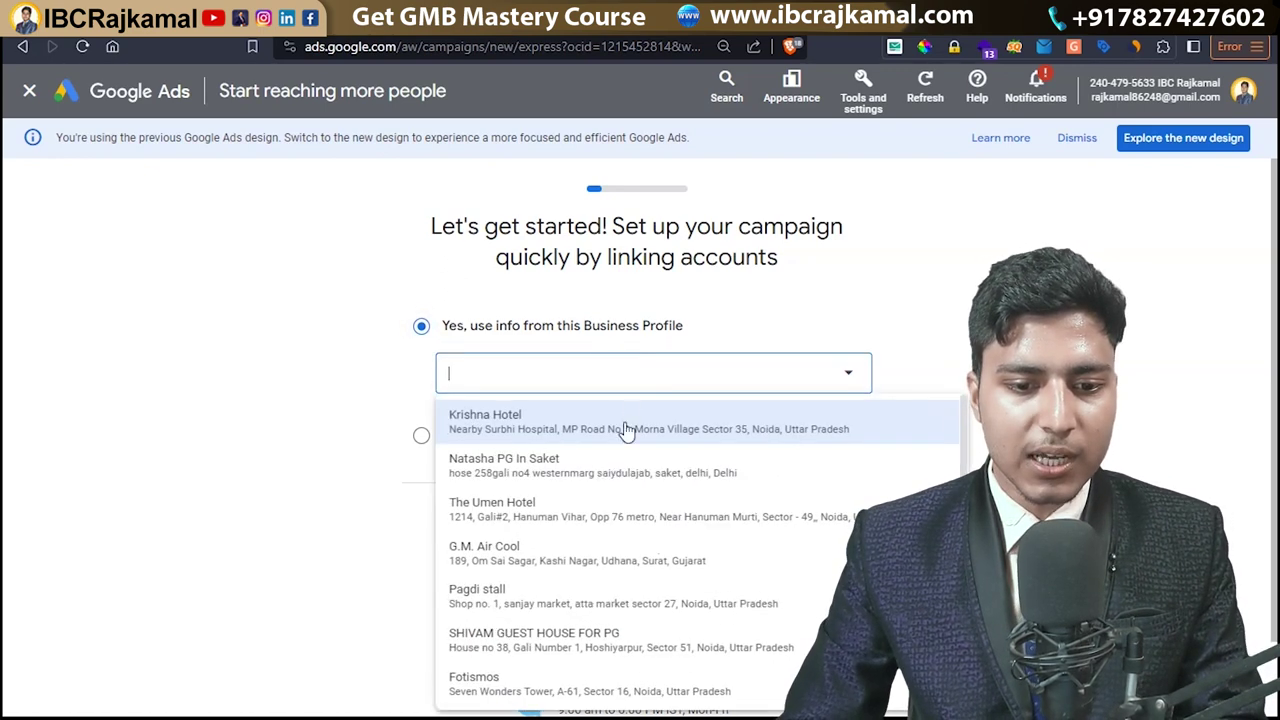
pyautogui.scroll(-3, 590, 500)
pyautogui.scroll(-2, 575, 500)
pyautogui.click(571, 505)
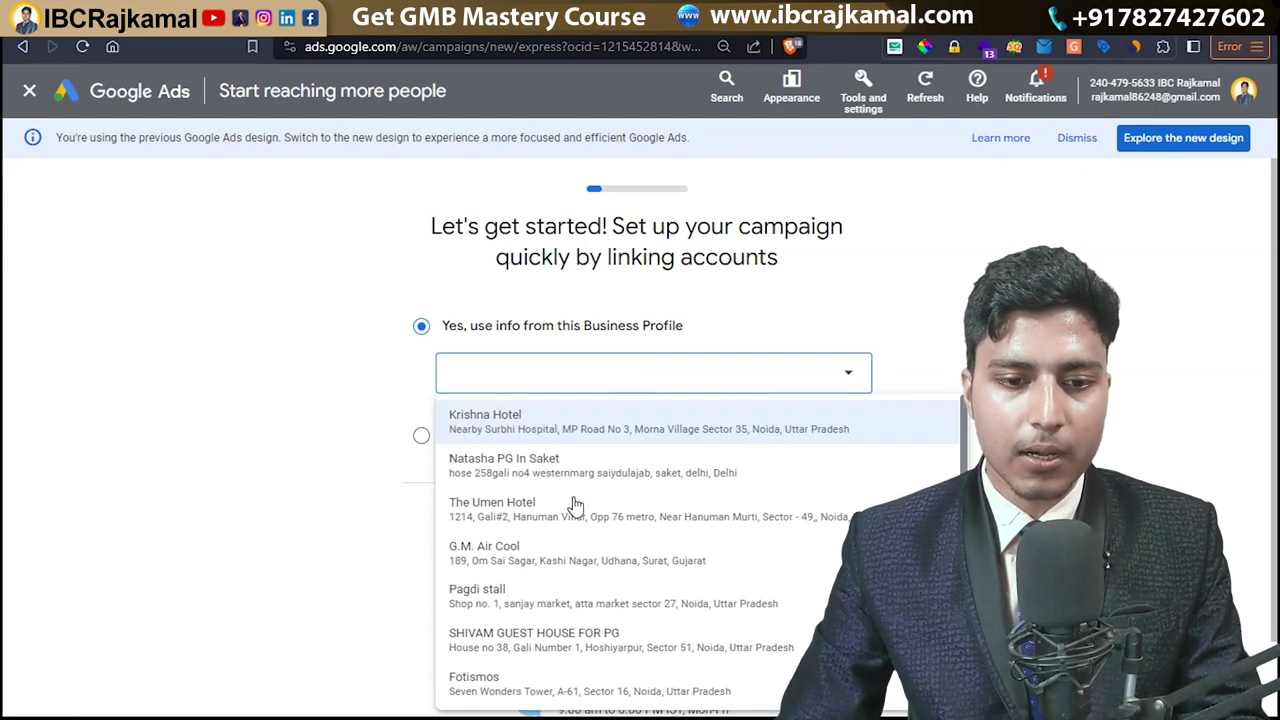
pyautogui.click(713, 370)
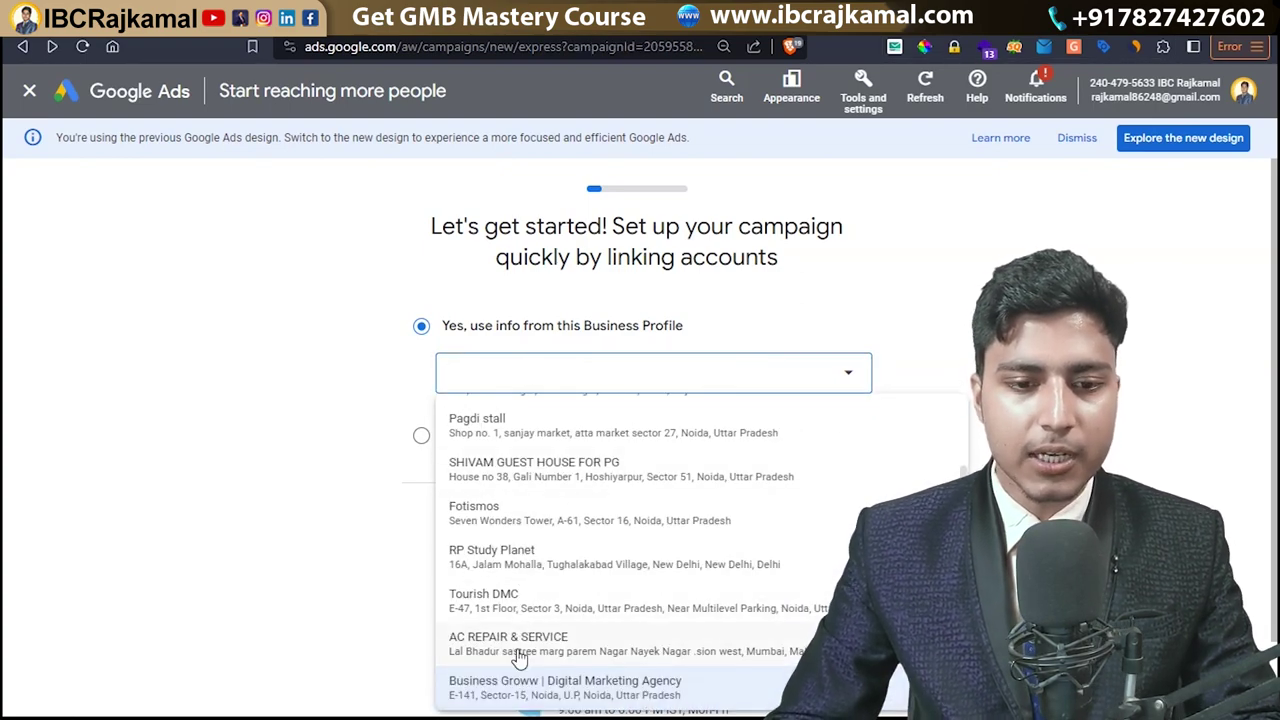
pyautogui.click(518, 686)
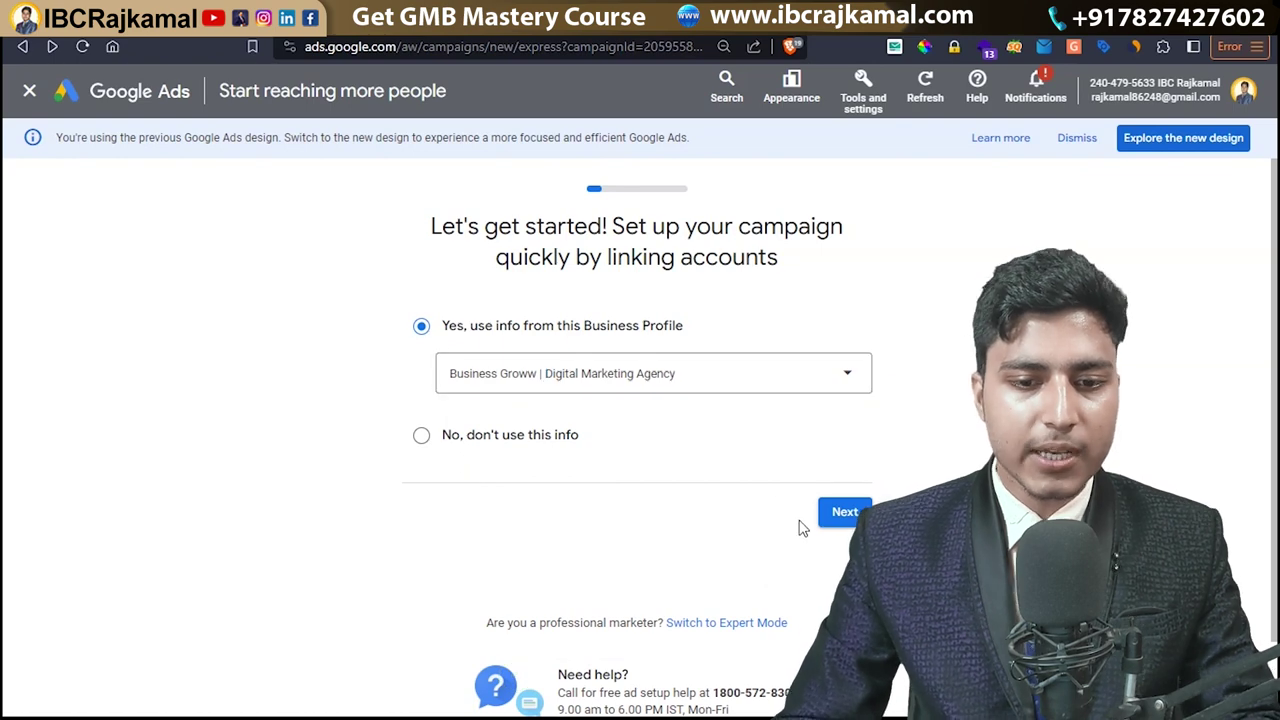
pyautogui.click(845, 512)
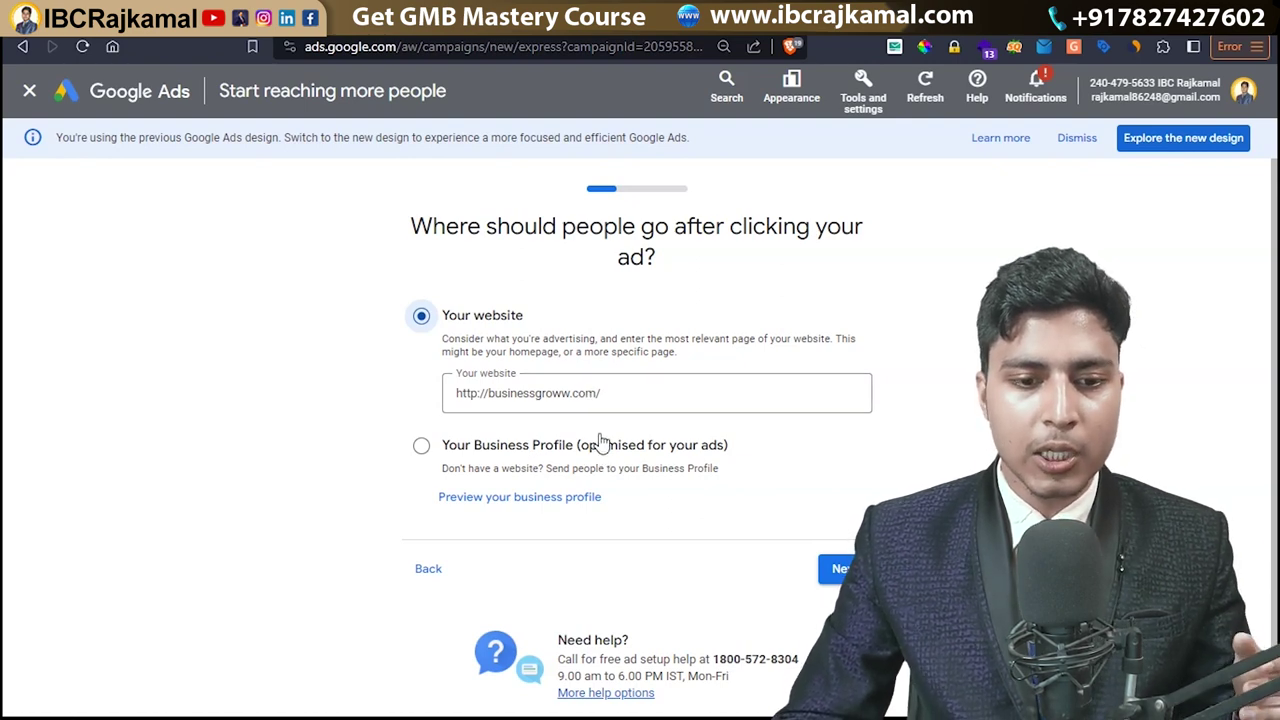
# Send people who click the ad to the Business Profile instead of the website, and dismiss the chat offer.
pyautogui.click(422, 449)
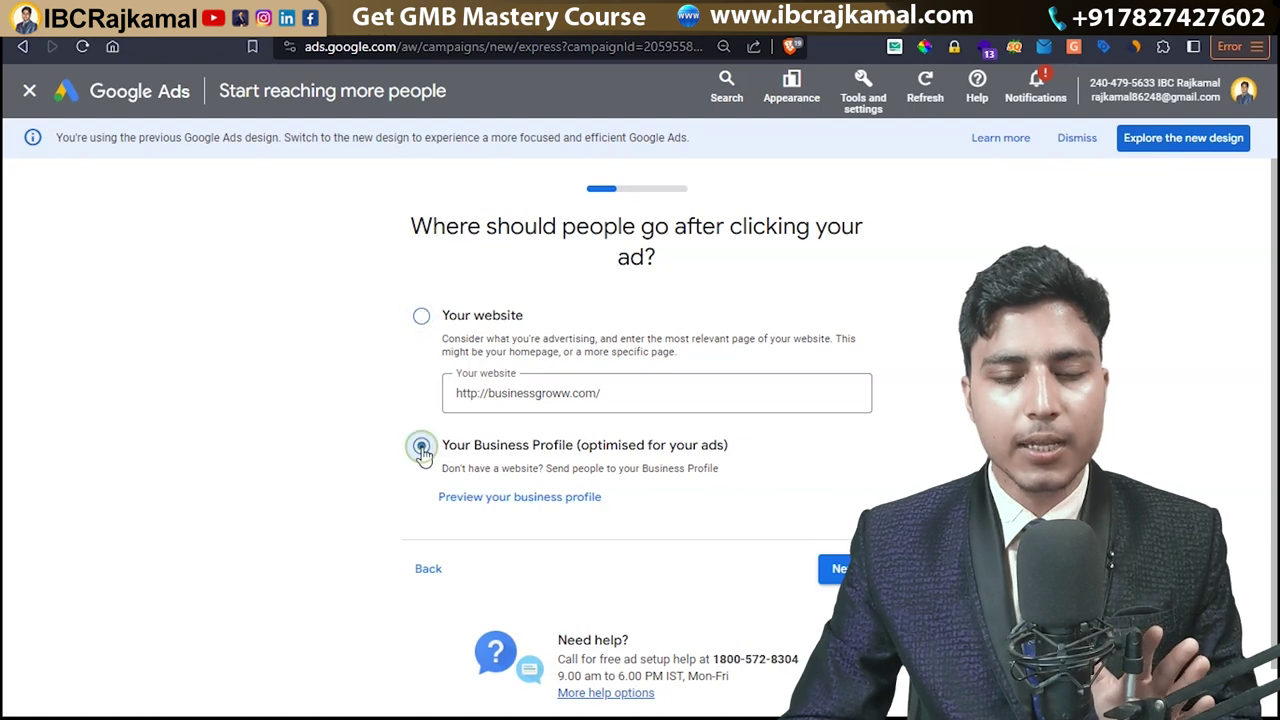
pyautogui.moveTo(643, 394); pyautogui.dragTo(460, 393)
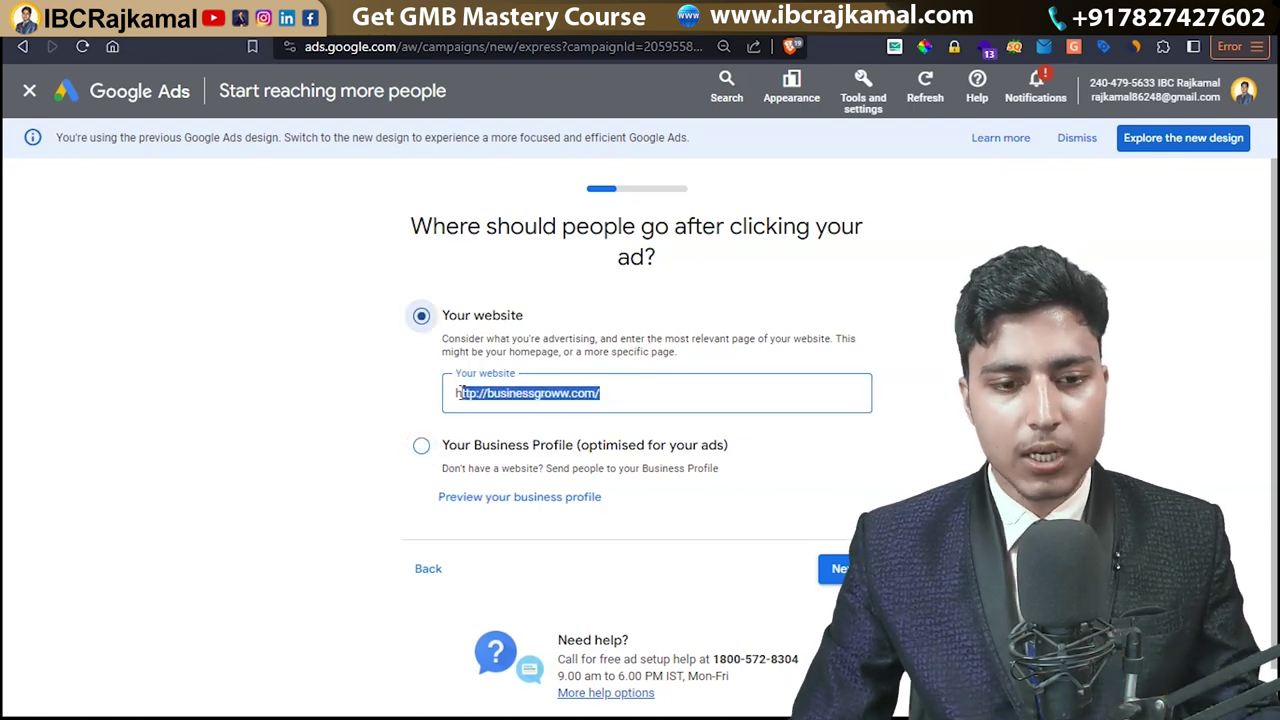
pyautogui.click(422, 449)
pyautogui.click(836, 572)
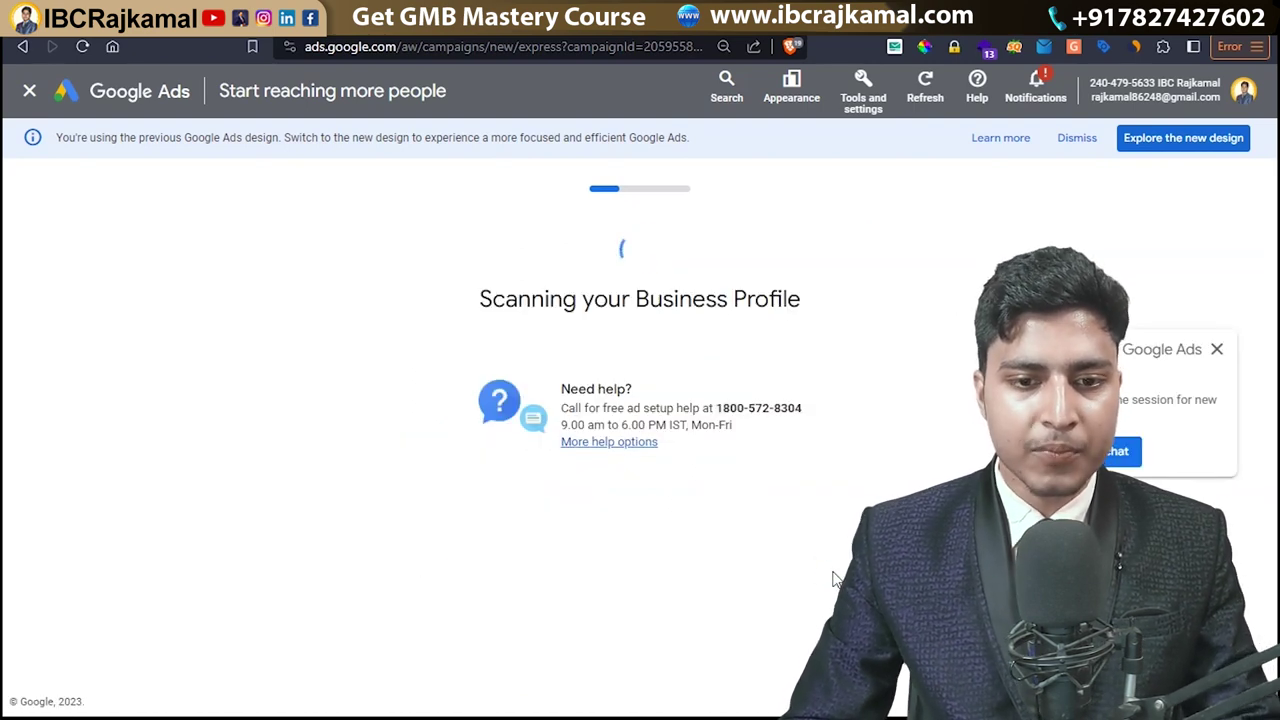
pyautogui.click(1216, 349)
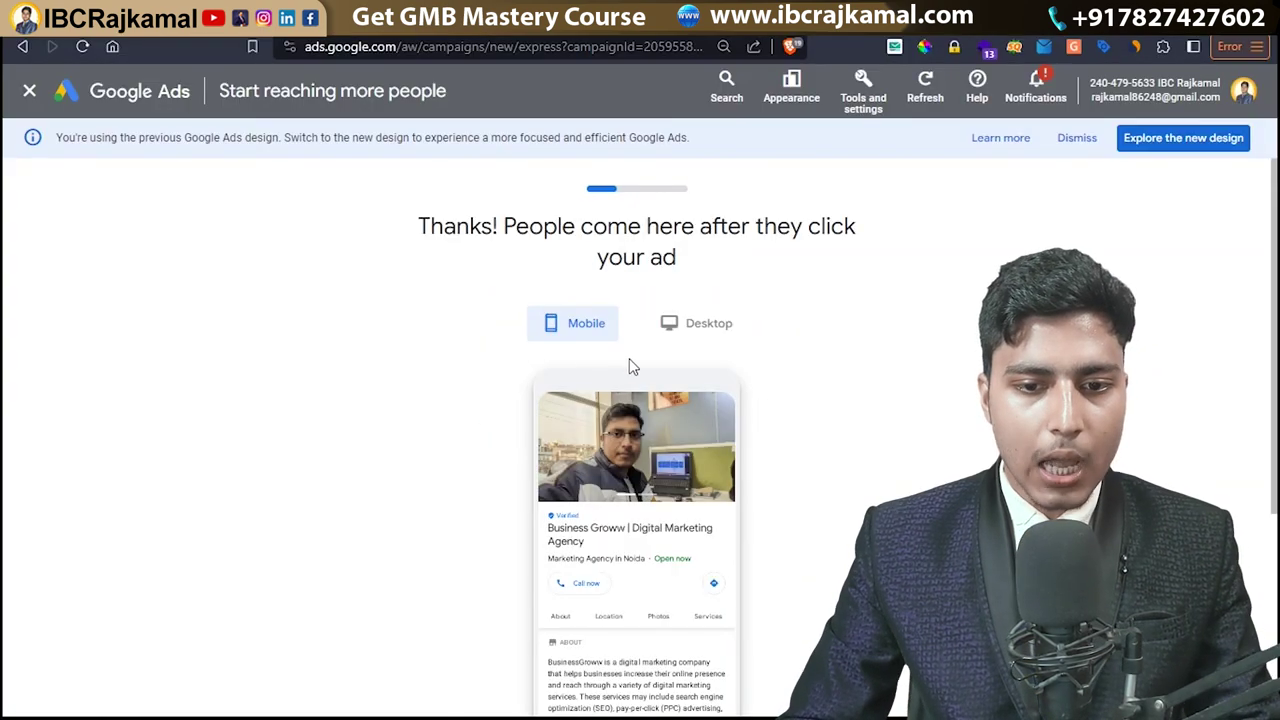
# Preview the ad's landing page in the desktop view and accept it.
pyautogui.click(714, 331)
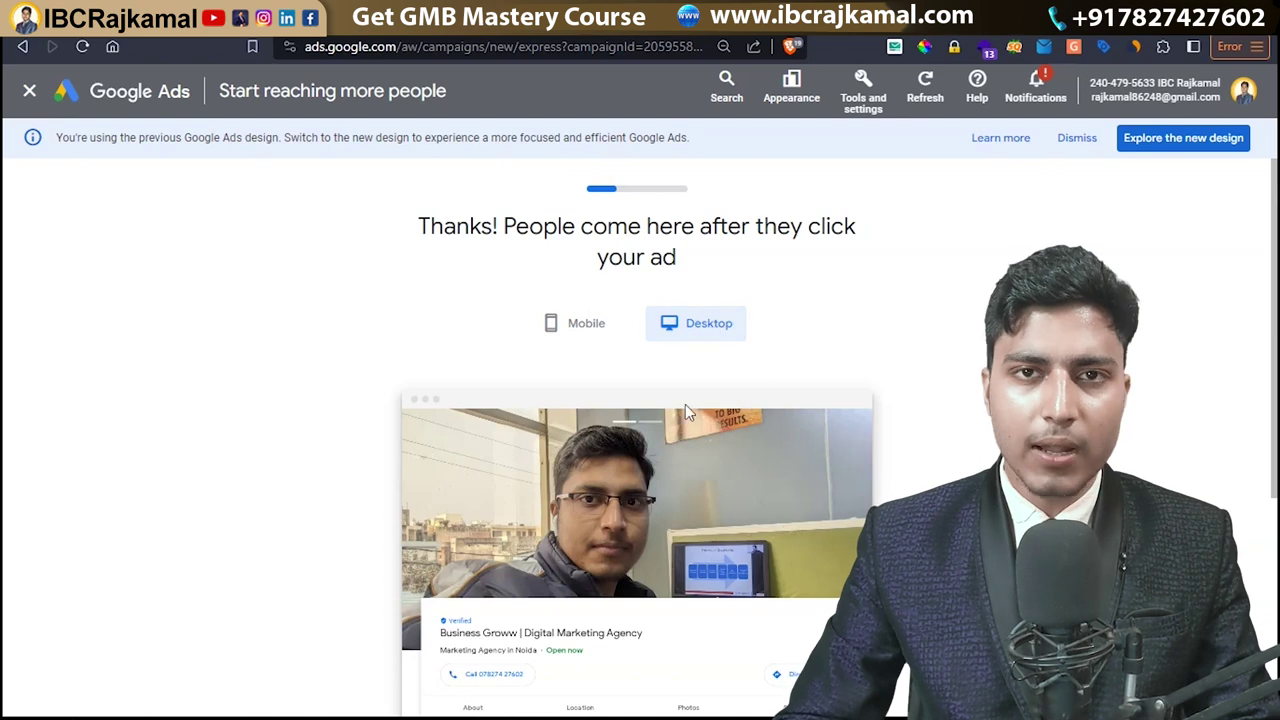
pyautogui.scroll(-2, 685, 405)
pyautogui.scroll(-2, 700, 423)
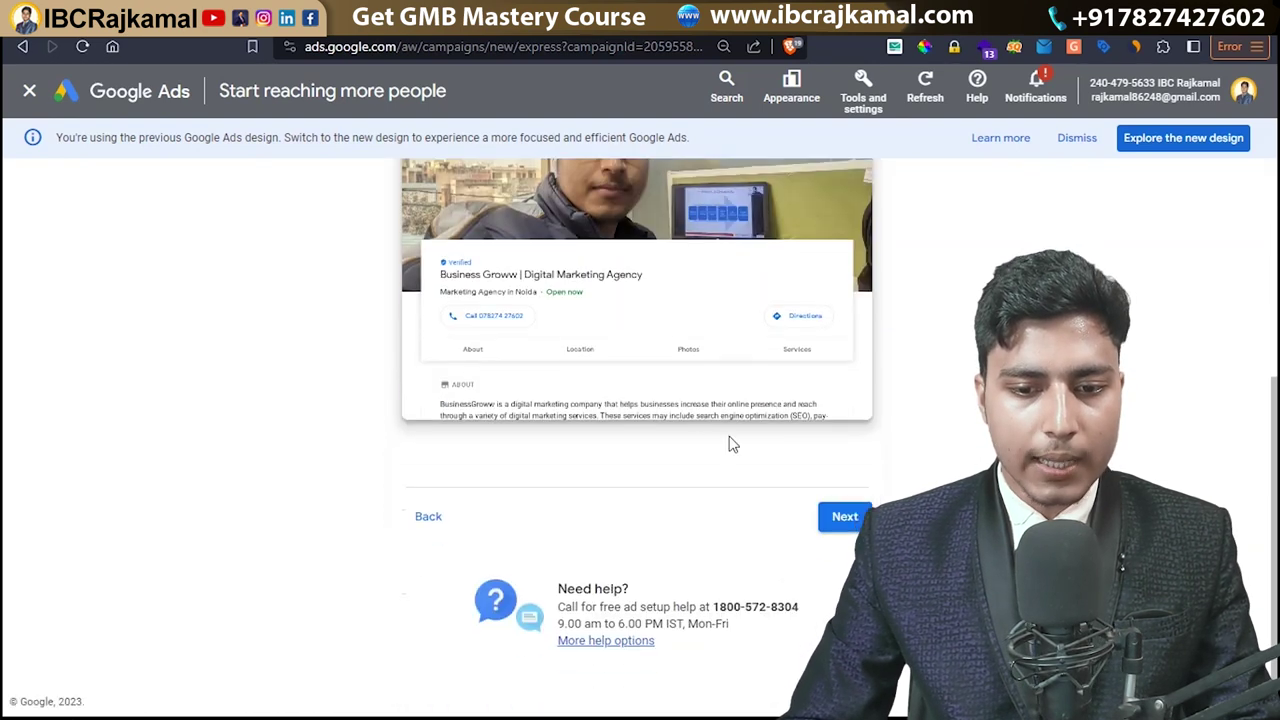
pyautogui.click(833, 516)
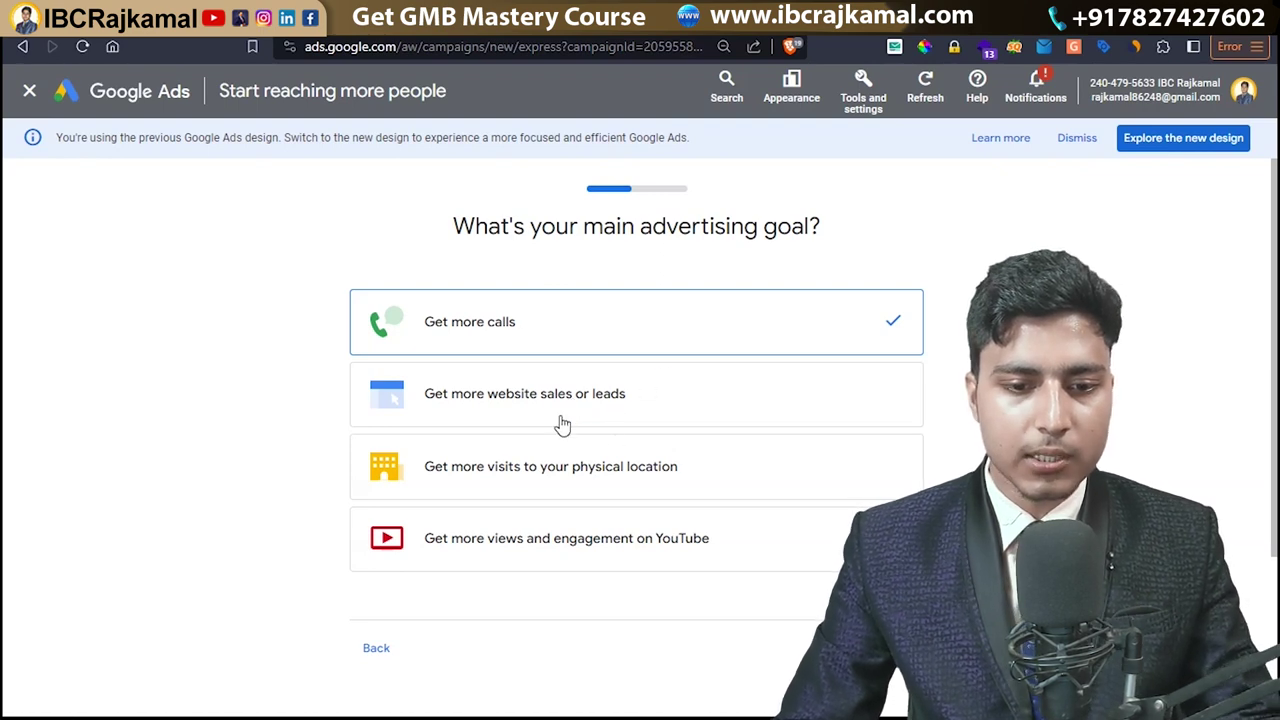
# Compare the advertising goals and continue with "Get more calls" as the main goal.
pyautogui.click(577, 485)
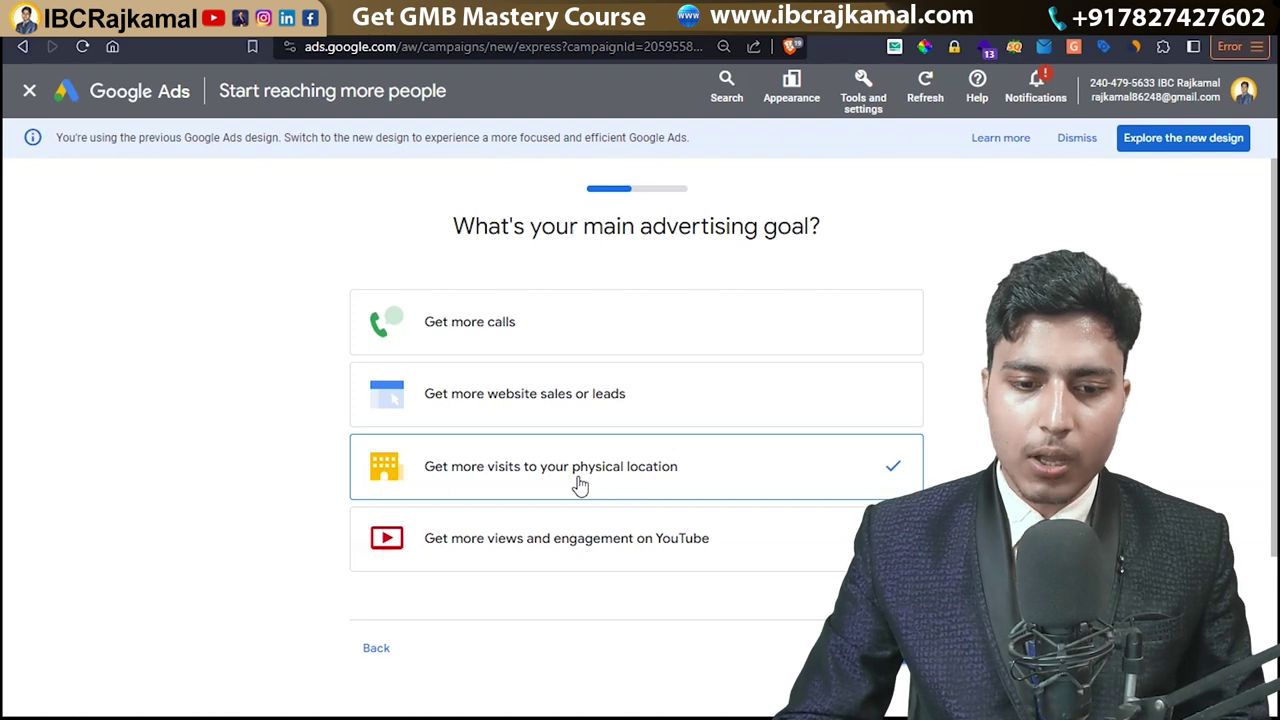
pyautogui.click(589, 550)
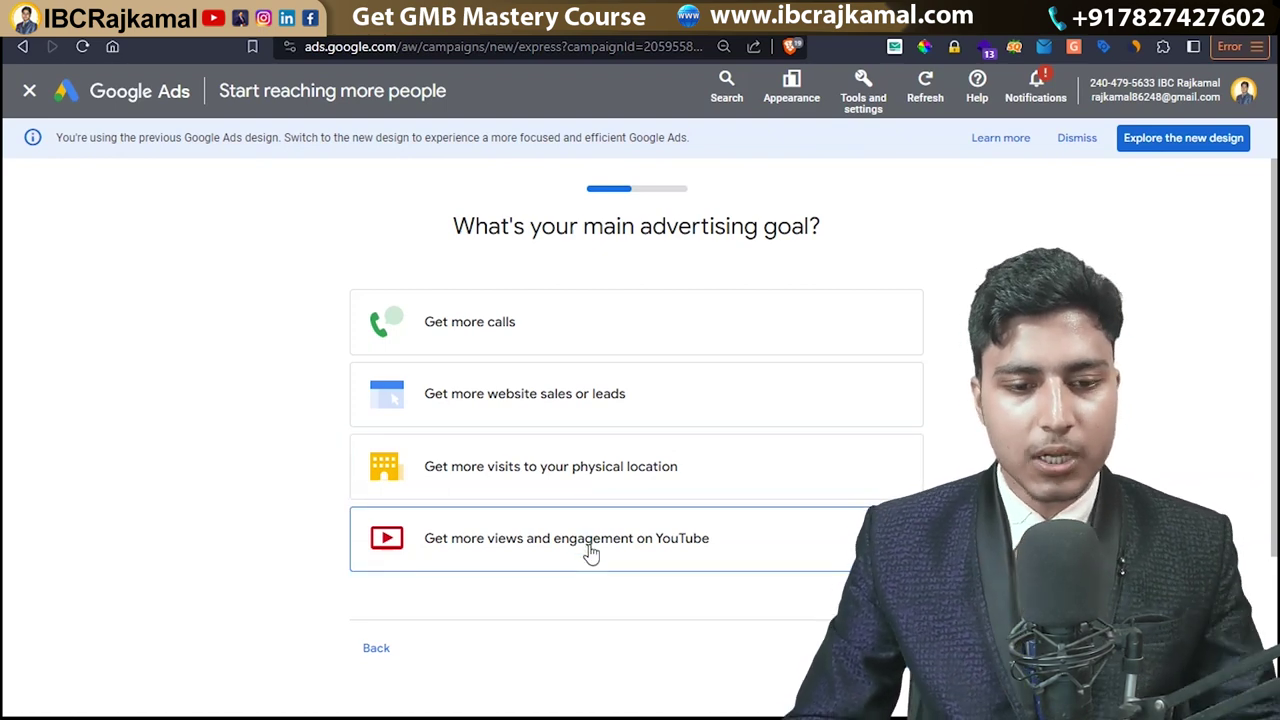
pyautogui.click(520, 326)
pyautogui.click(880, 648)
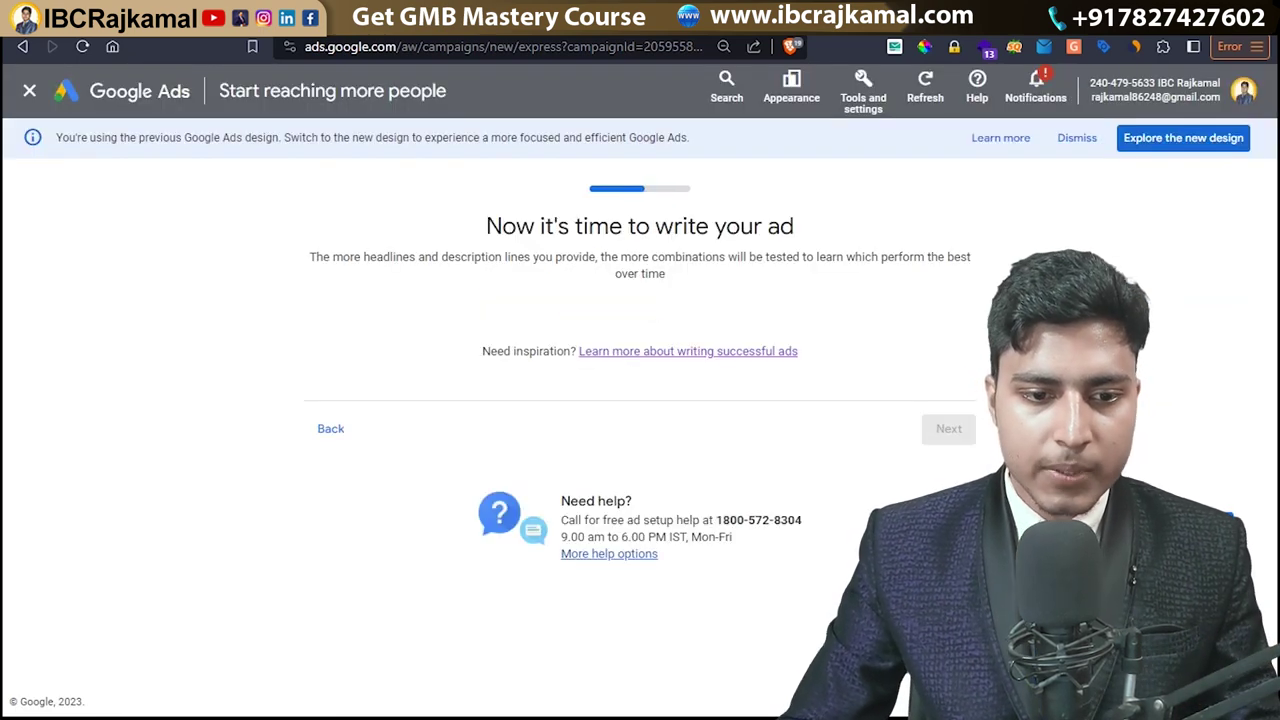
# Add a fourth headline to the ad using the suggestion "Professional Marketing Agents".
pyautogui.scroll(-1, 463, 423)
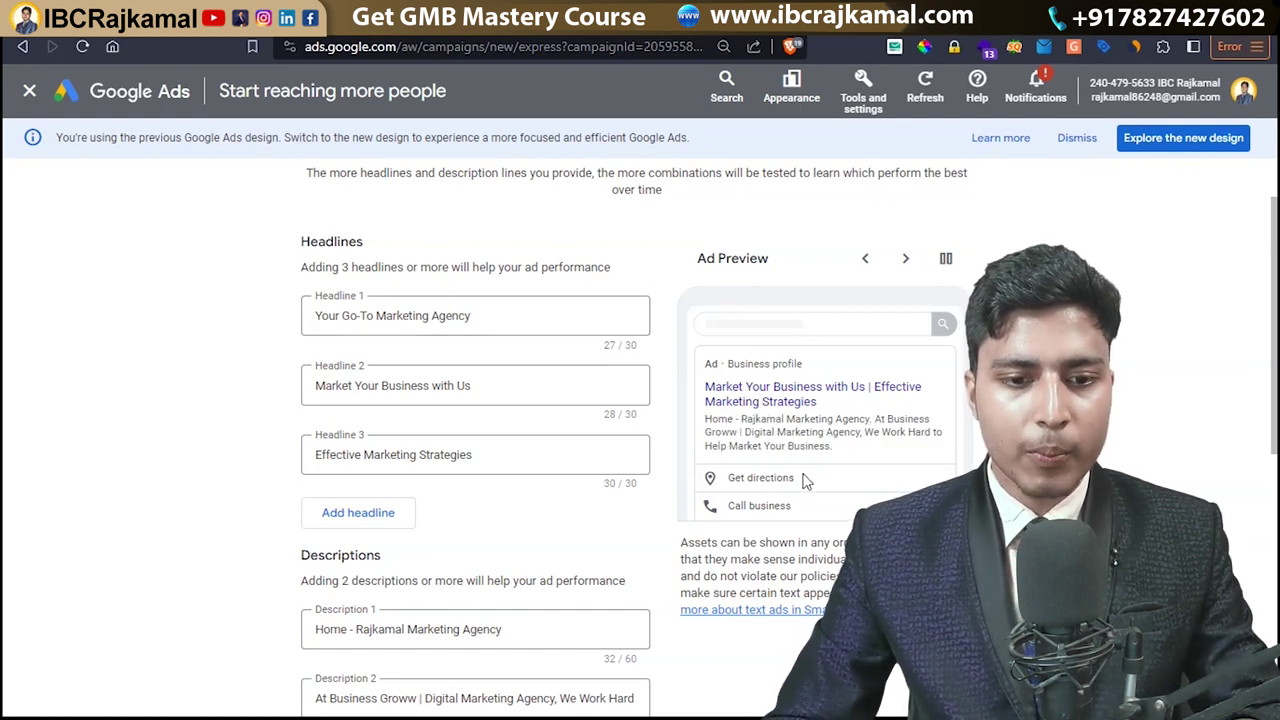
pyautogui.click(457, 326)
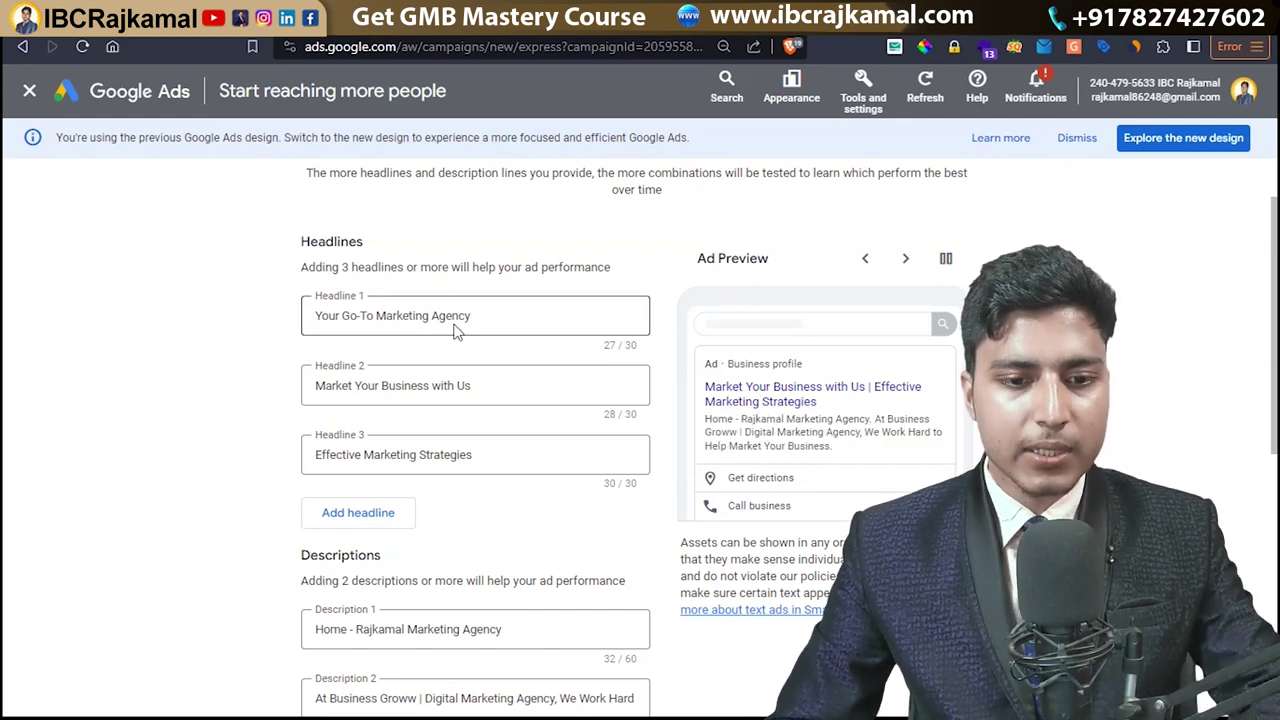
pyautogui.click(237, 374)
pyautogui.click(370, 508)
pyautogui.click(392, 530)
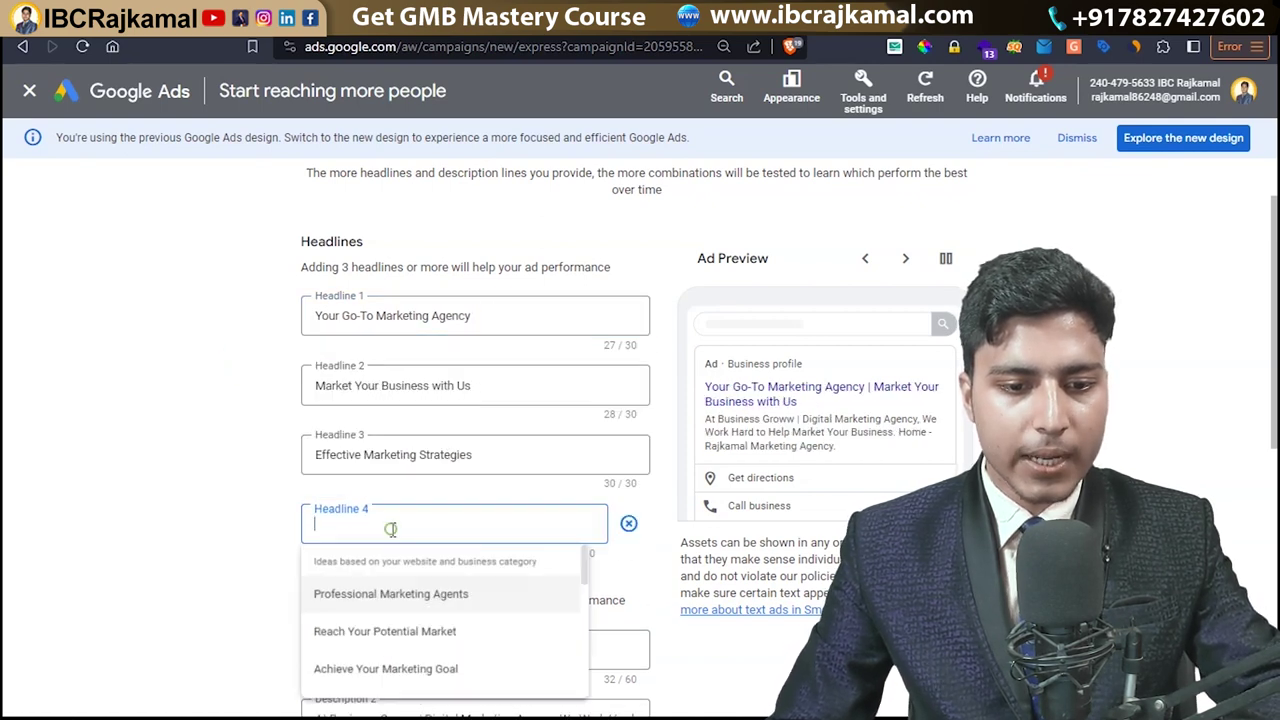
pyautogui.click(374, 596)
# Add a fifth headline to the ad using the suggestion "Reach Your Potential Market".
pyautogui.click(376, 582)
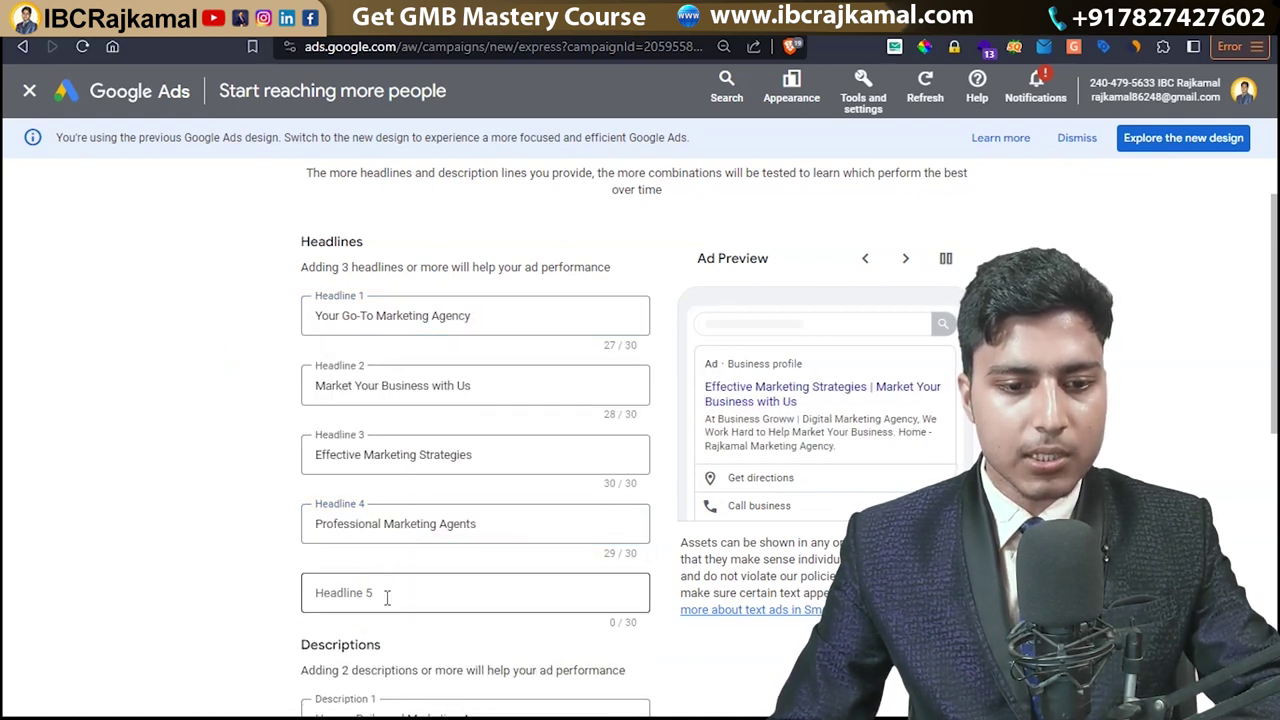
pyautogui.scroll(-2, 384, 592)
pyautogui.click(381, 424)
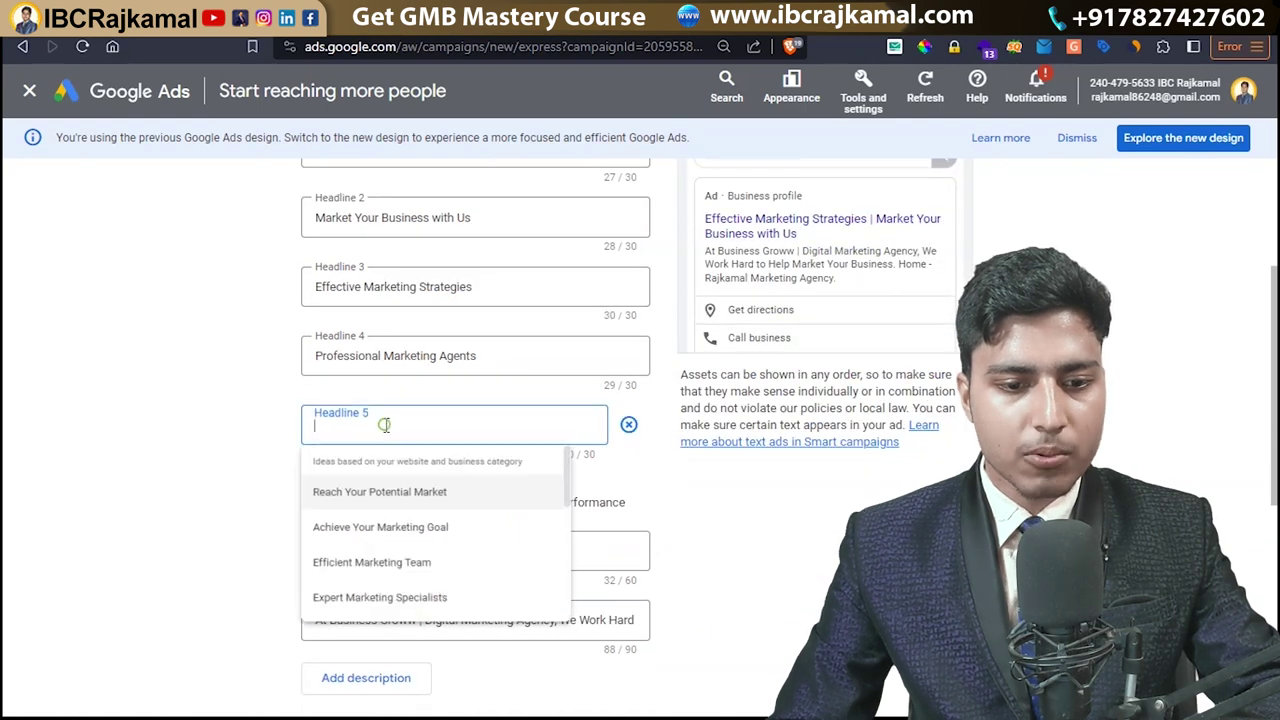
pyautogui.click(391, 499)
# Add a third description using the suggestion "Tell Us Your Marketing Needs and We Will Do the Work. Come and Visit Our Agency Today.".
pyautogui.scroll(-2, 408, 484)
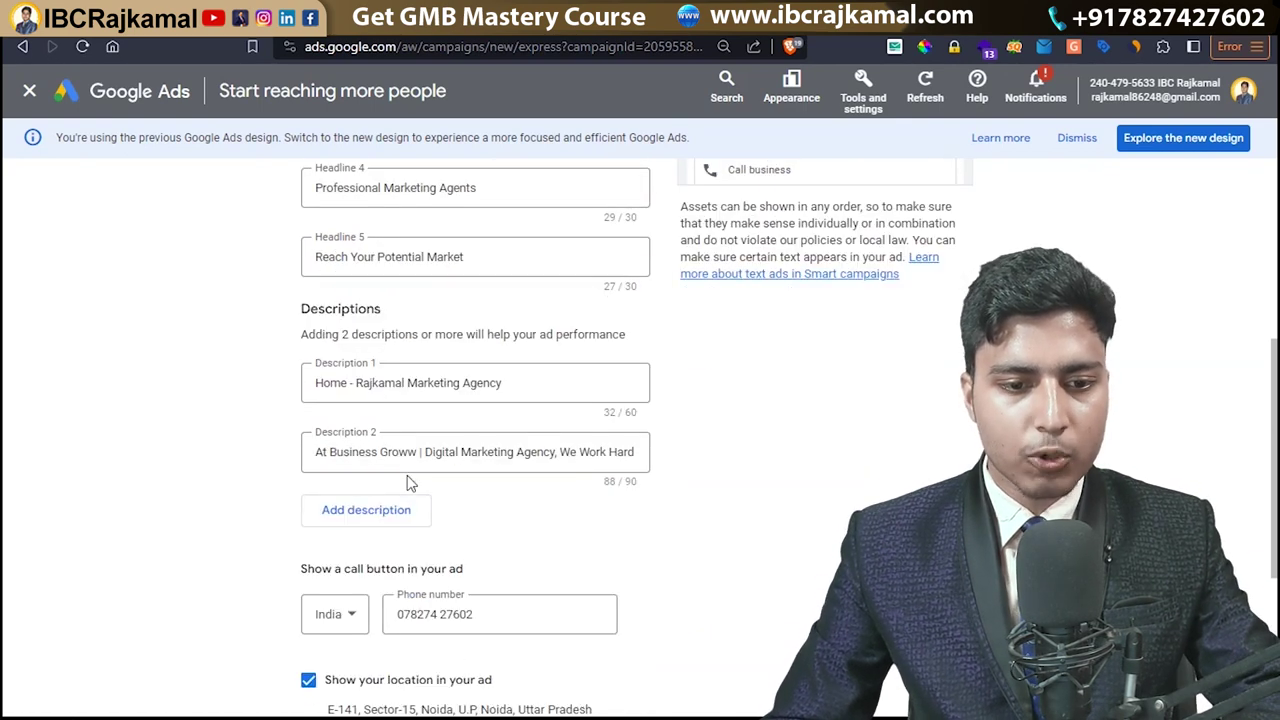
pyautogui.click(366, 512)
pyautogui.click(375, 537)
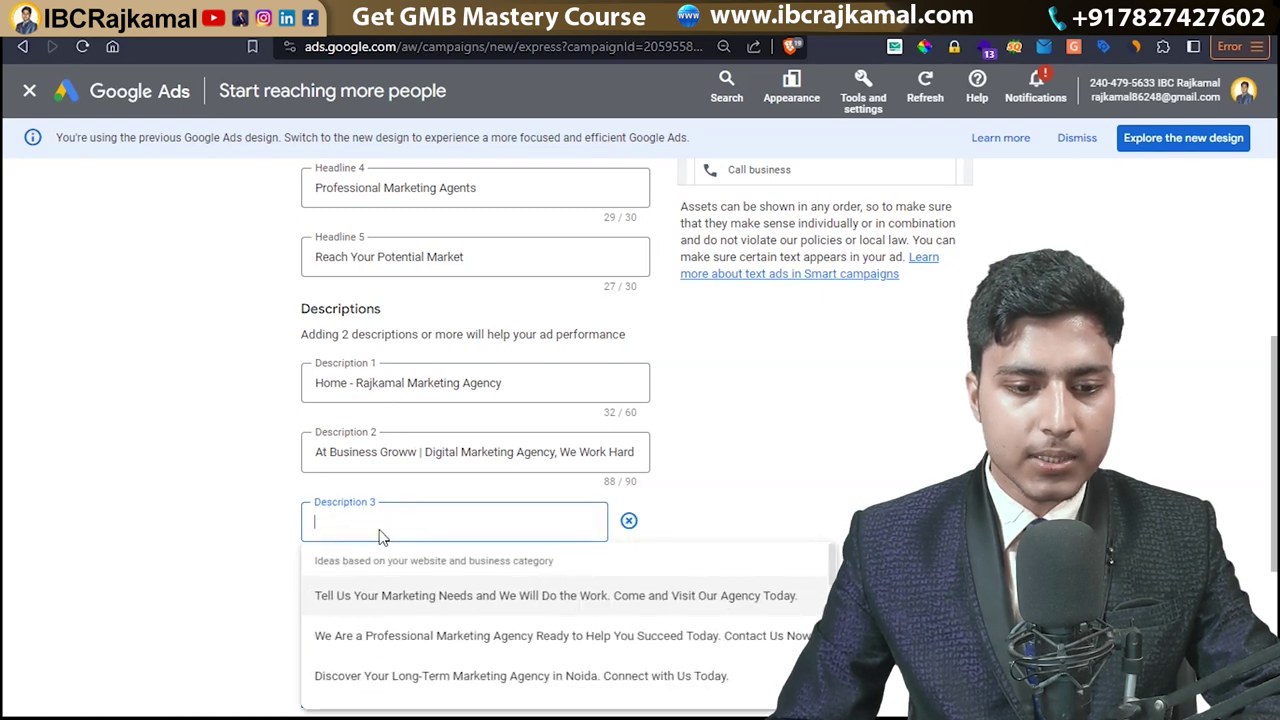
pyautogui.click(386, 597)
# Add a fourth description using the suggestion that starts "We Are a Professional Marketing Agency Ready to Help You Succeed Today.".
pyautogui.click(358, 583)
pyautogui.click(384, 590)
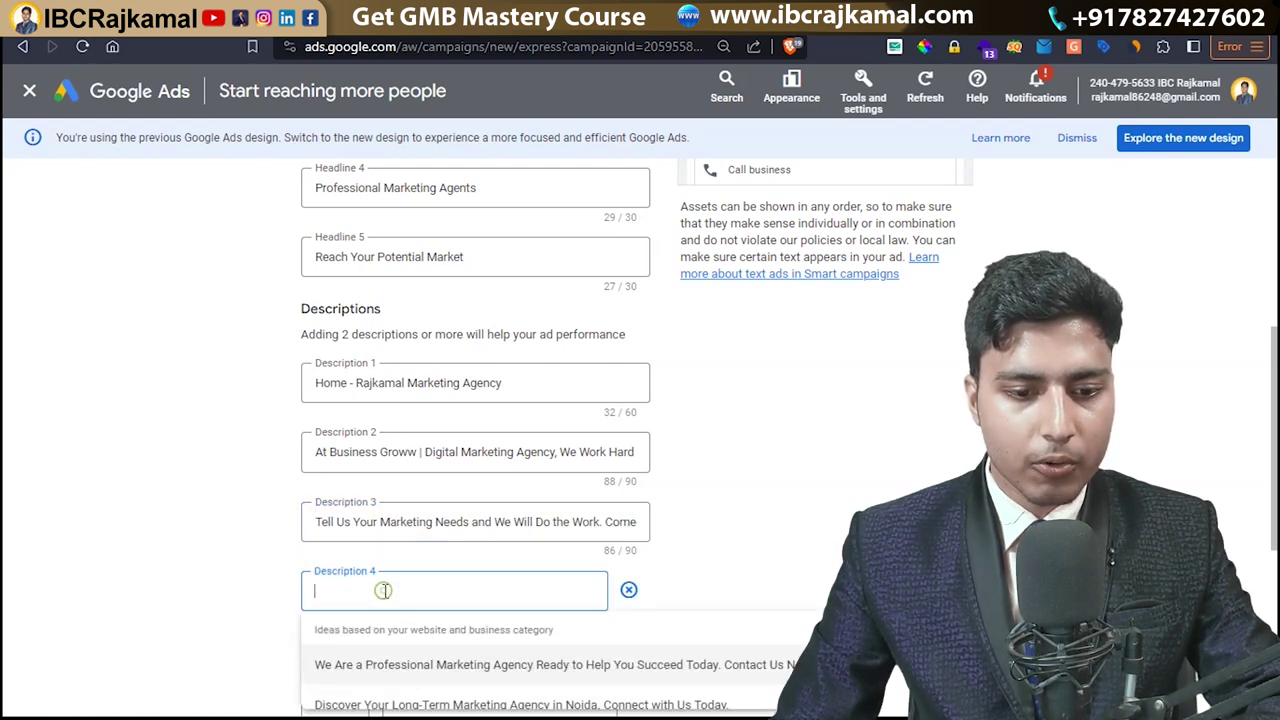
pyautogui.click(410, 665)
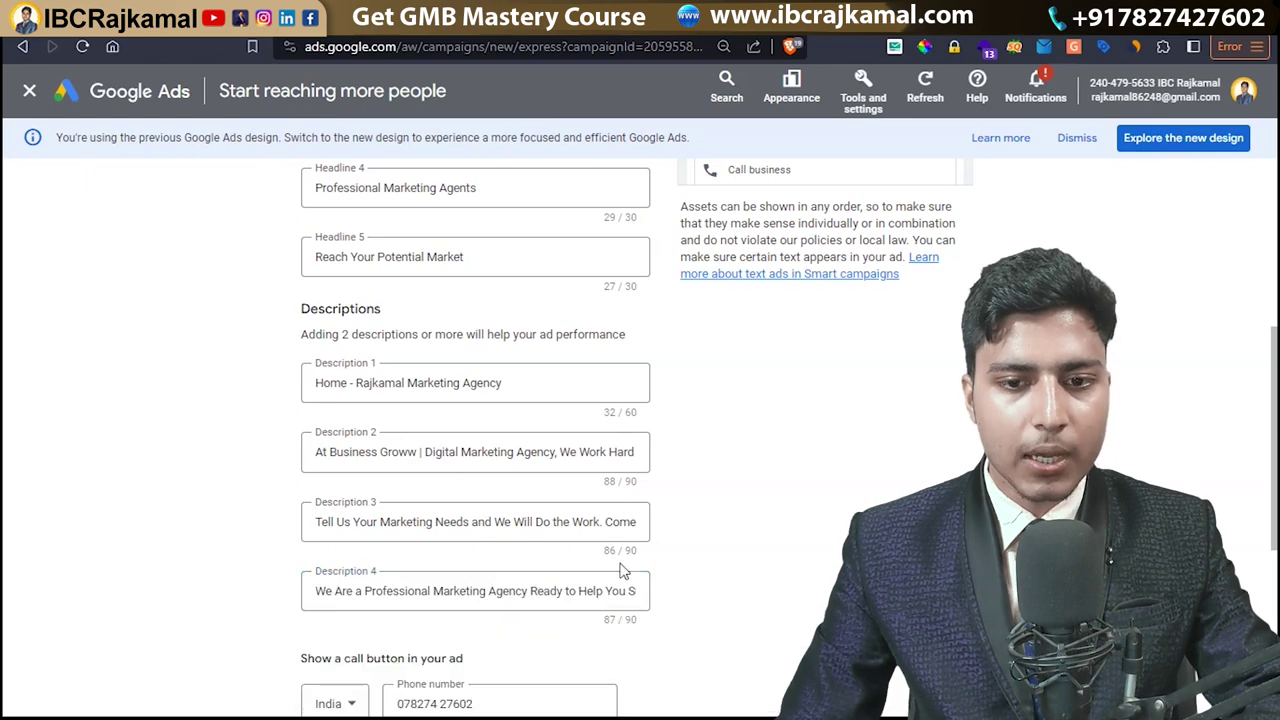
# Review different headline and description combinations in the ad preview.
pyautogui.scroll(2, 665, 531)
pyautogui.scroll(3, 700, 430)
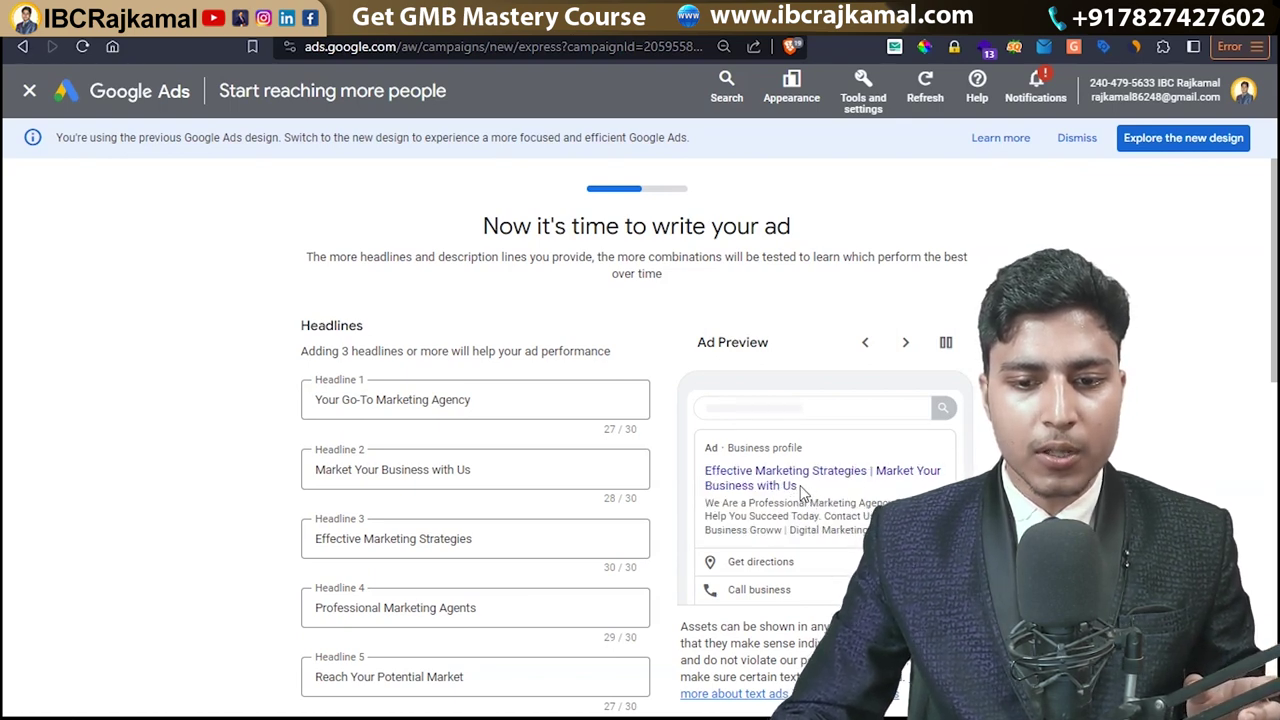
pyautogui.click(905, 342)
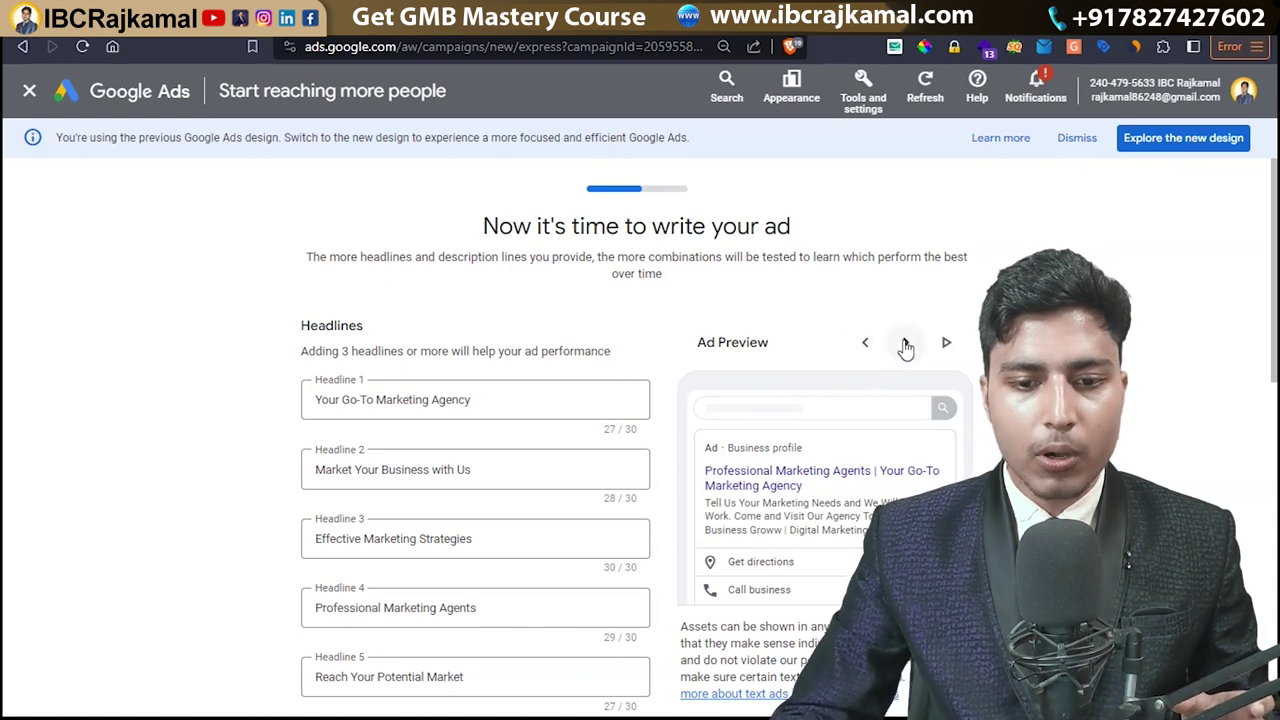
pyautogui.click(905, 342)
pyautogui.moveTo(716, 512); pyautogui.dragTo(857, 518)
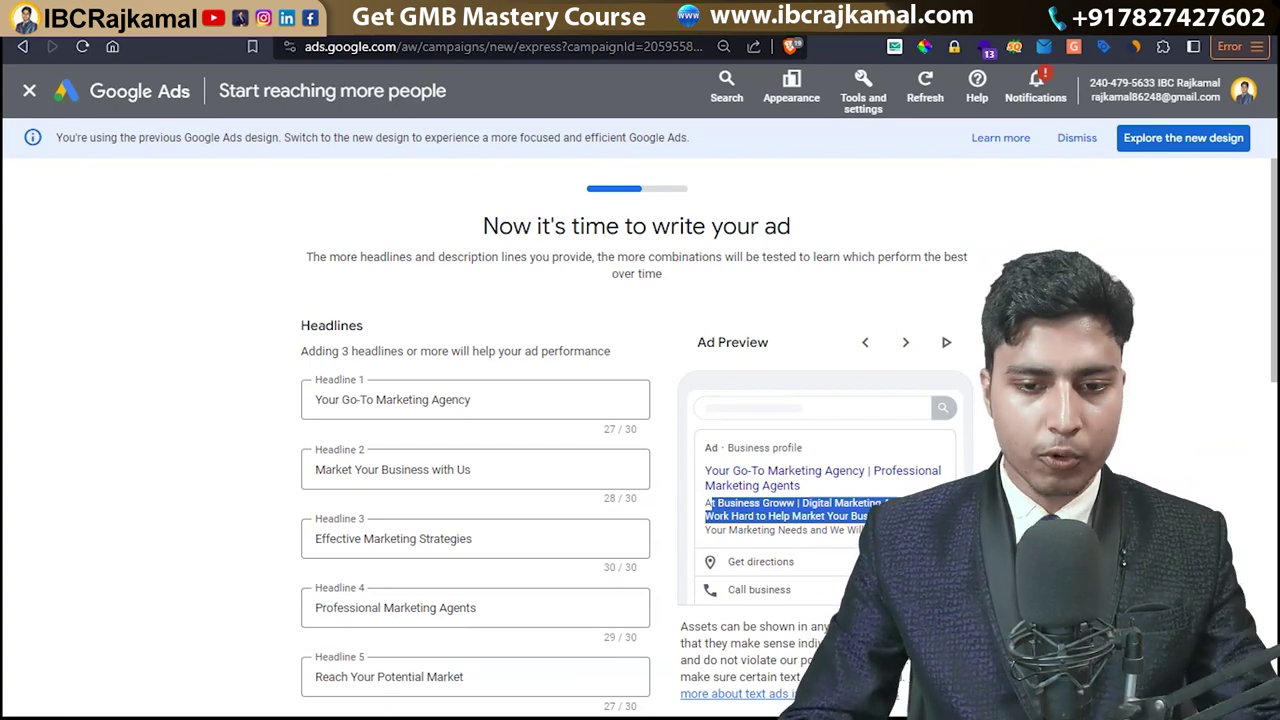
# Check the call button's phone number and the location option of the ad, and continue to the keyword themes.
pyautogui.scroll(-7, 857, 518)
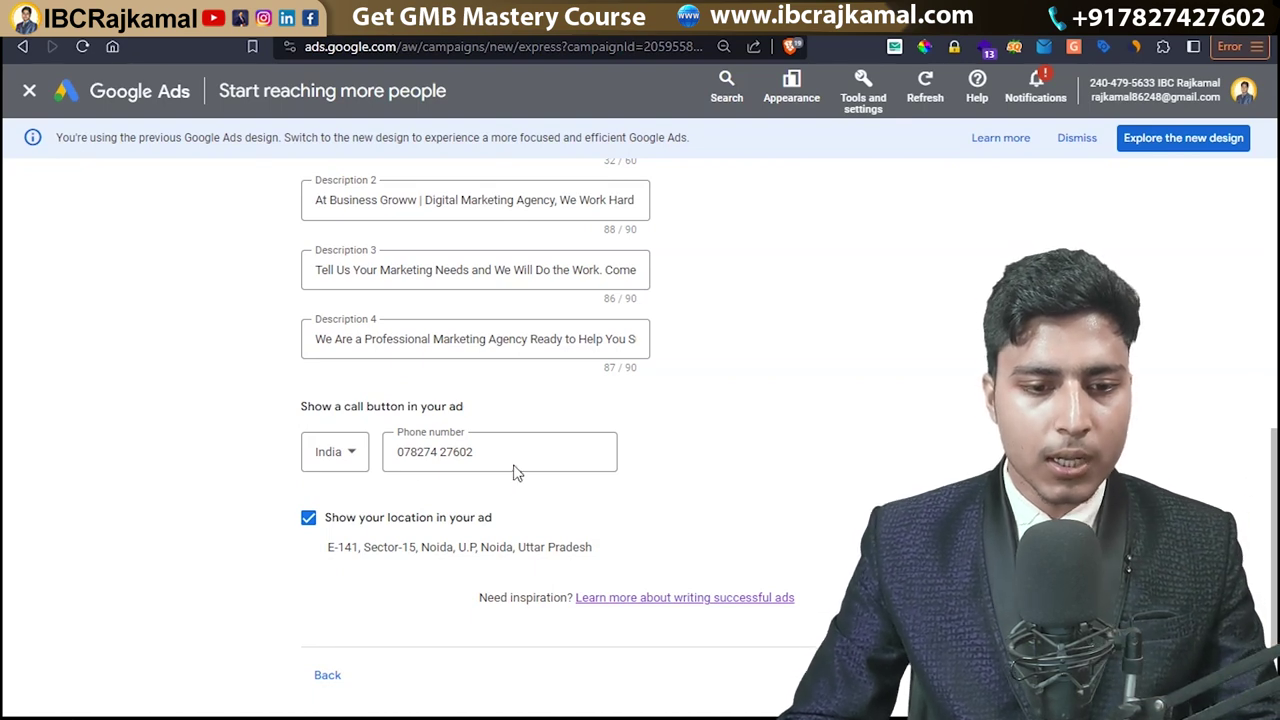
pyautogui.moveTo(484, 451); pyautogui.dragTo(375, 472)
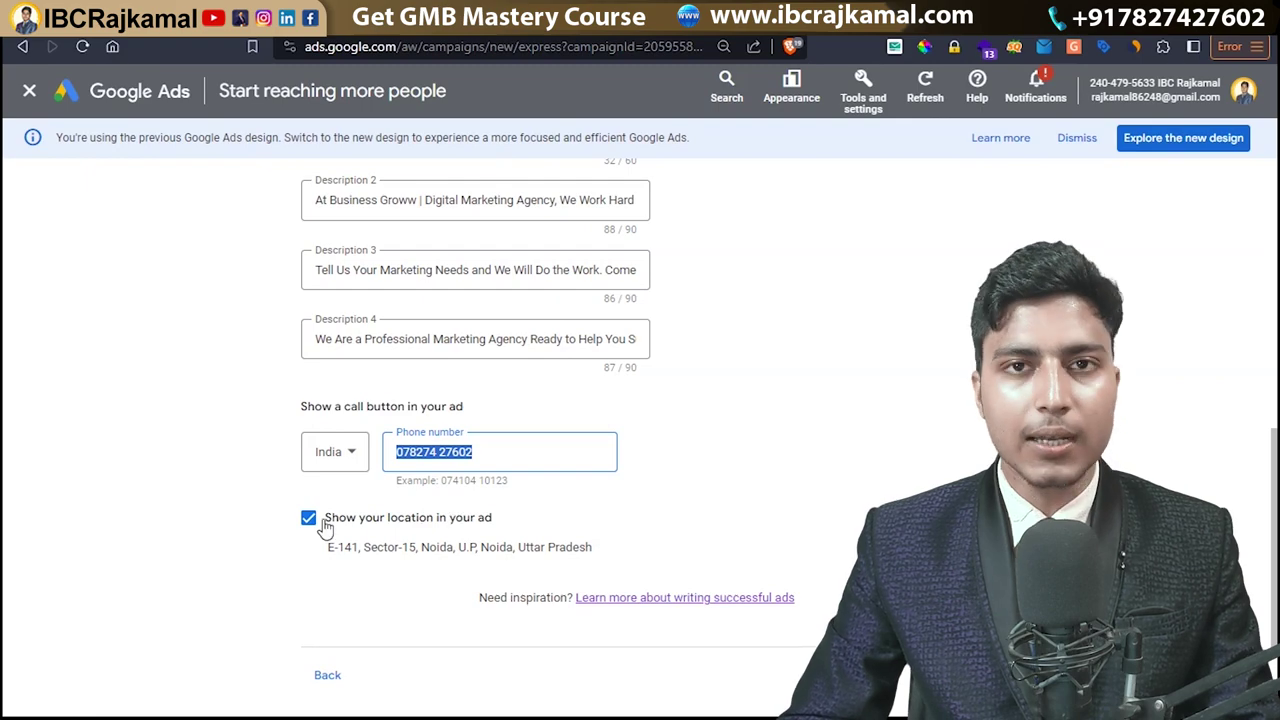
pyautogui.scroll(5, 689, 498)
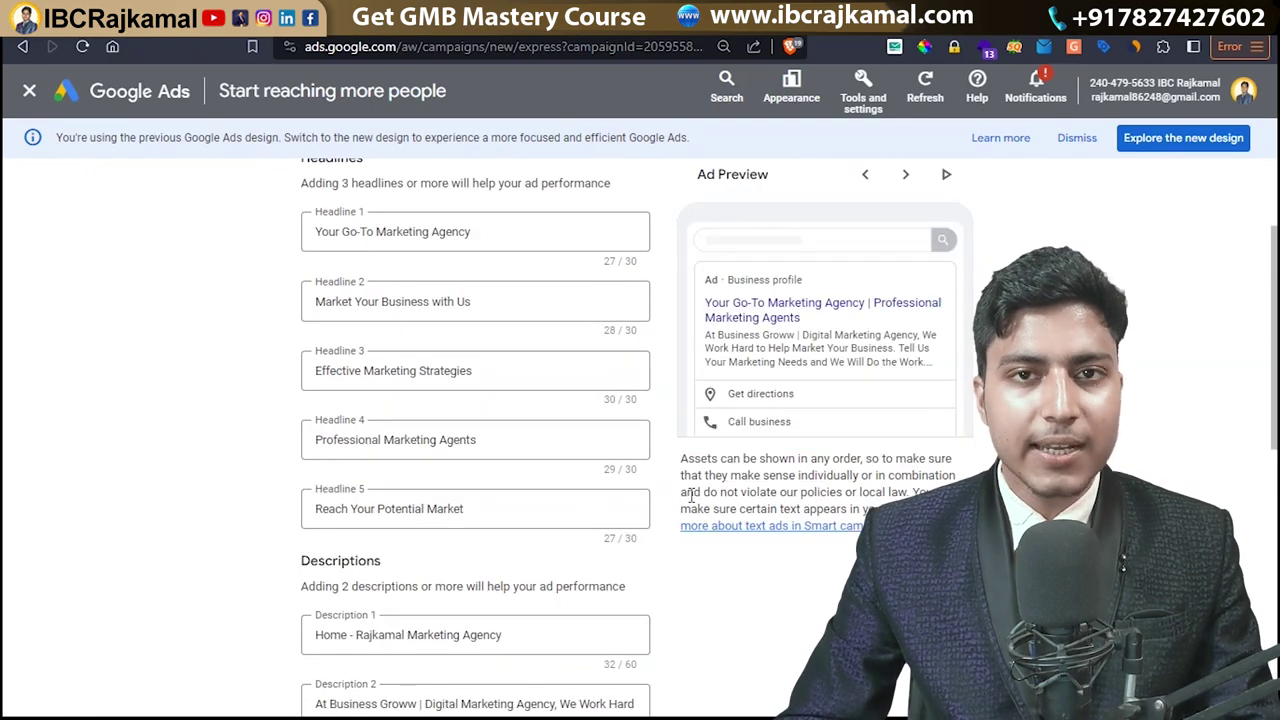
pyautogui.scroll(-4, 652, 481)
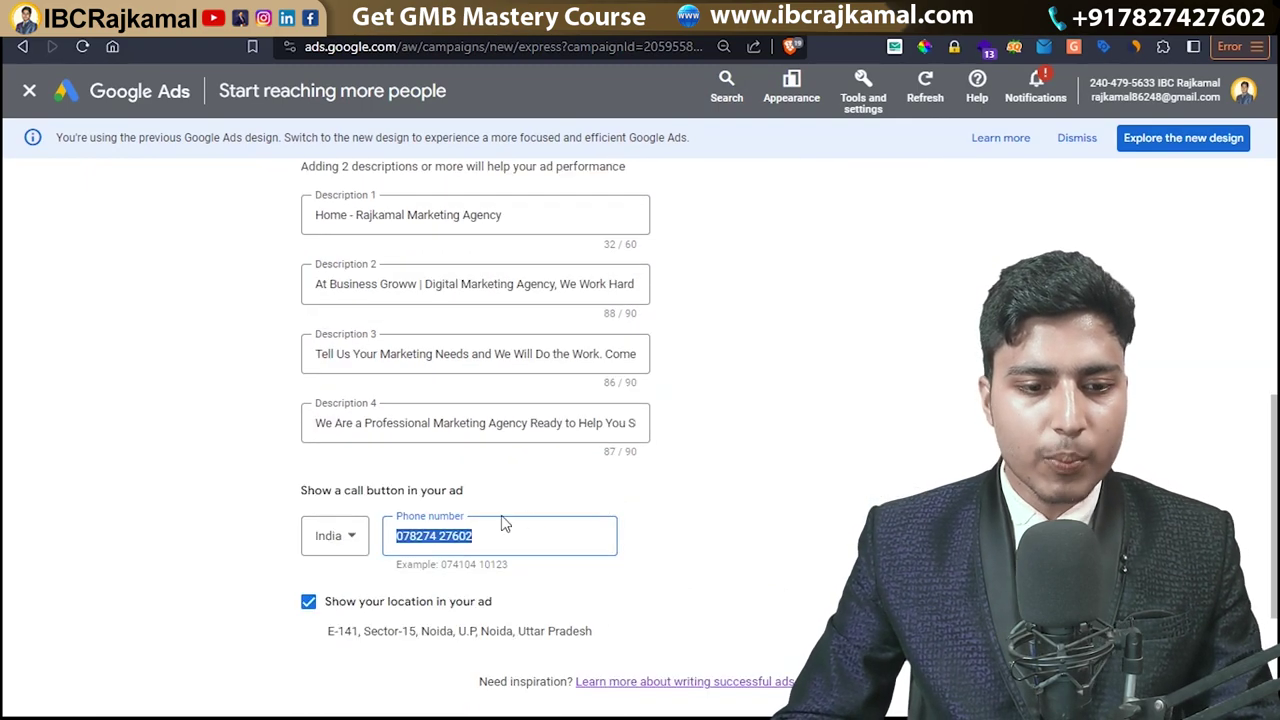
pyautogui.scroll(-2, 322, 567)
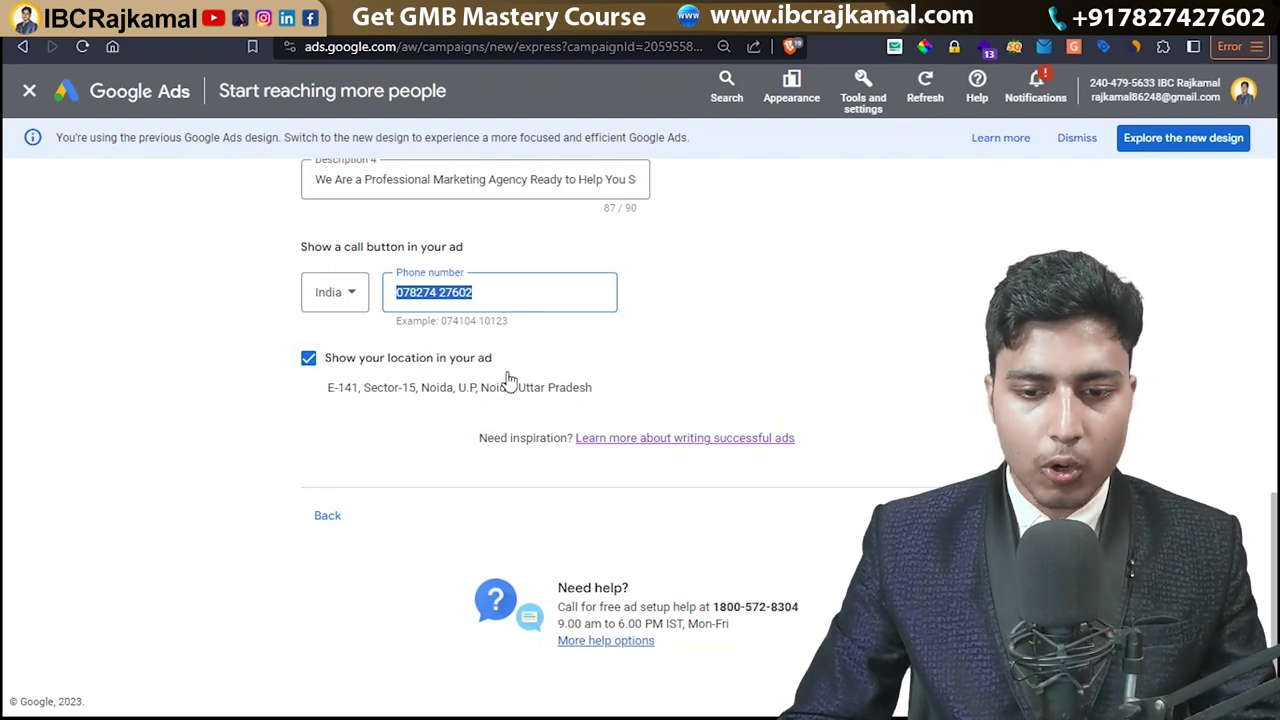
pyautogui.click(940, 515)
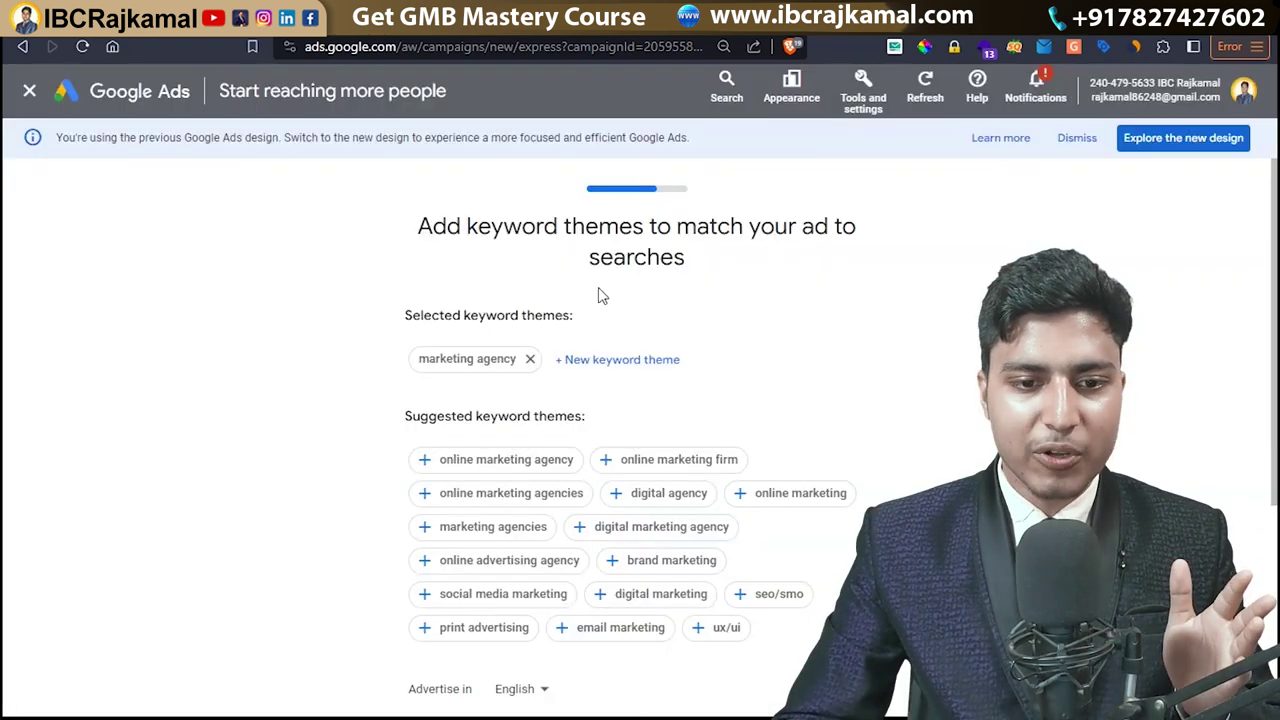
# Search the web for "keyword planner" in a new browser tab, and return to the campaign's keyword themes page.
pyautogui.moveTo(466, 226); pyautogui.dragTo(557, 226)
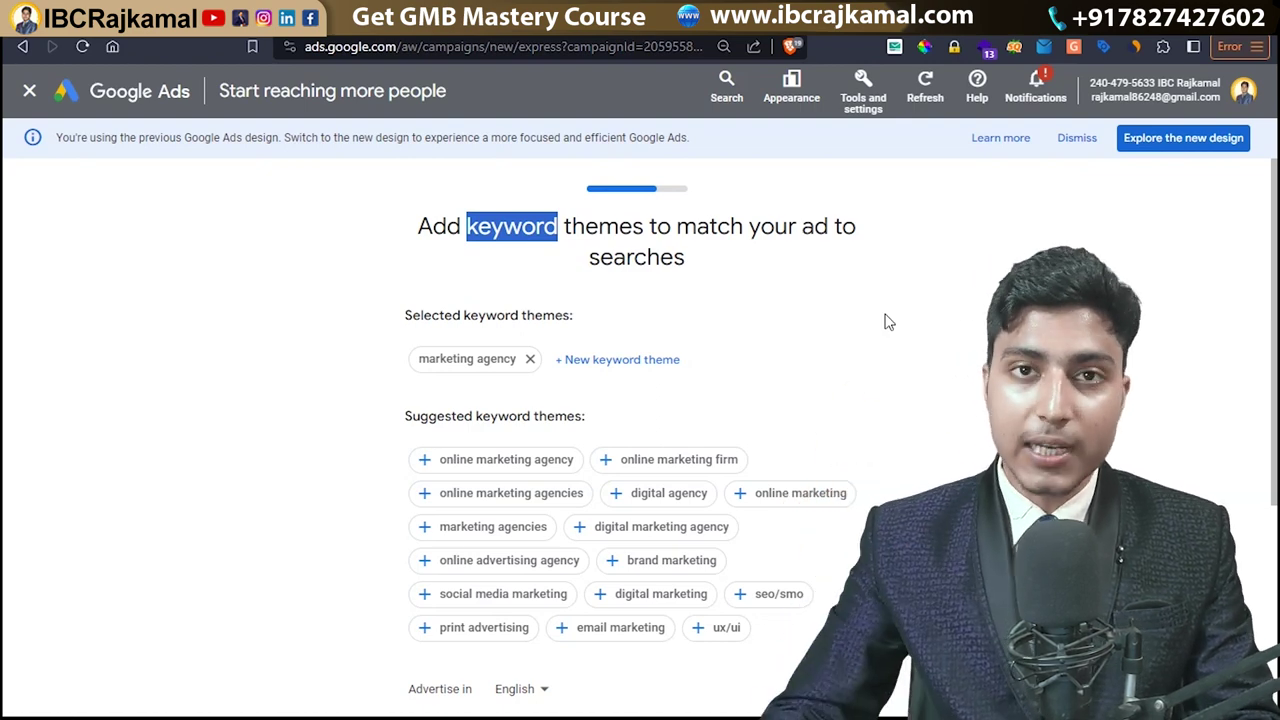
pyautogui.click(512, 228)
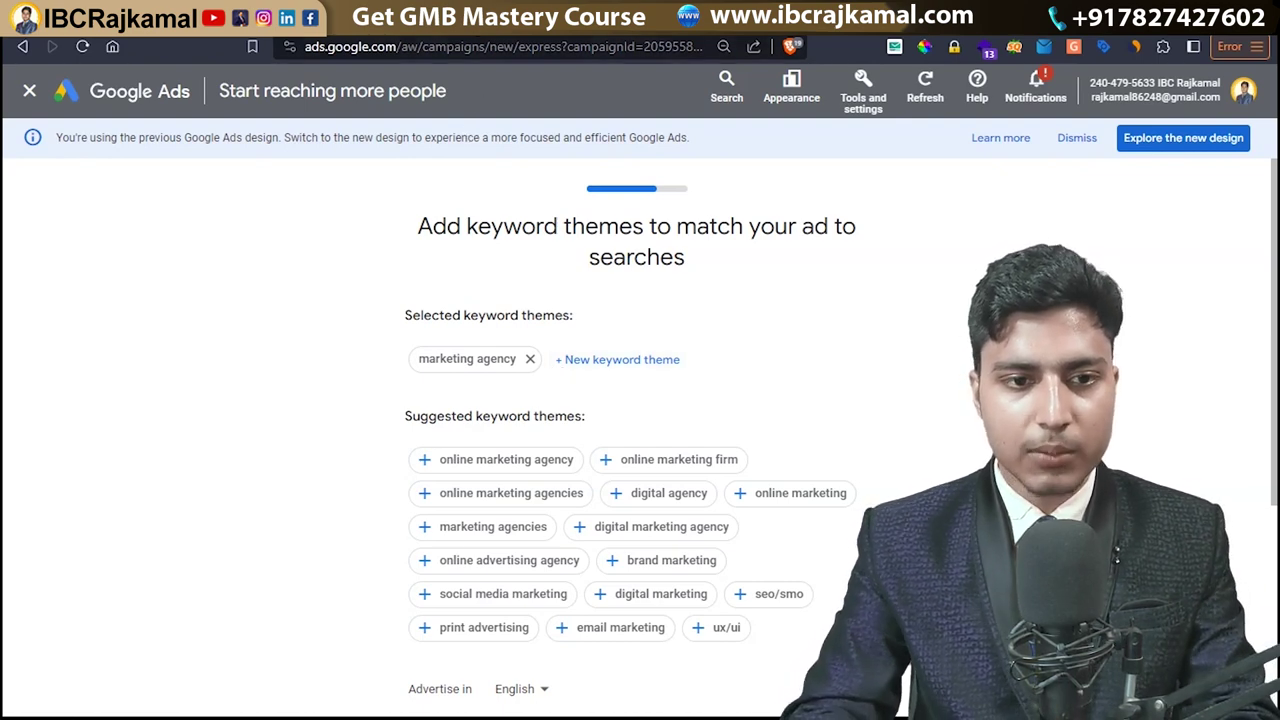
pyautogui.hotkey('ctrl', 't')
pyautogui.write('keyword p')
pyautogui.write('ol')
pyautogui.press('BackSpace')
pyautogui.press('BackSpace')
pyautogui.write('lanner')
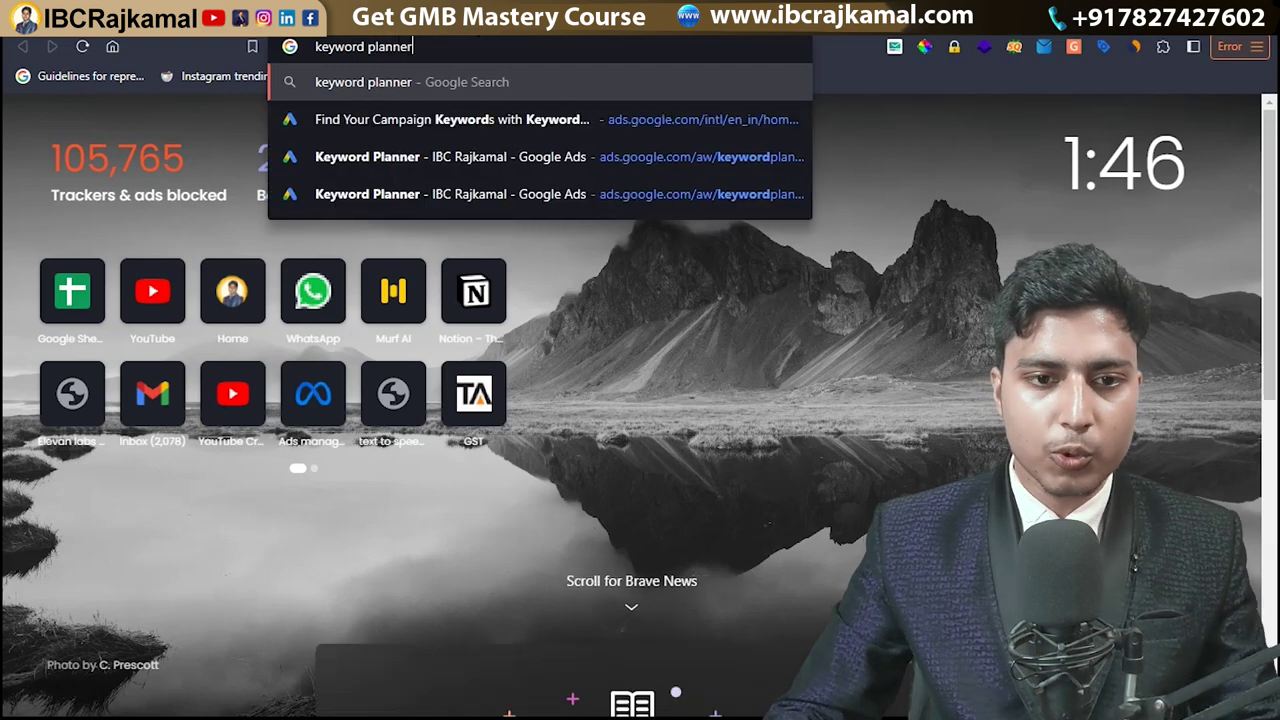
pyautogui.press('Return')
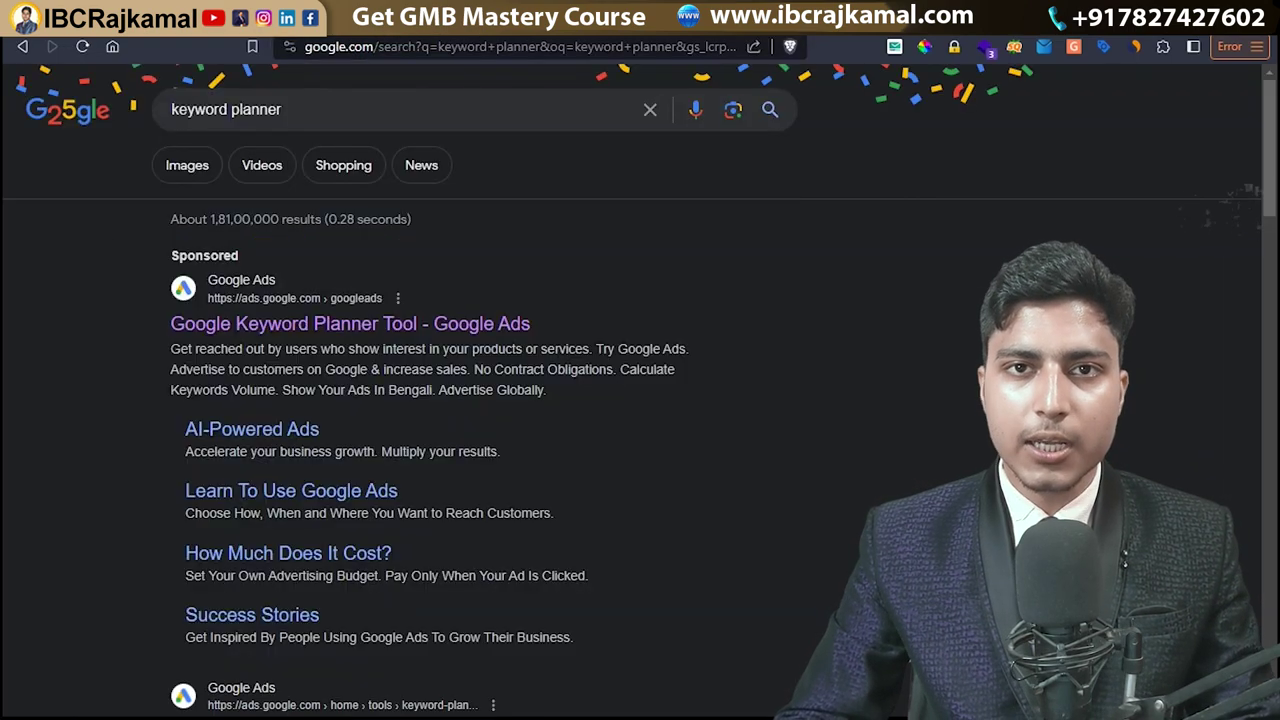
pyautogui.click(350, 35)
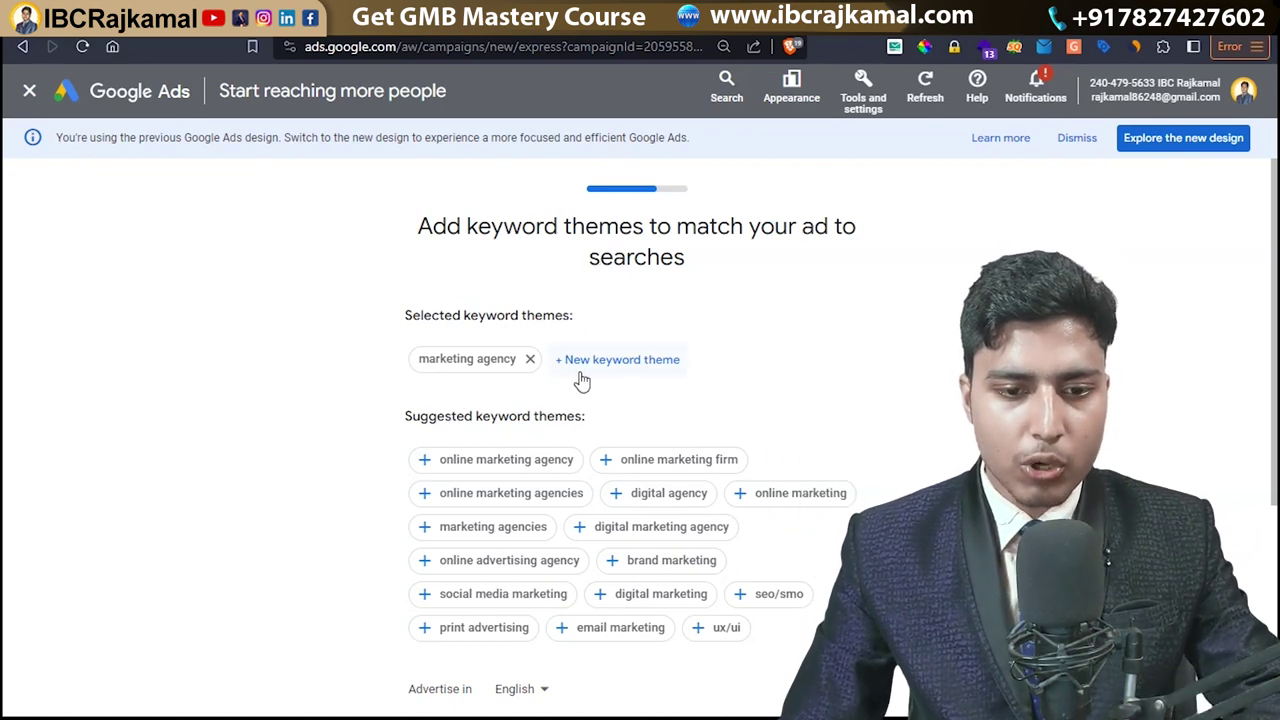
# Add the suggested keyword themes "online marketing agency", "online marketing agencies" and "digital agency" to the campaign.
pyautogui.scroll(-1, 582, 381)
pyautogui.click(551, 385)
pyautogui.click(618, 405)
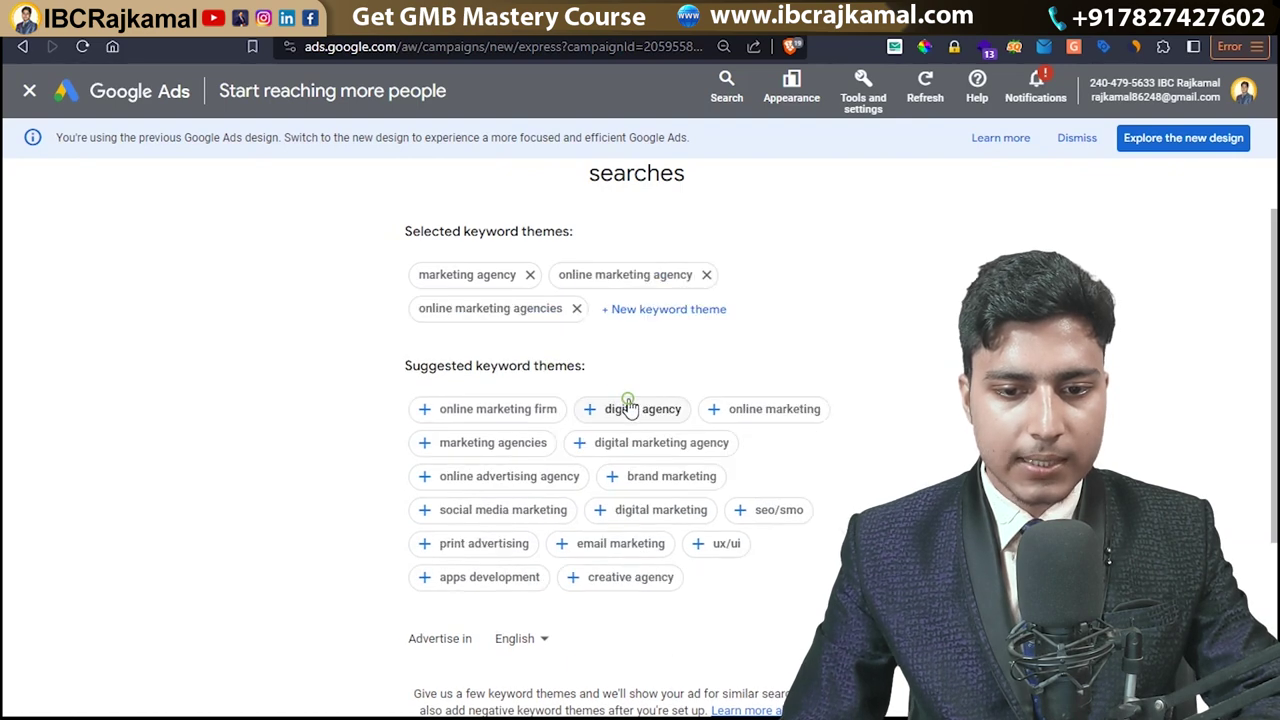
pyautogui.click(643, 410)
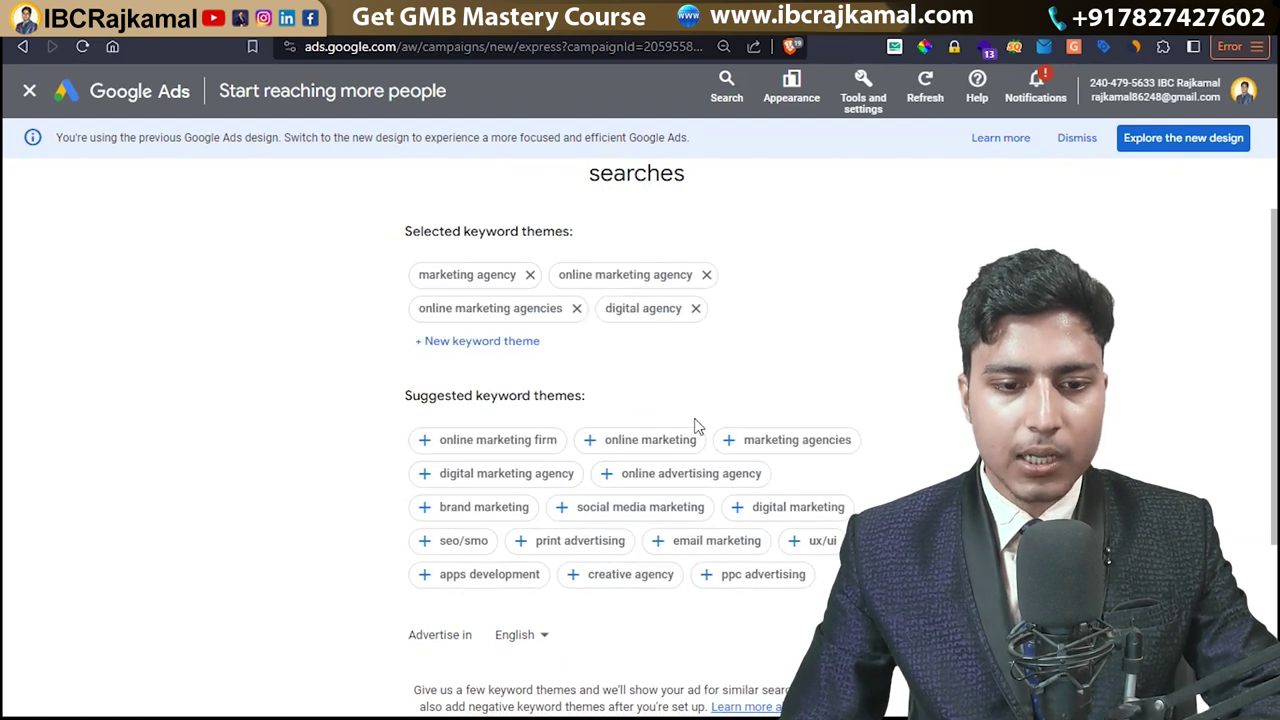
# Add the new keyword theme "digital marketing agency" and continue to the ad's location settings.
pyautogui.click(497, 345)
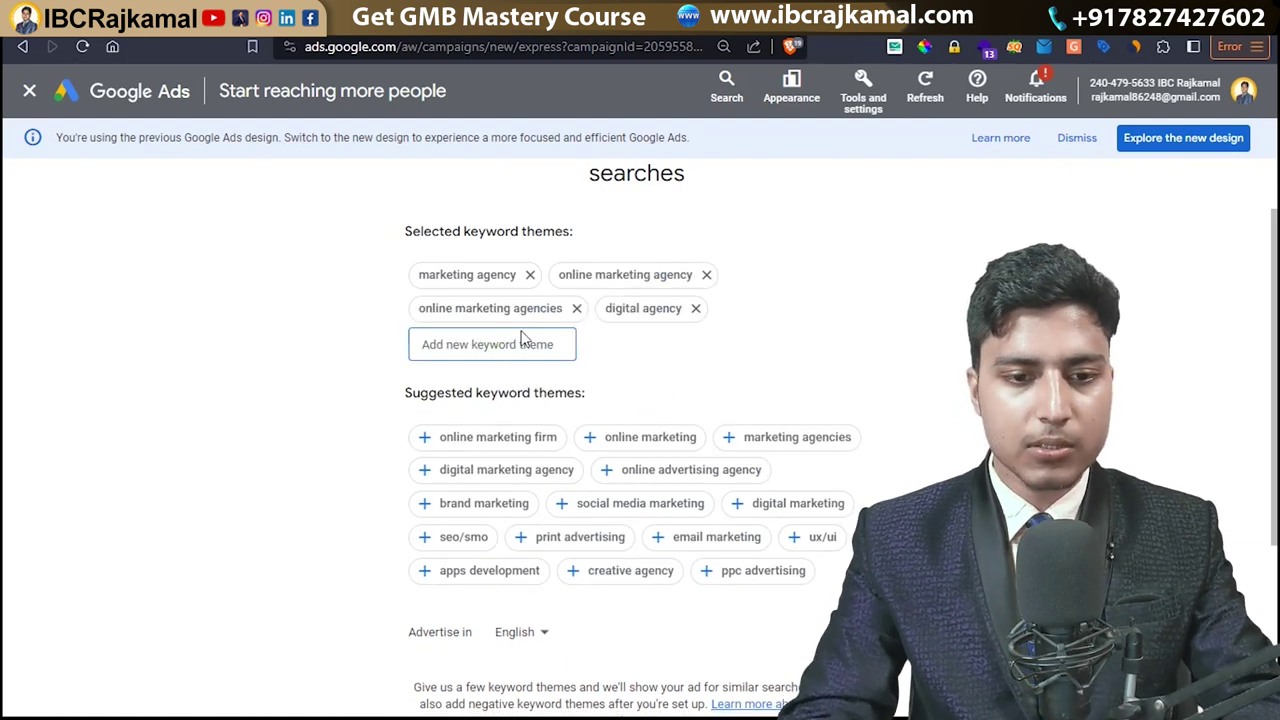
pyautogui.write('digital marke')
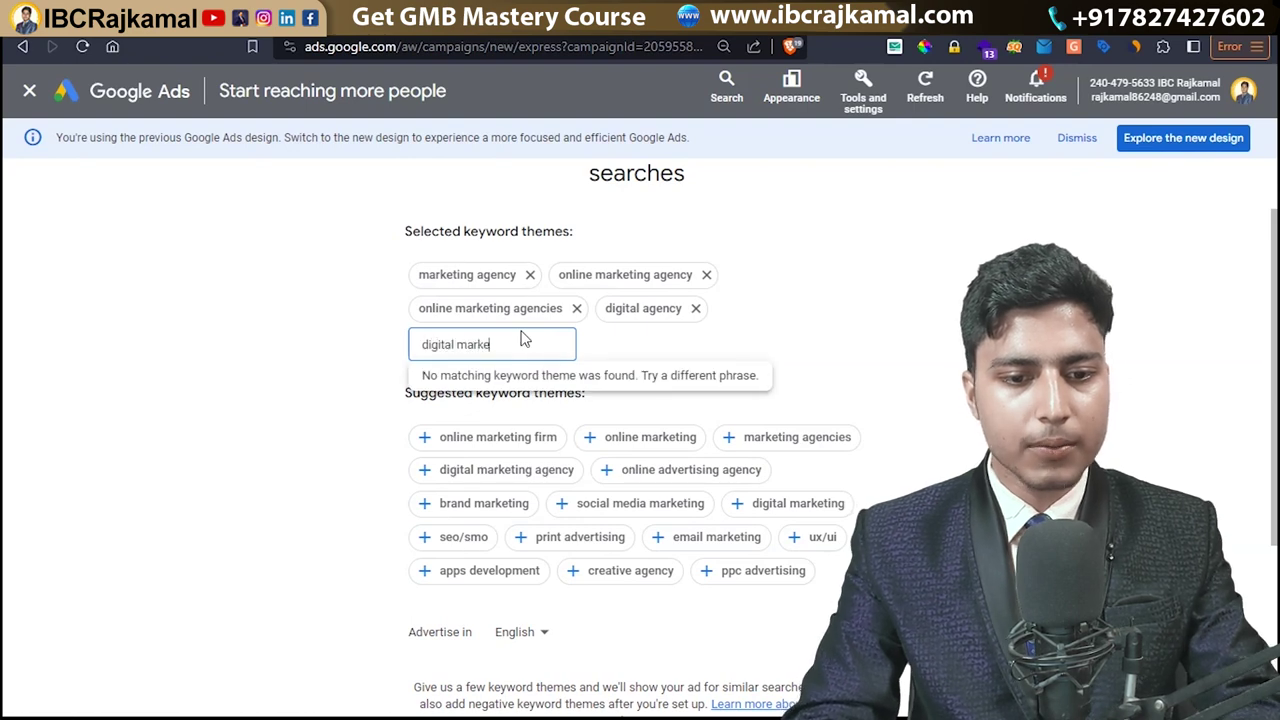
pyautogui.write('ting agency')
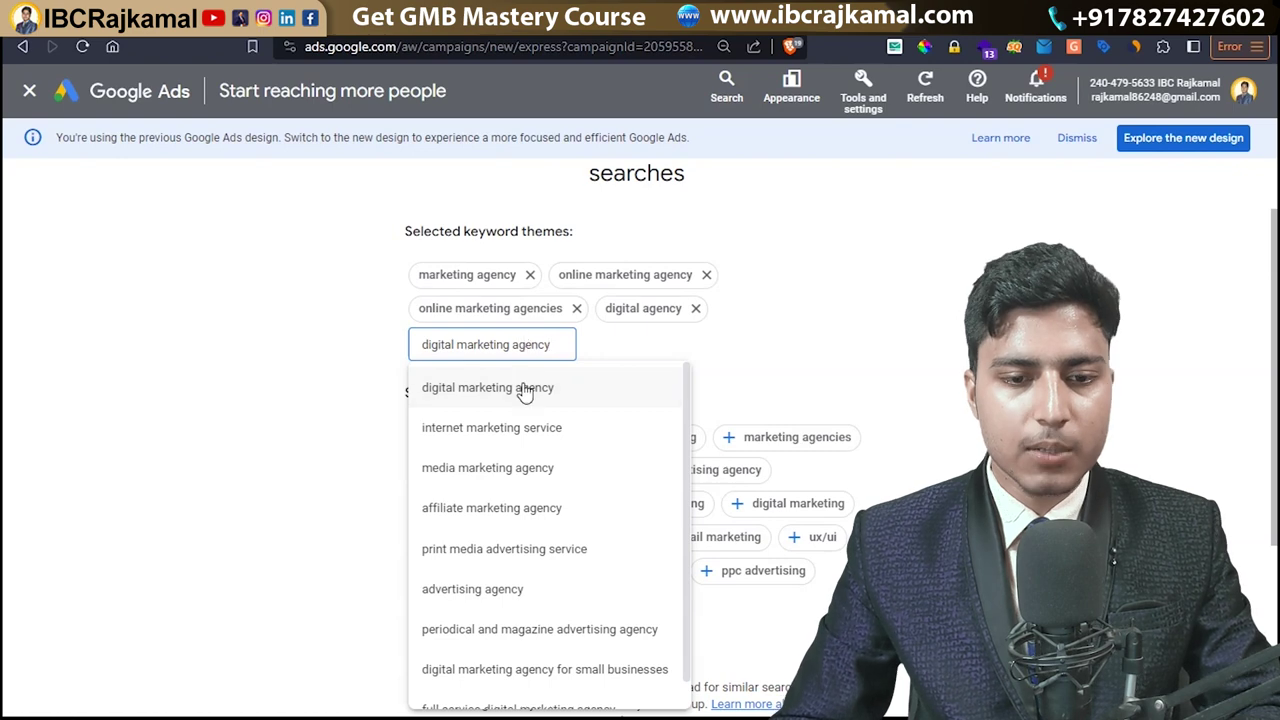
pyautogui.click(522, 385)
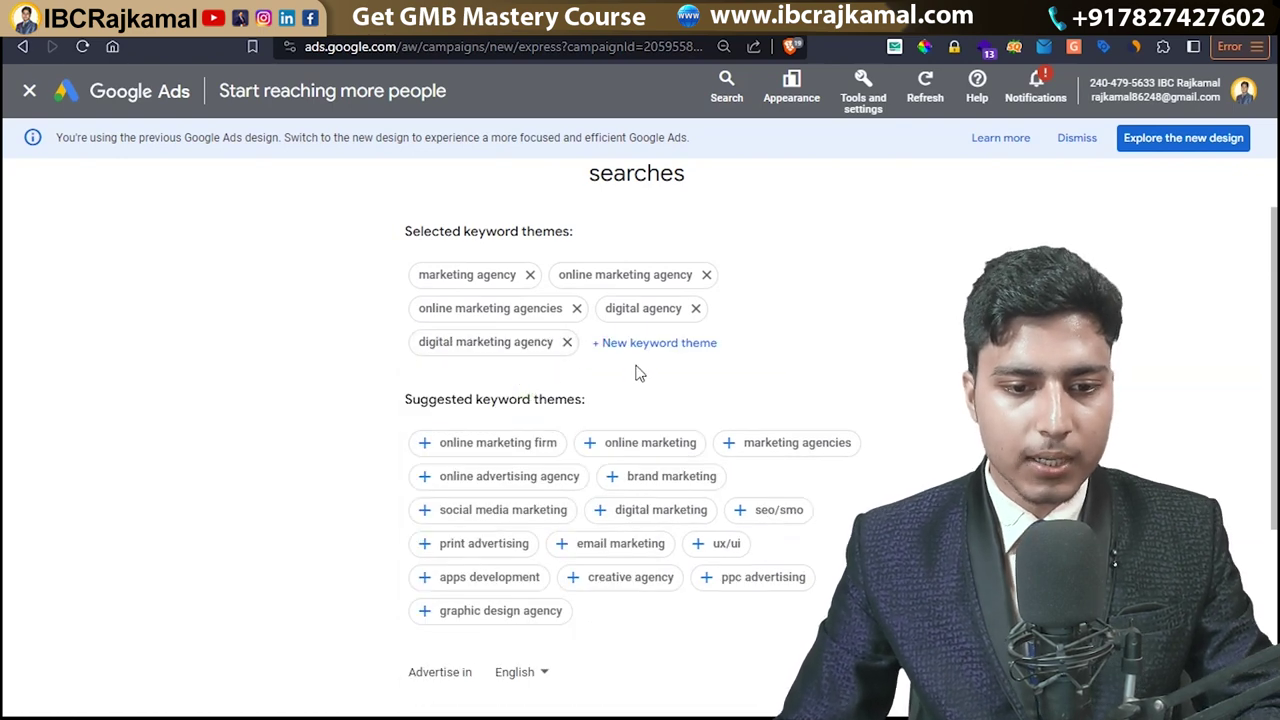
pyautogui.scroll(-3, 367, 407)
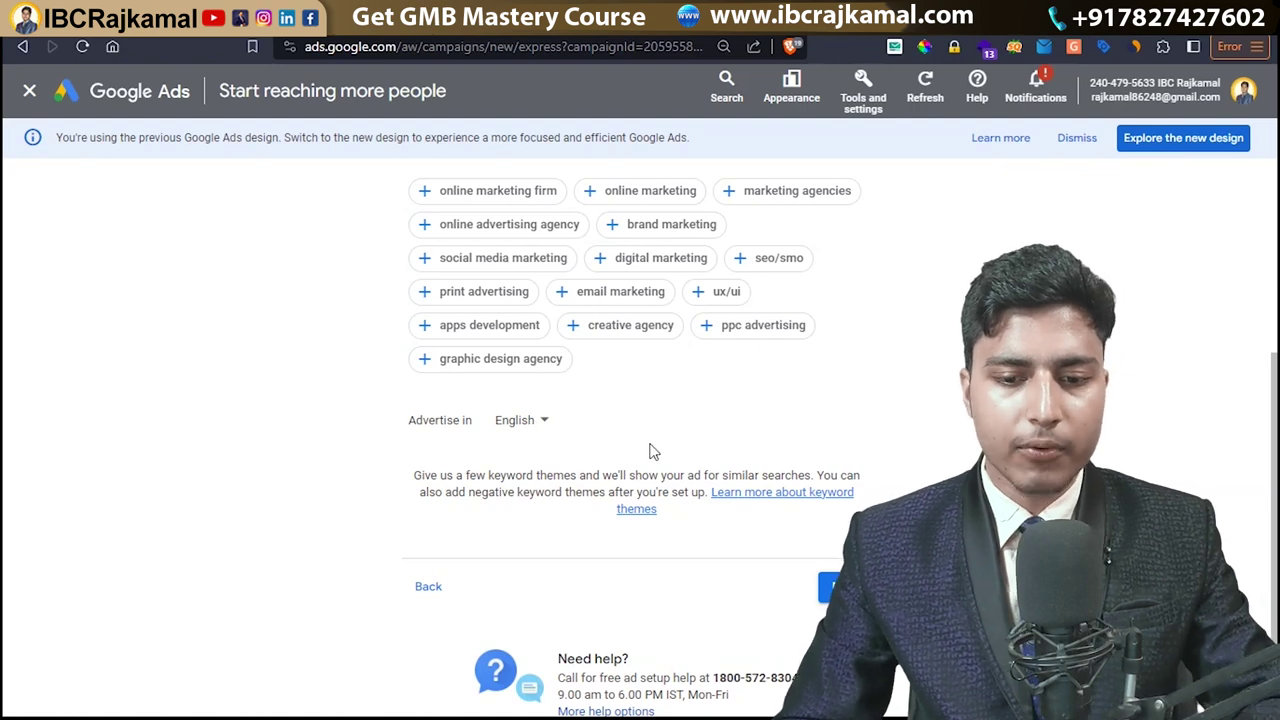
pyautogui.click(844, 584)
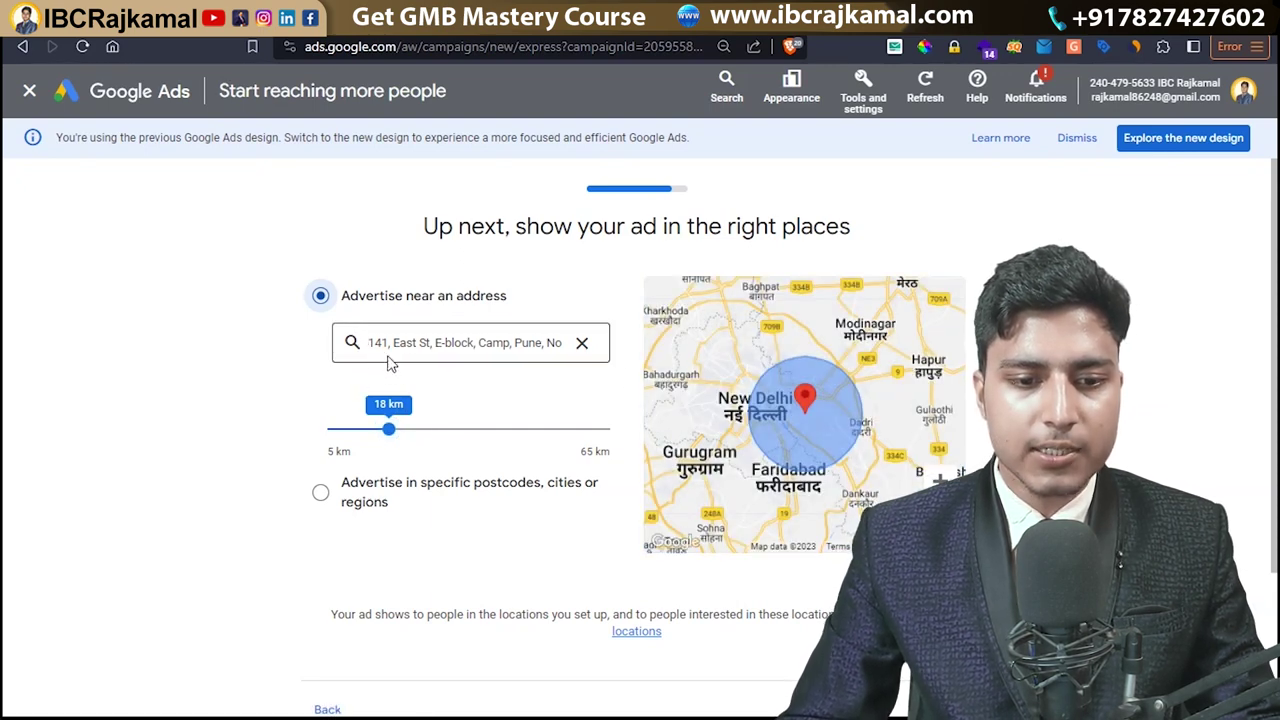
# Try reducing the advertising radius around the business address to 10 km.
pyautogui.moveTo(377, 438); pyautogui.dragTo(362, 438)
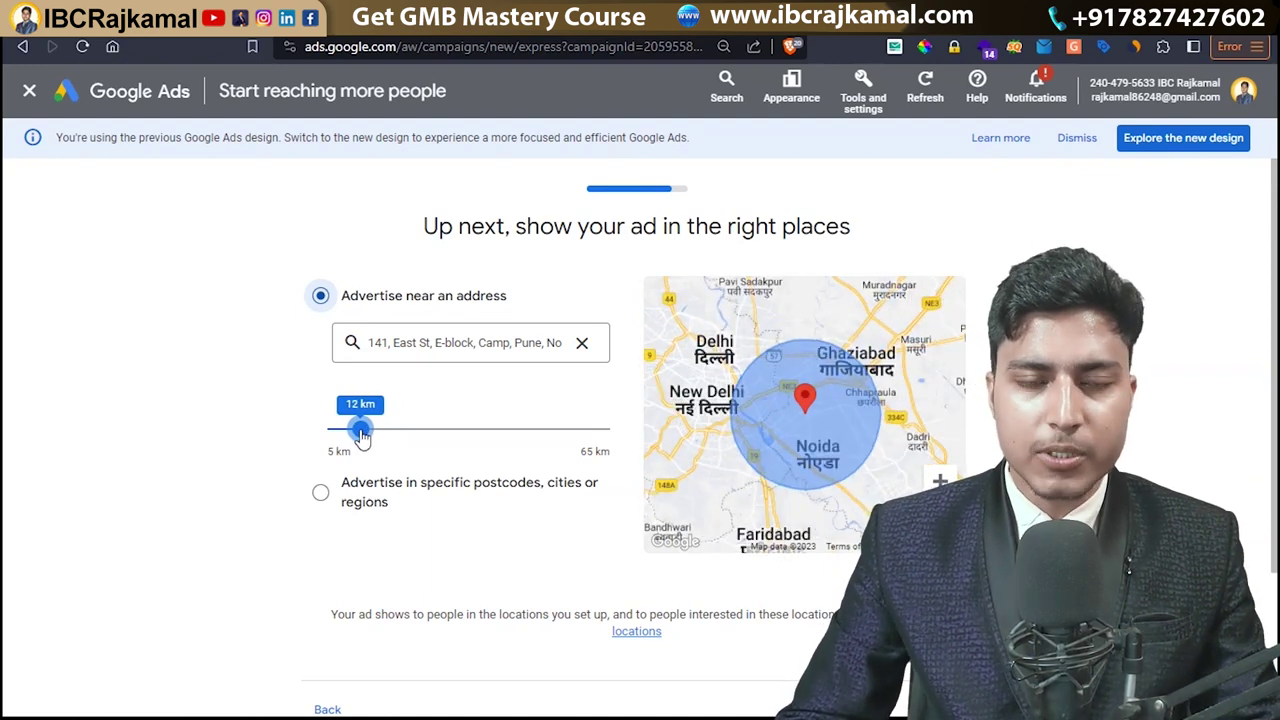
pyautogui.moveTo(362, 438); pyautogui.dragTo(358, 438)
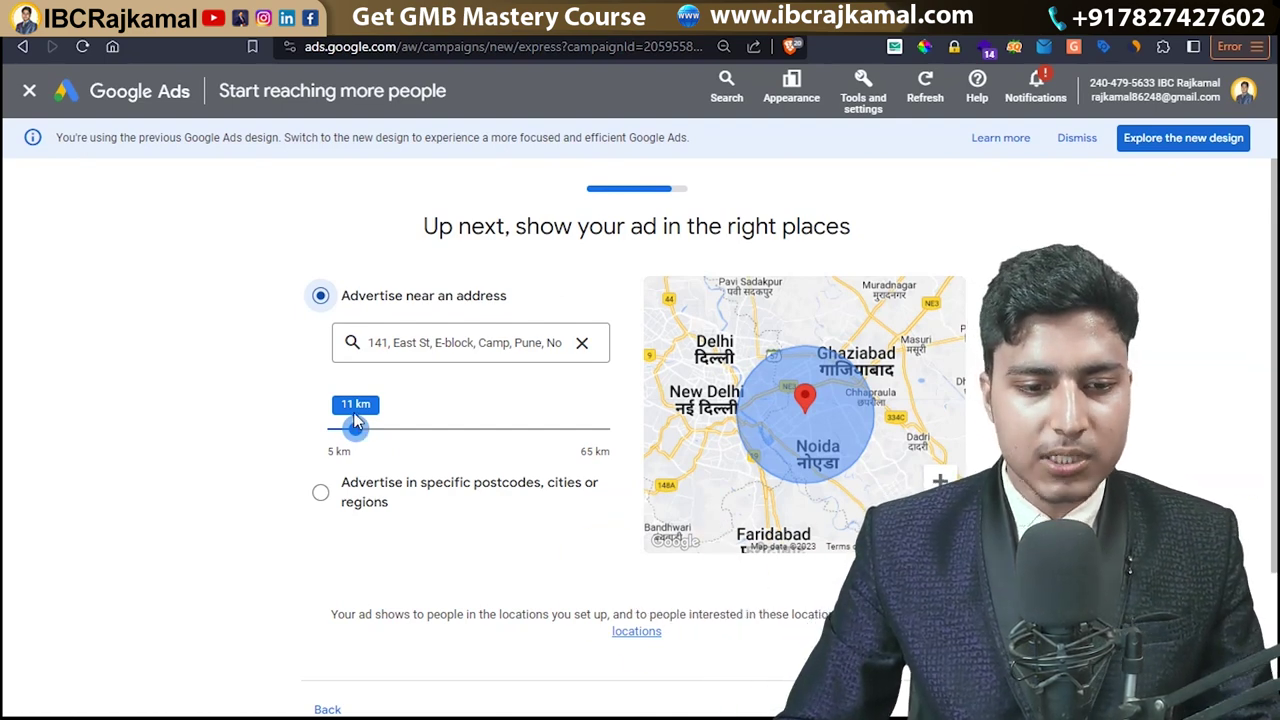
pyautogui.moveTo(363, 440); pyautogui.dragTo(350, 440)
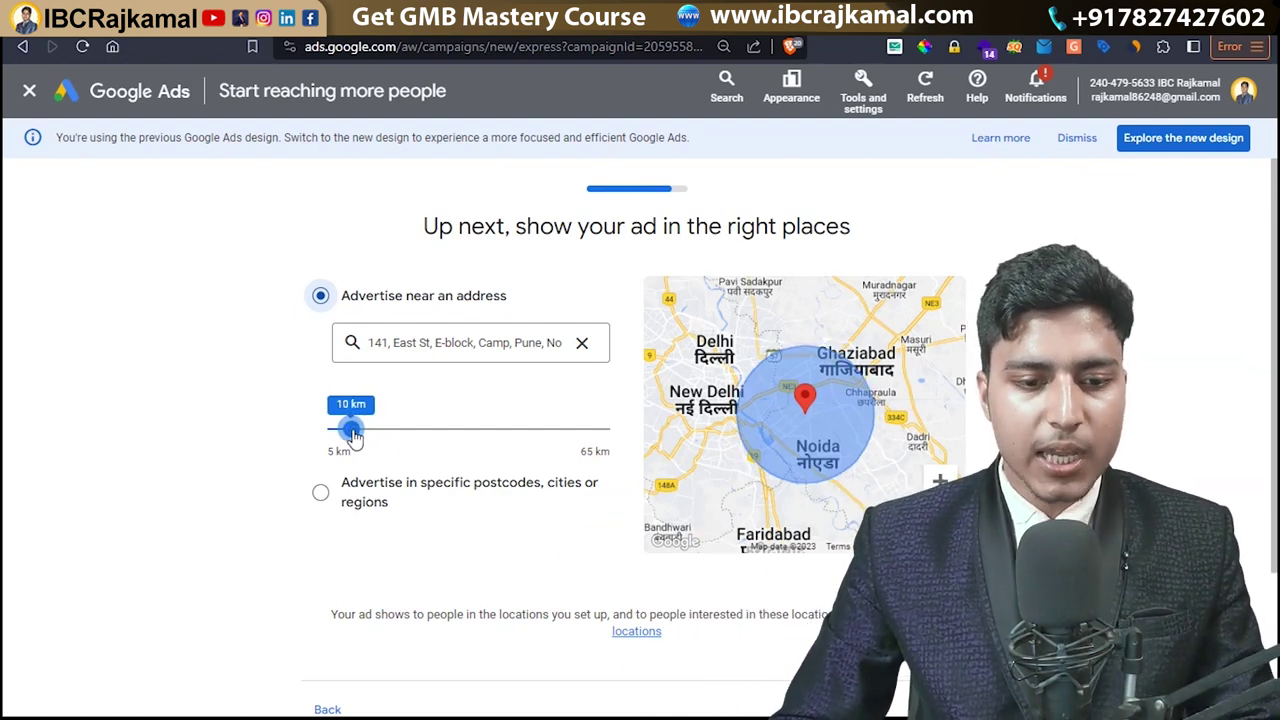
# Advertise in specific postcodes, cities or regions, add the postcode 201301, Uttar Pradesh, India, and continue to the budget.
pyautogui.click(320, 494)
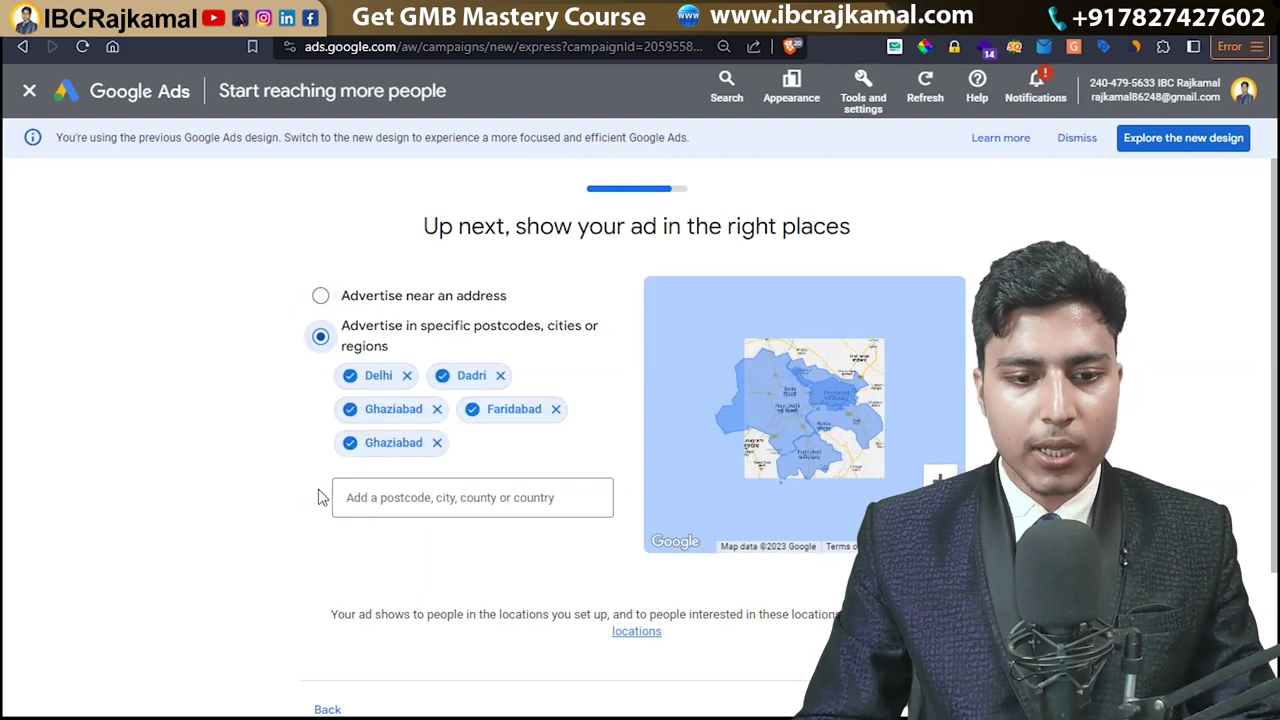
pyautogui.click(524, 498)
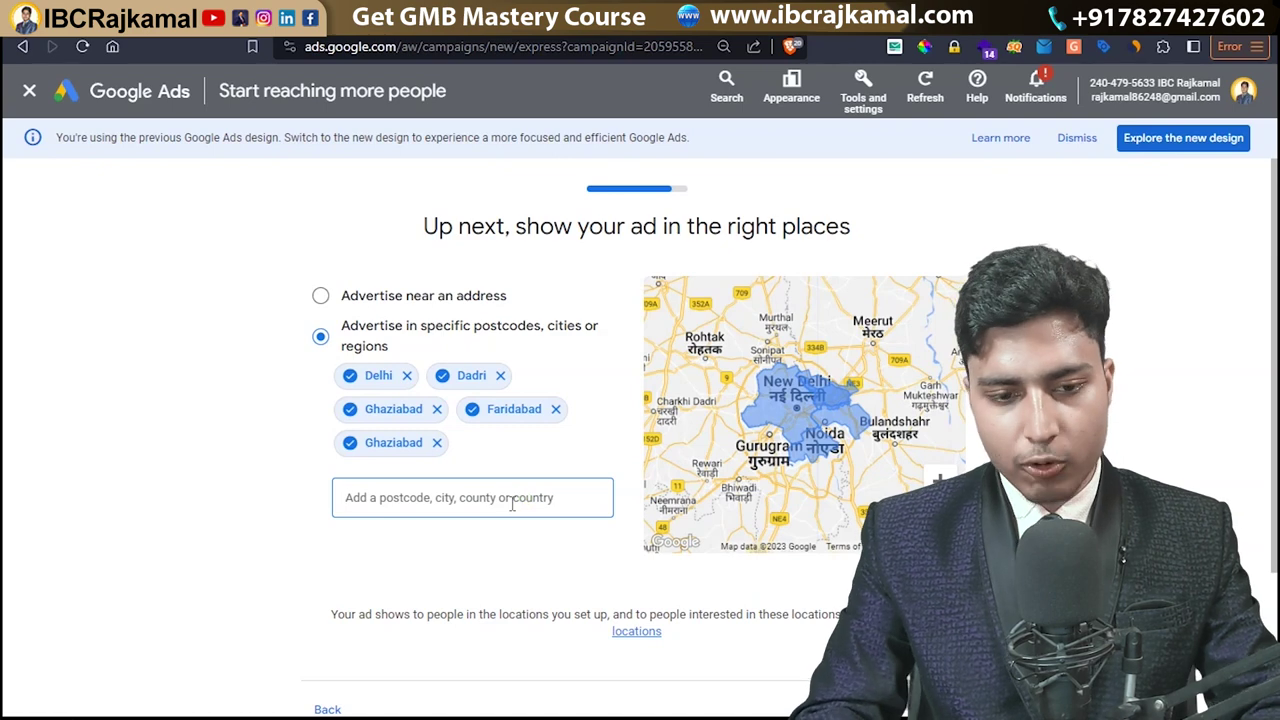
pyautogui.write('201301')
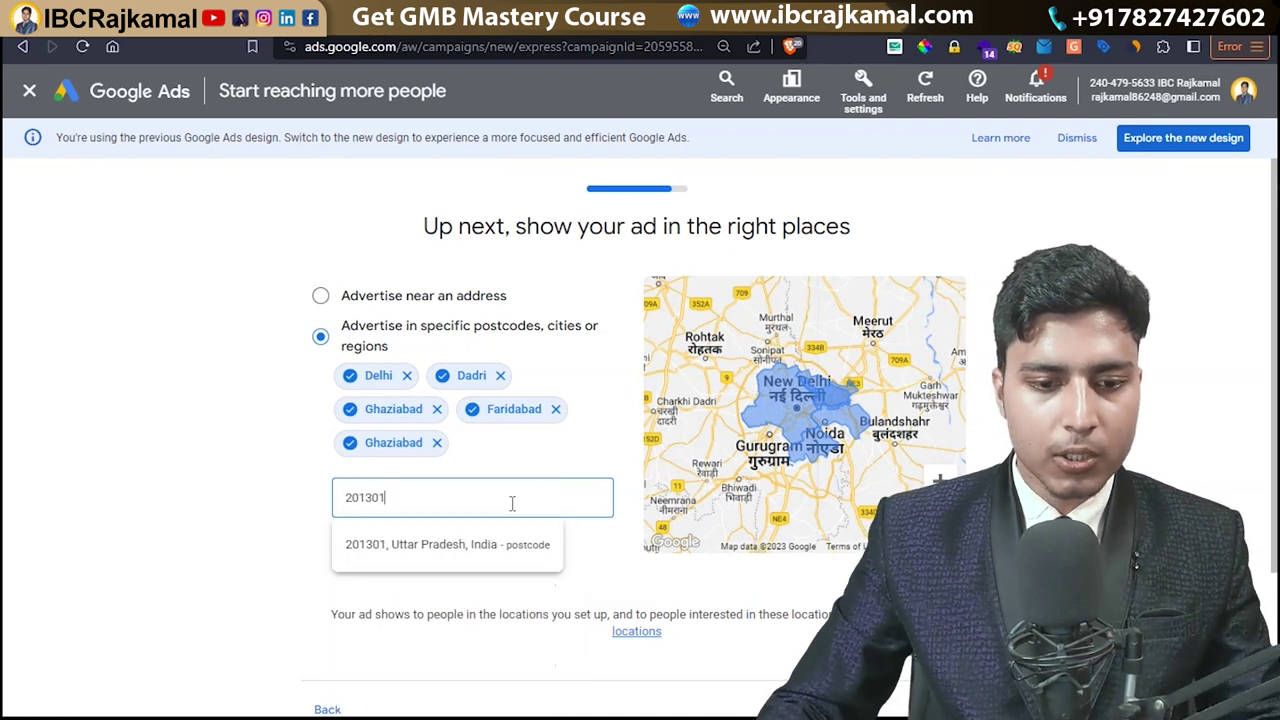
pyautogui.click(462, 541)
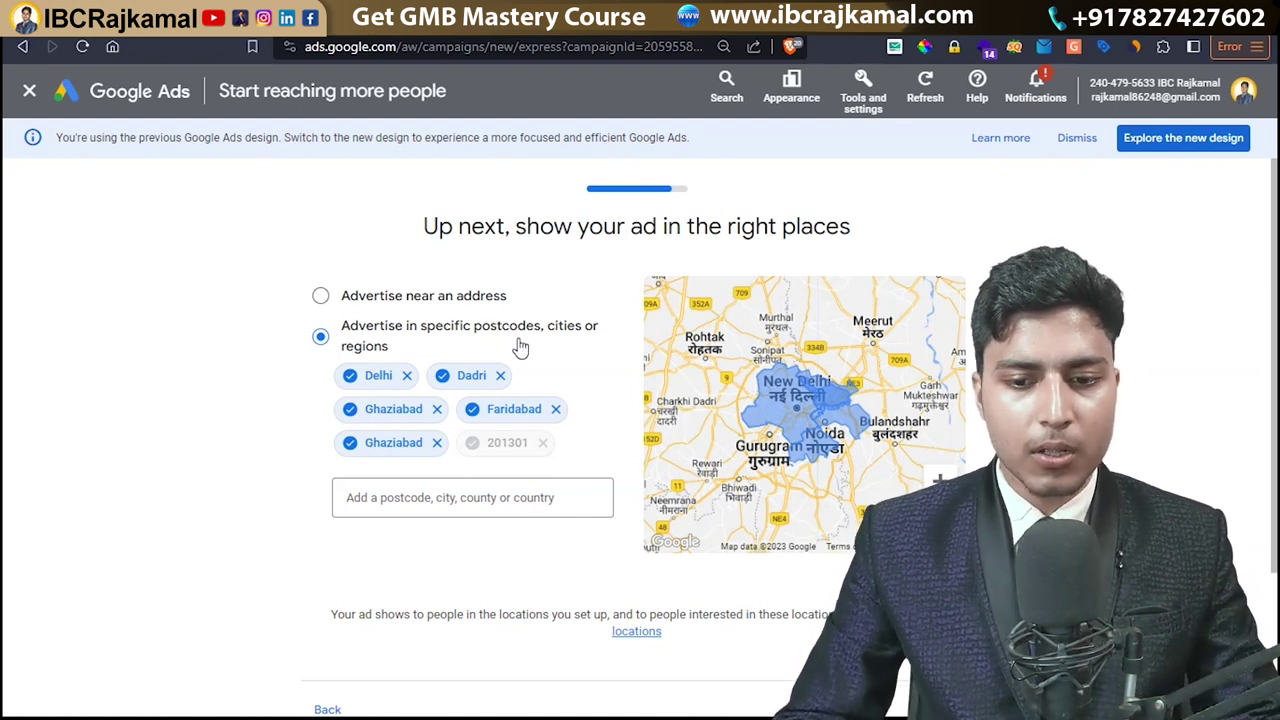
pyautogui.scroll(-2, 520, 350)
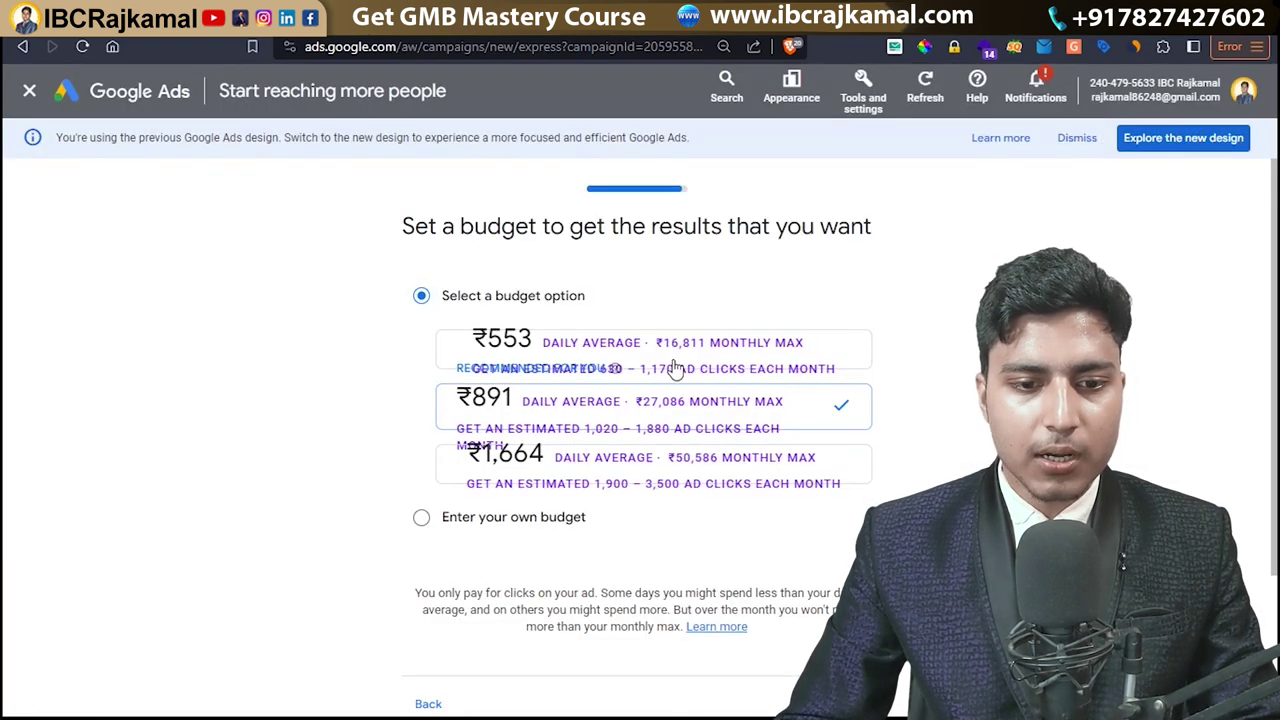
# Choose to enter a custom campaign budget and set the daily average to ₹500.
pyautogui.scroll(-2, 645, 350)
pyautogui.click(421, 349)
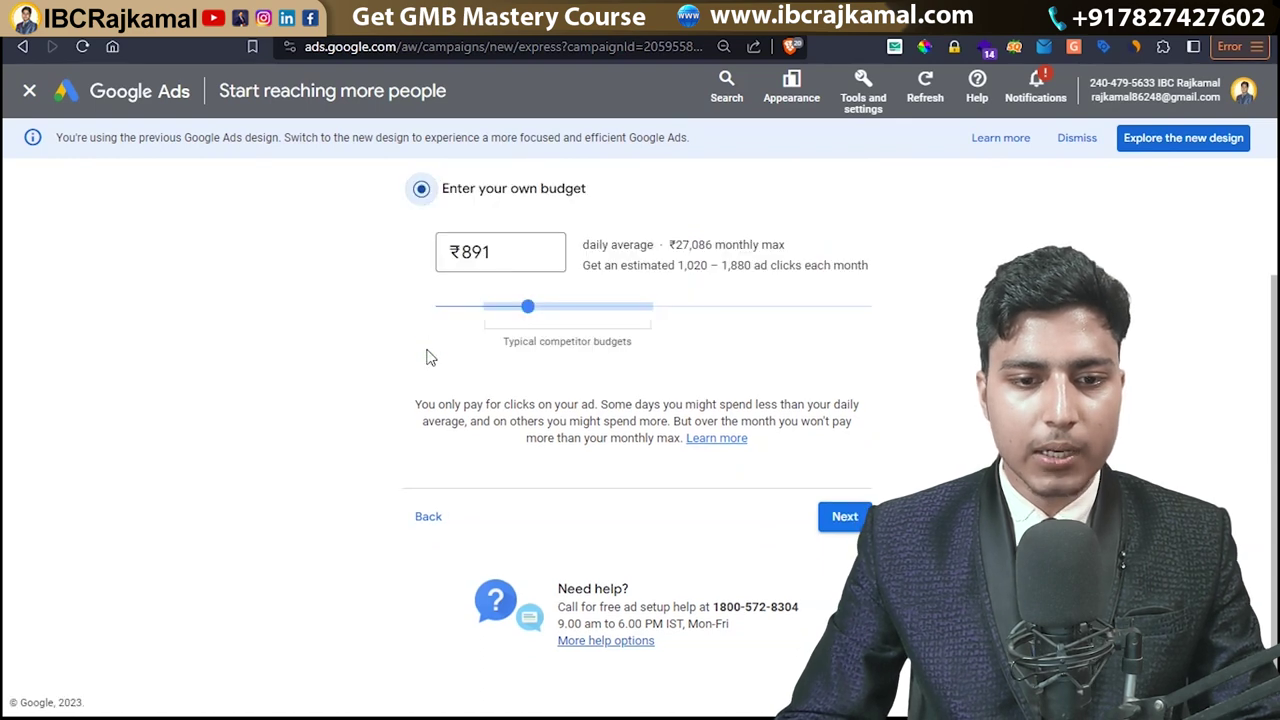
pyautogui.scroll(1, 500, 330)
pyautogui.moveTo(490, 334); pyautogui.dragTo(440, 341)
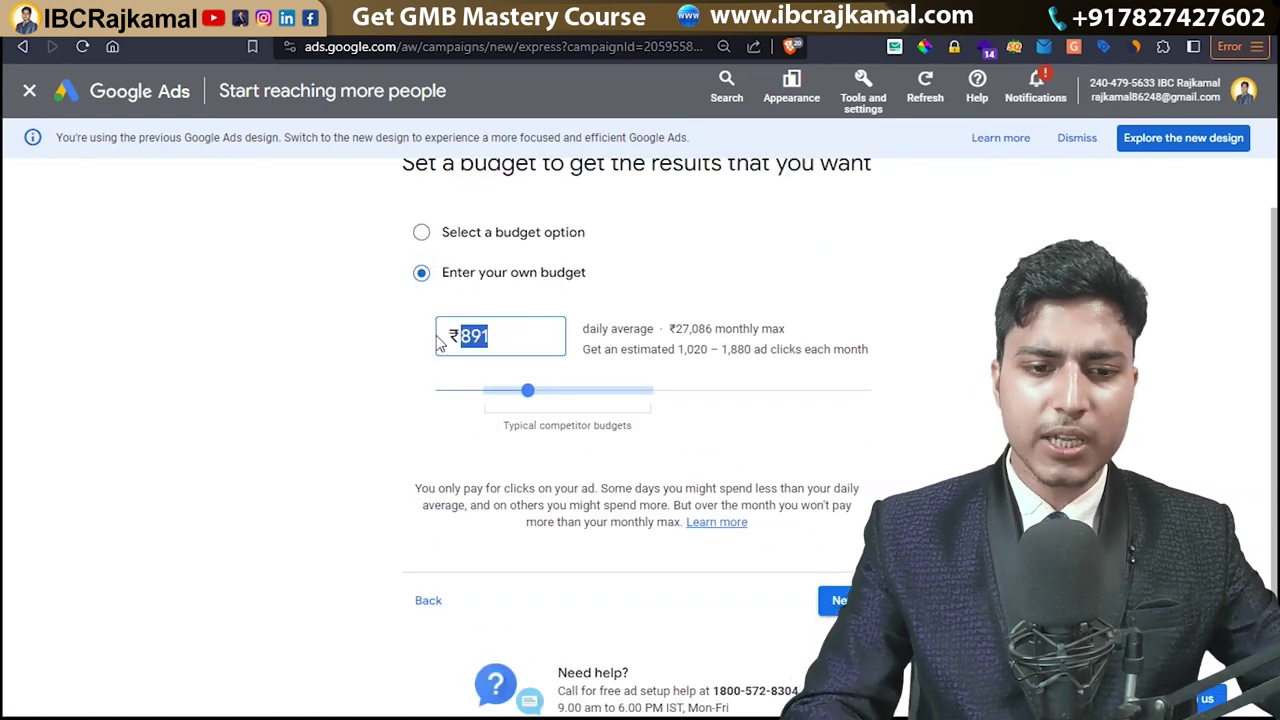
pyautogui.write('50')
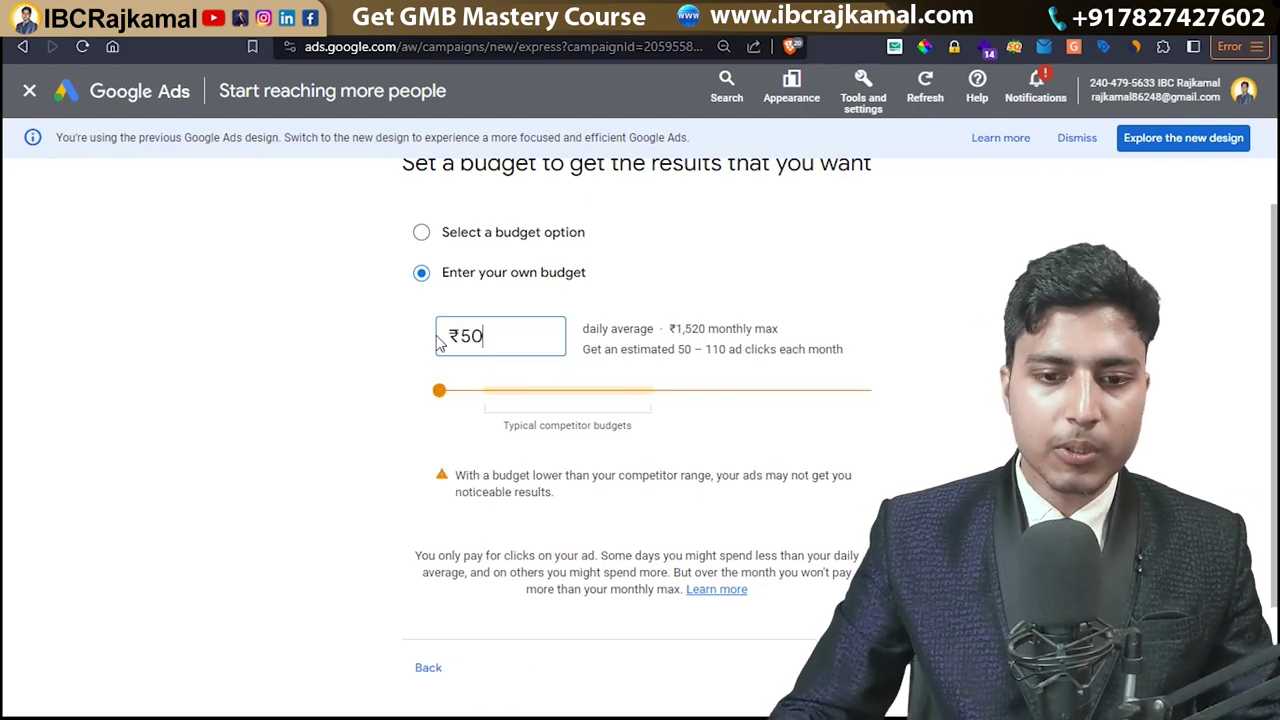
pyautogui.write('0')
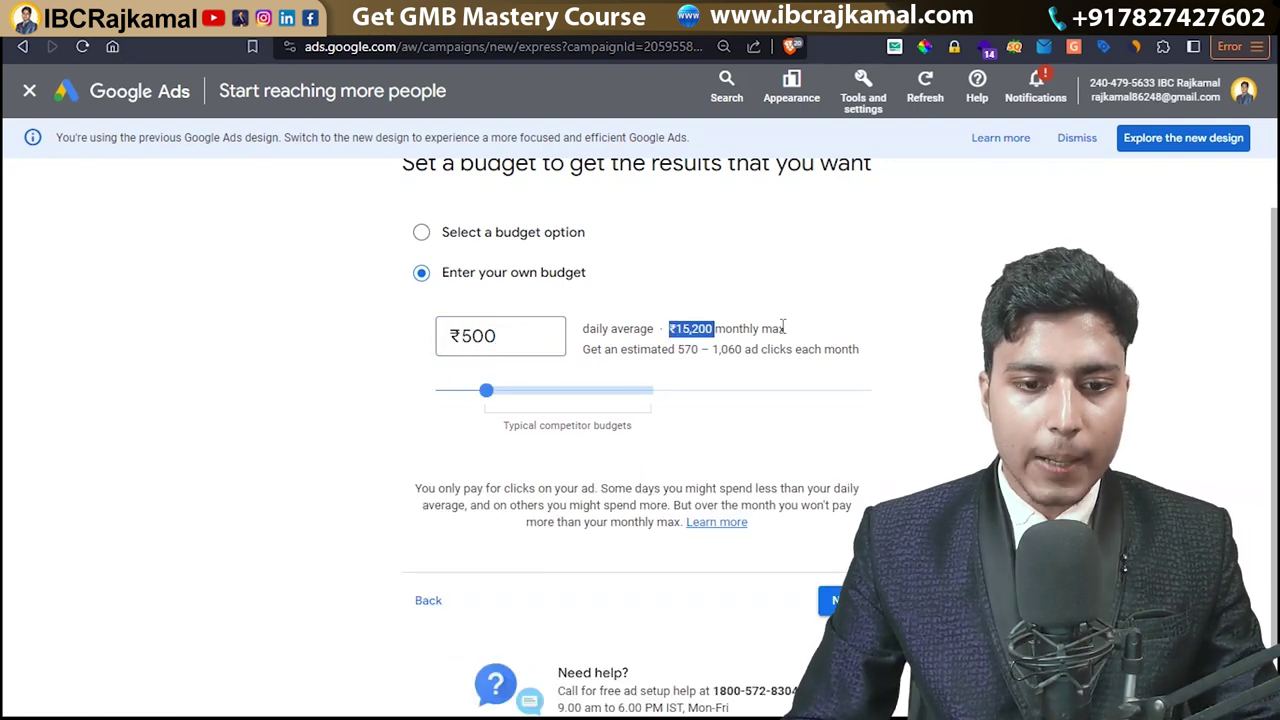
pyautogui.moveTo(495, 338); pyautogui.dragTo(457, 336)
pyautogui.click(505, 337)
pyautogui.press('BackSpace')
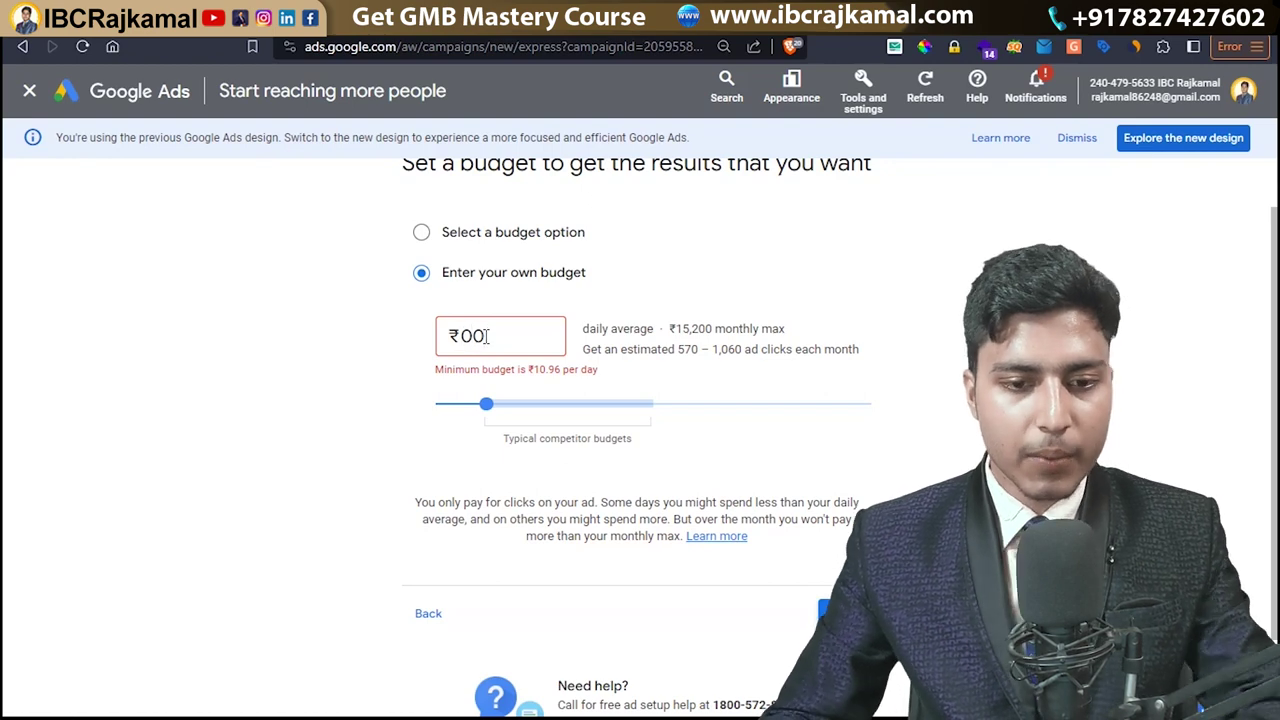
pyautogui.press('Home')
pyautogui.write('5')
pyautogui.click(665, 313)
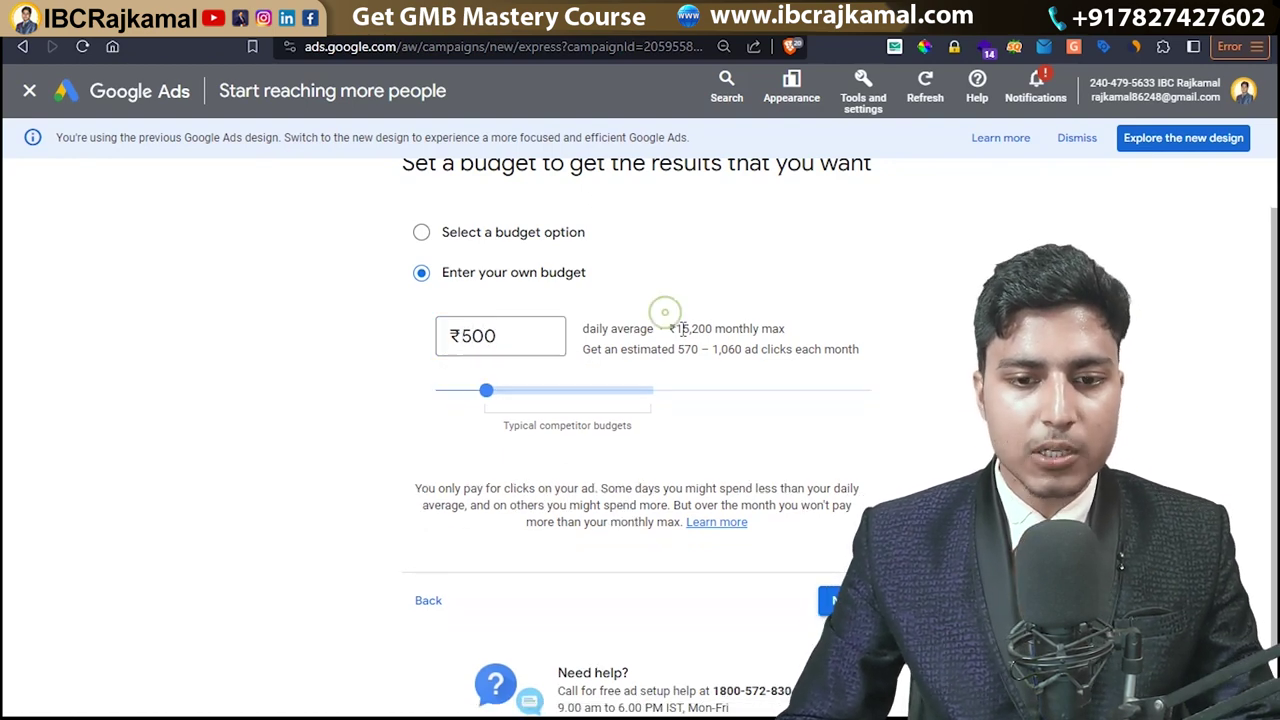
pyautogui.moveTo(670, 329); pyautogui.dragTo(714, 328)
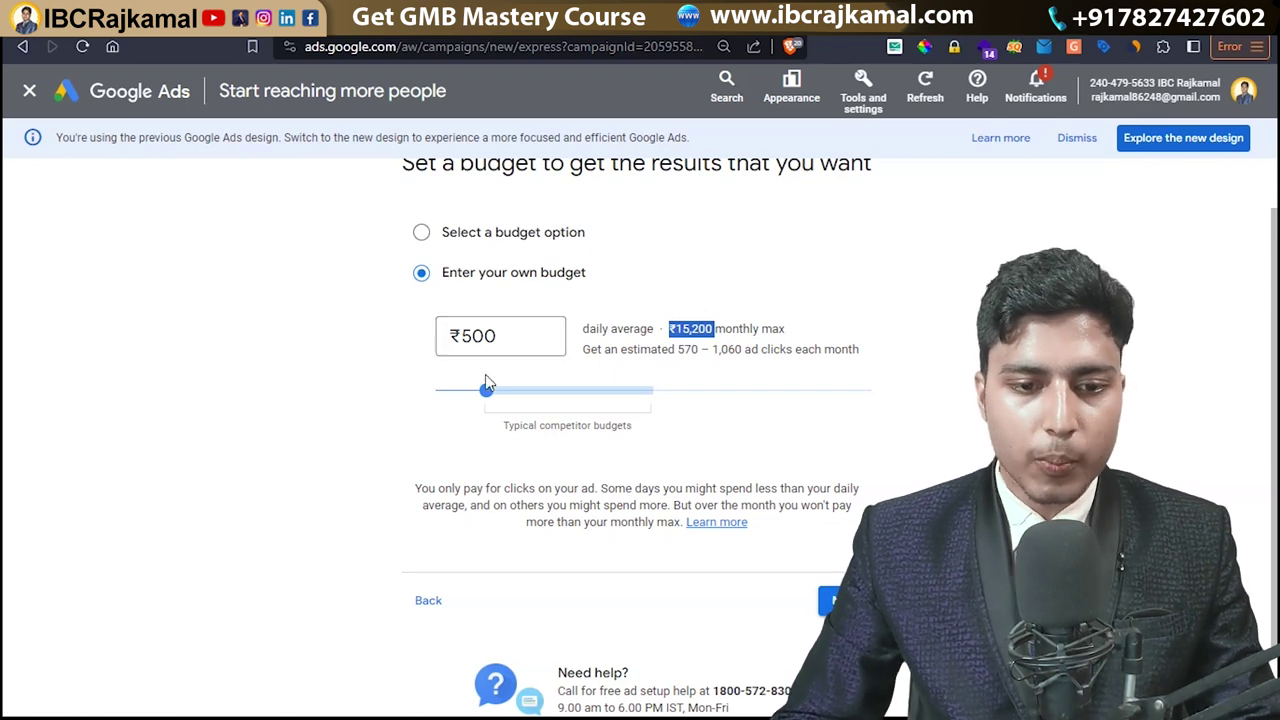
# Continue to the campaign review, go through its settings down to the budget, and submit the campaign.
pyautogui.click(836, 600)
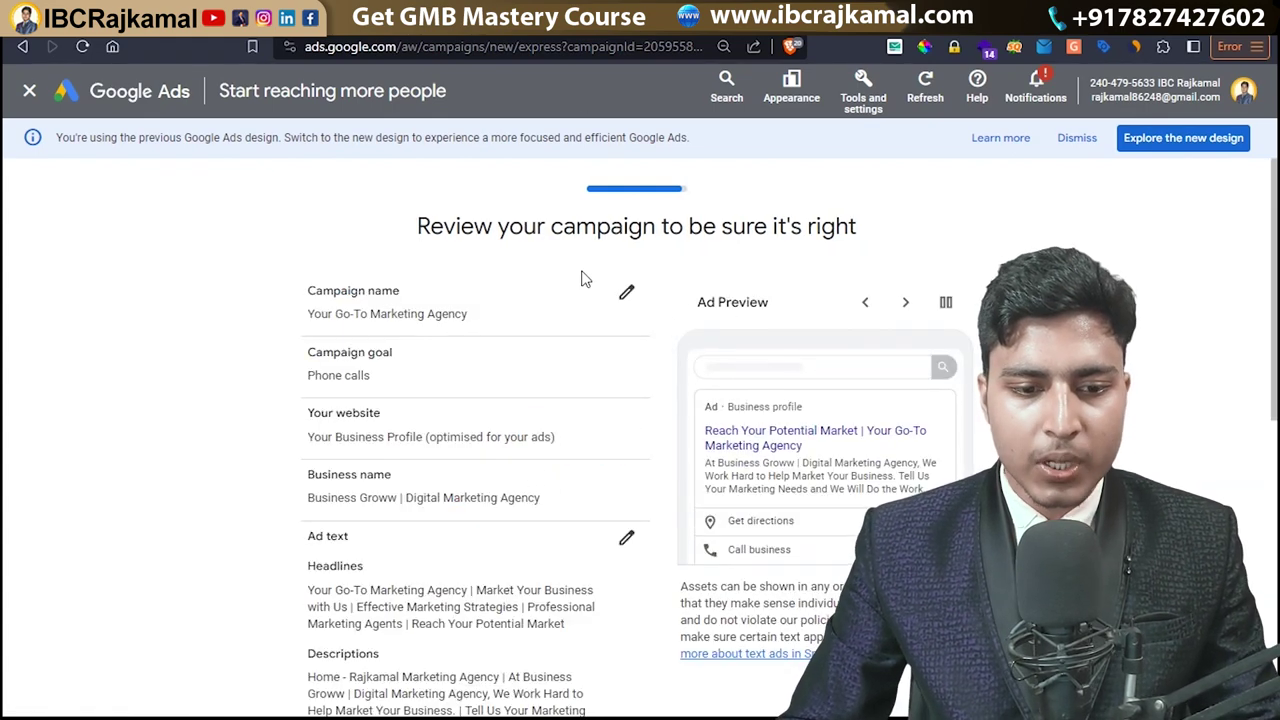
pyautogui.scroll(-6, 700, 400)
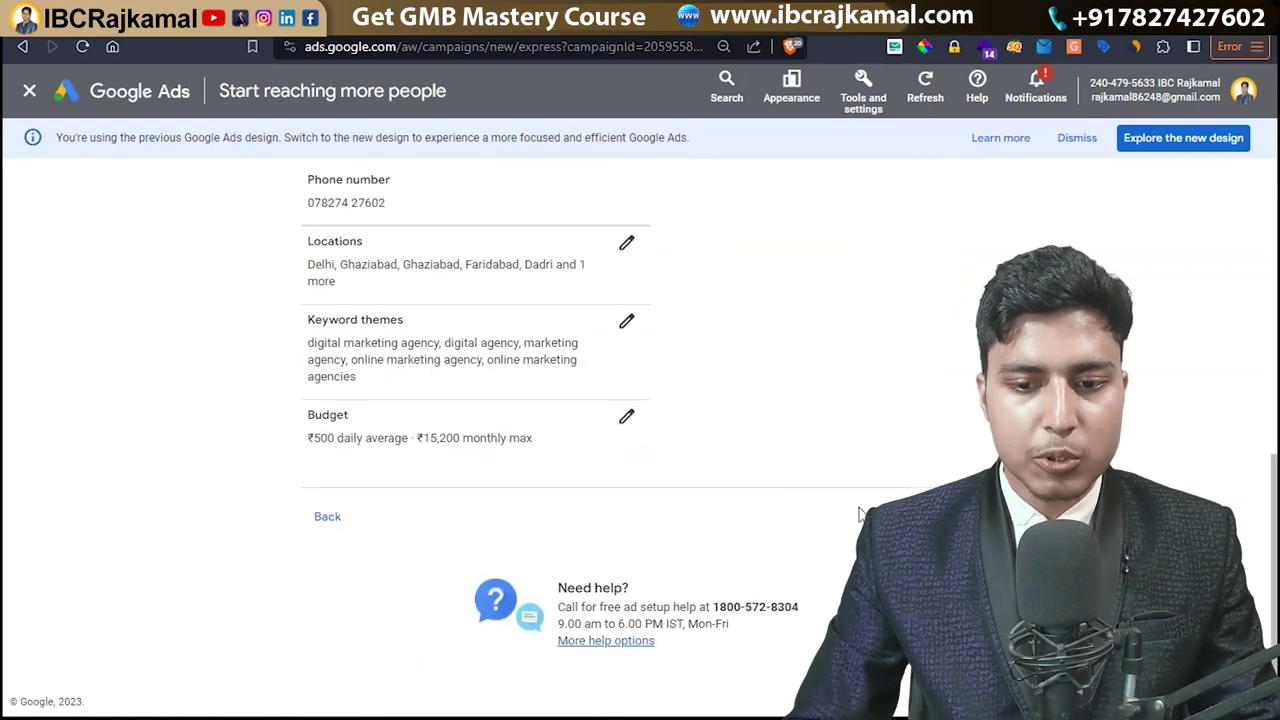
pyautogui.click(842, 506)
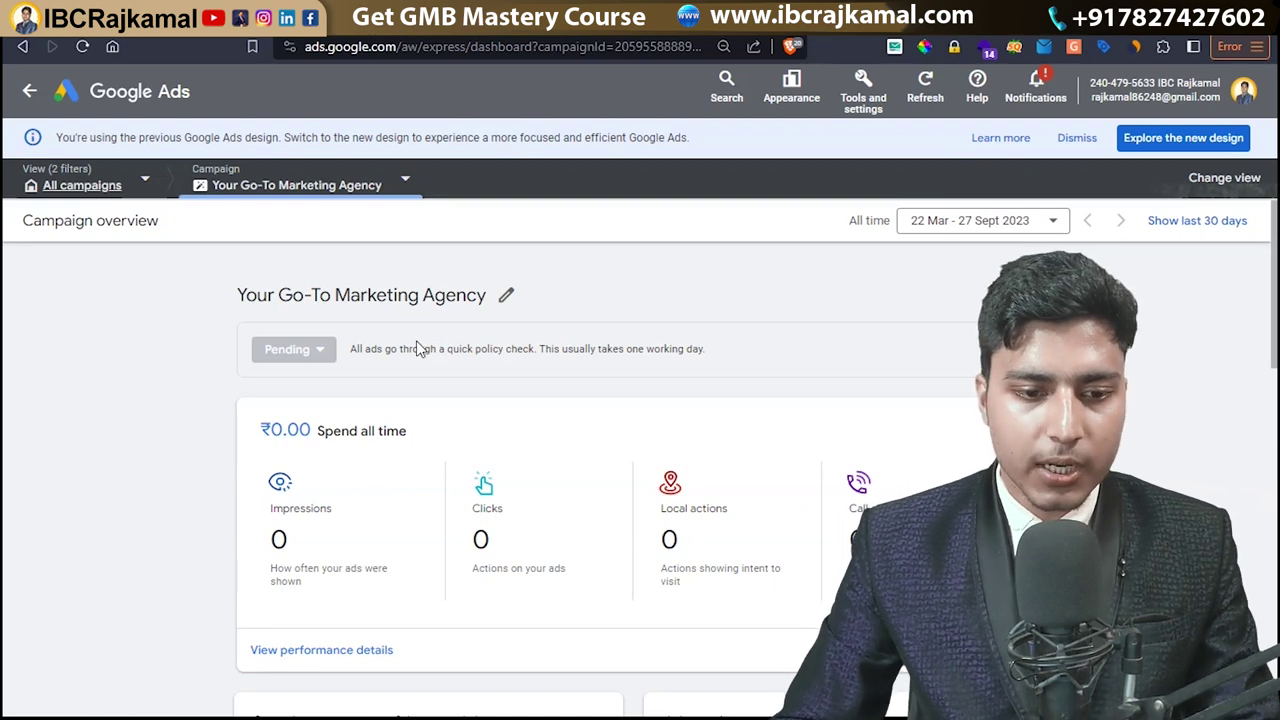
# Examine the new campaign's total spend and the performance details for clicks, local actions and call clicks.
pyautogui.scroll(-1, 390, 392)
pyautogui.scroll(-1, 390, 392)
pyautogui.scroll(2, 364, 359)
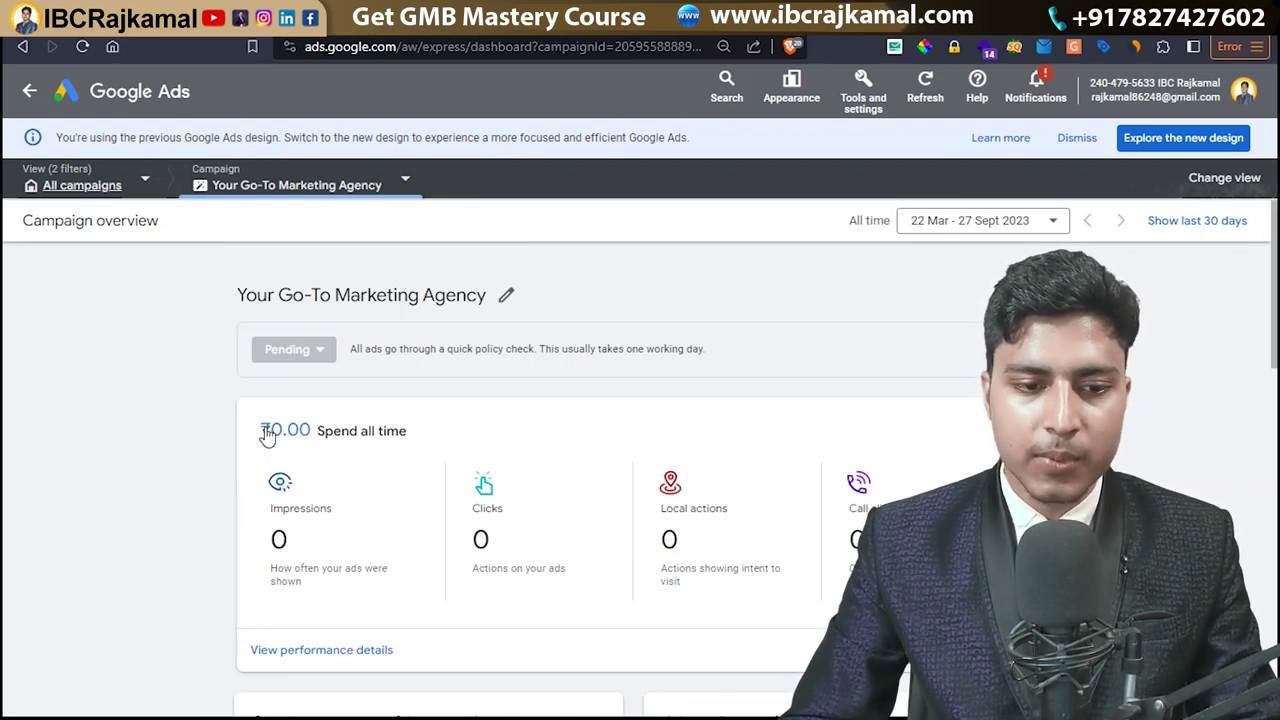
pyautogui.moveTo(310, 429); pyautogui.dragTo(255, 444)
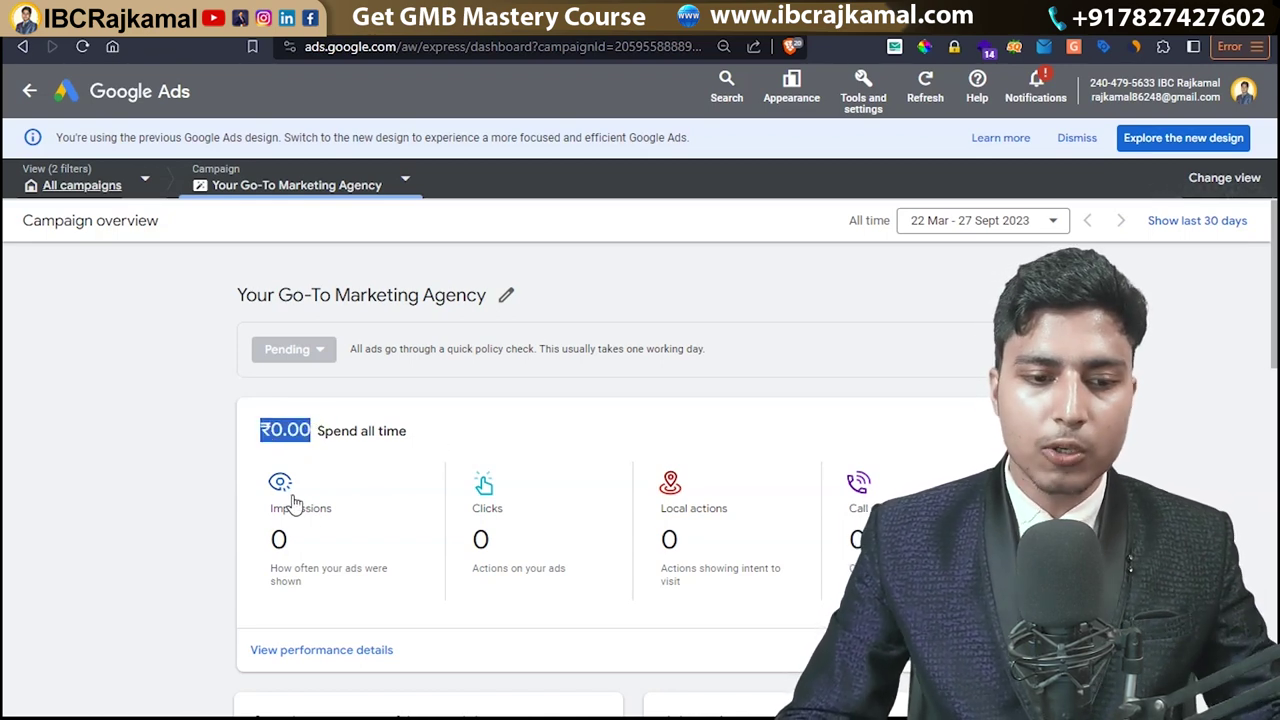
pyautogui.click(494, 510)
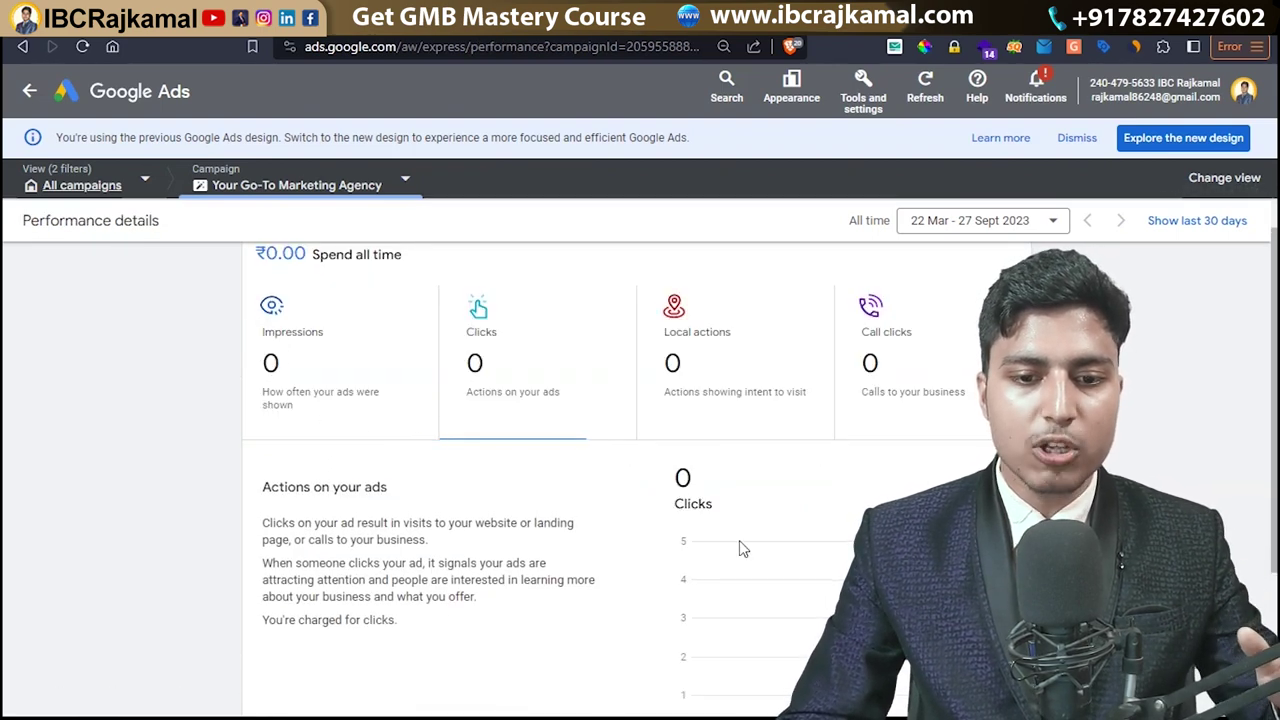
pyautogui.click(708, 378)
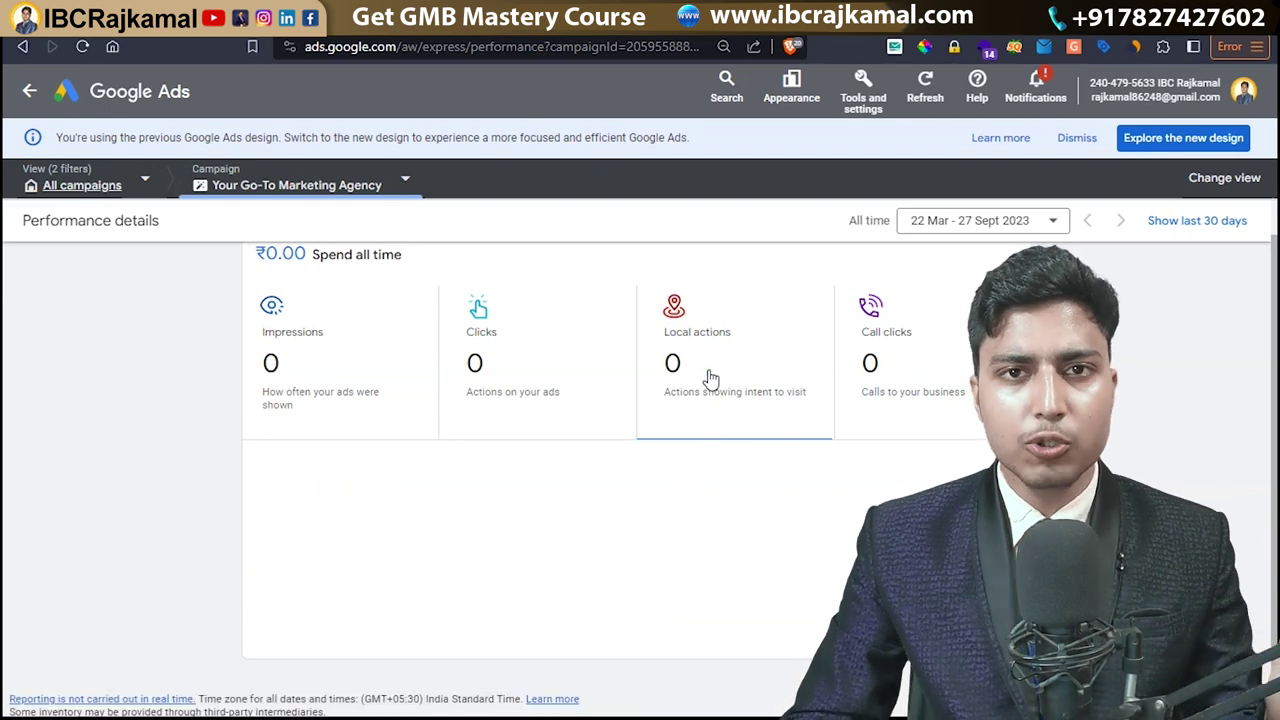
pyautogui.scroll(-1, 646, 430)
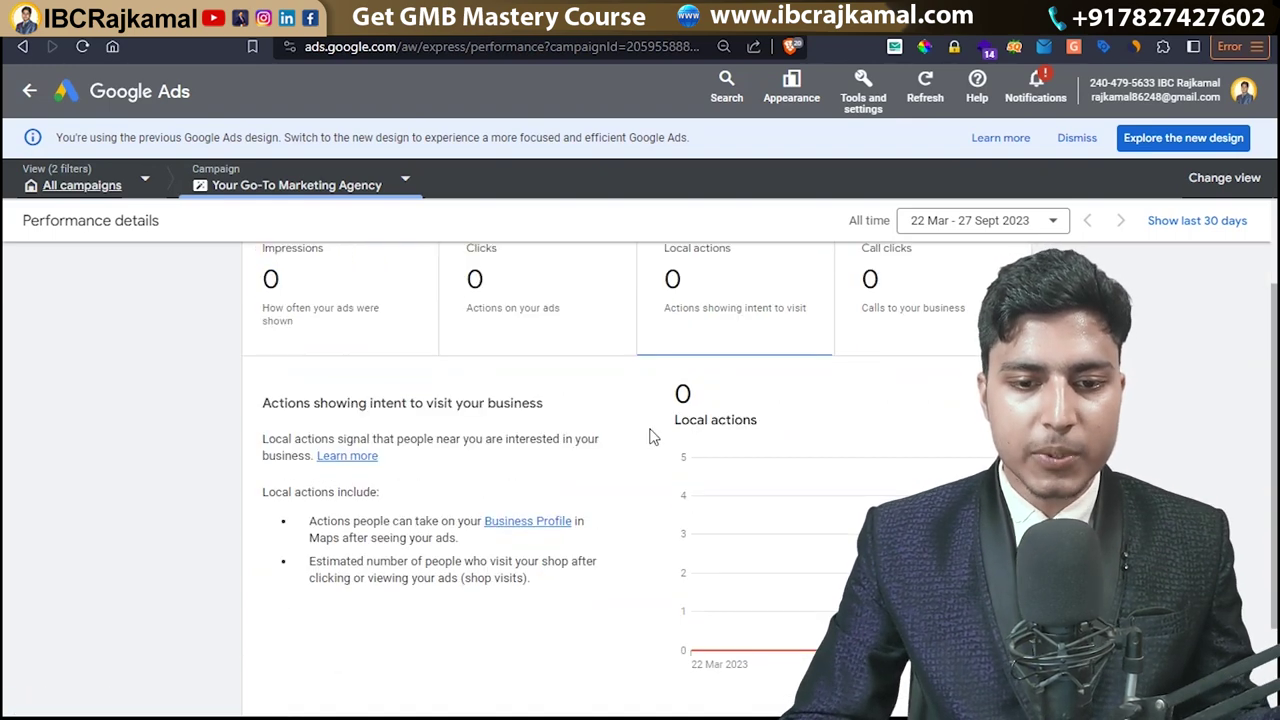
pyautogui.scroll(1, 760, 440)
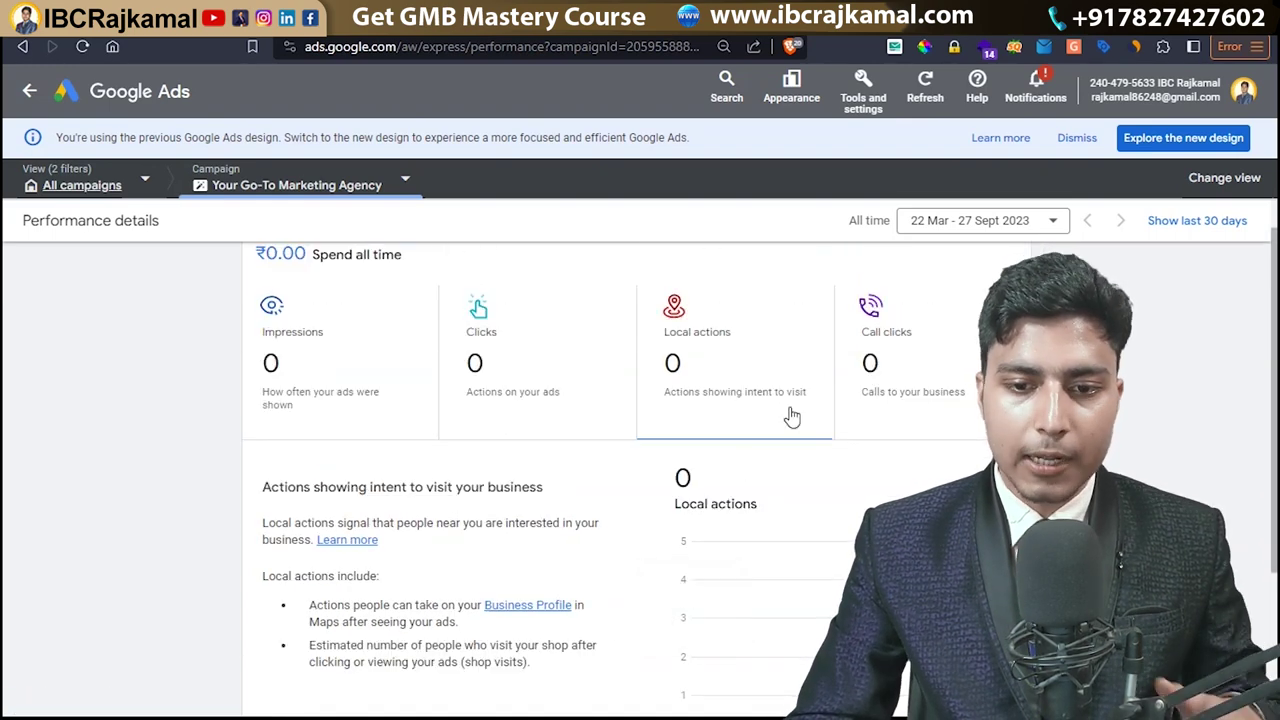
pyautogui.click(878, 340)
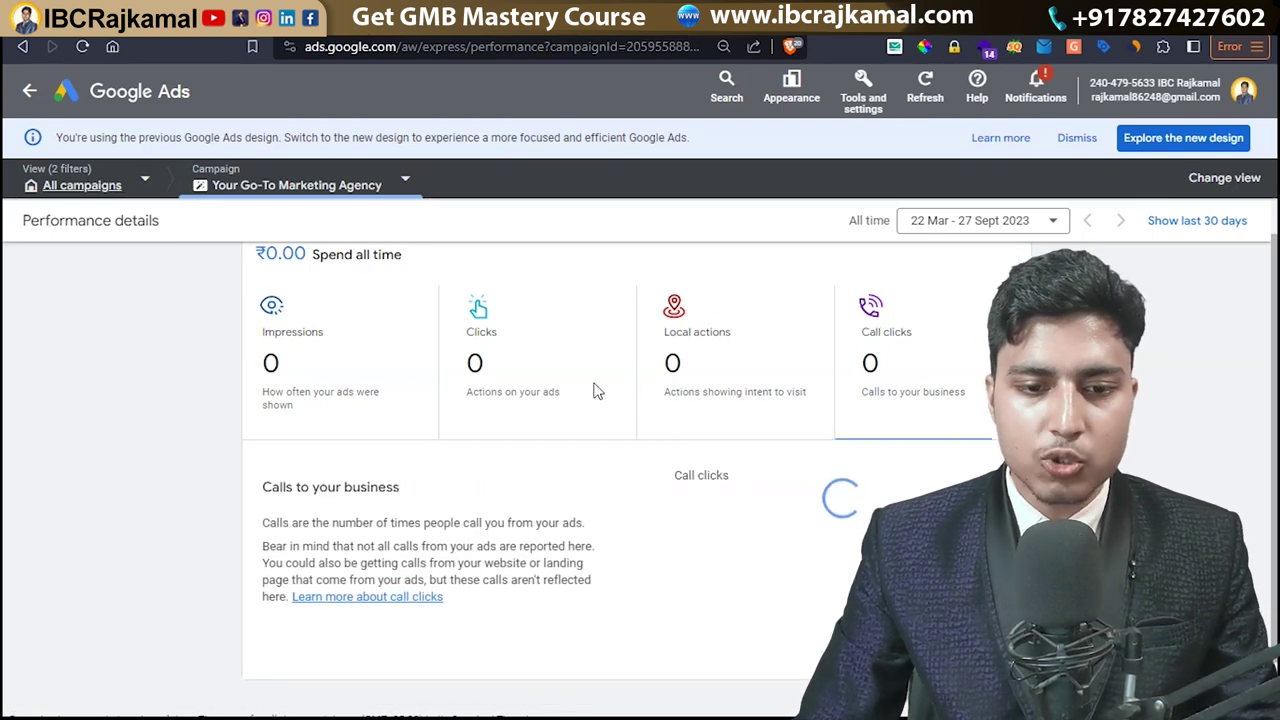
# Return to the campaign list, reopen the "Your Go-To Marketing Agency" campaign and look through its name options and overview cards.
pyautogui.hotkey('alt', 'Left')
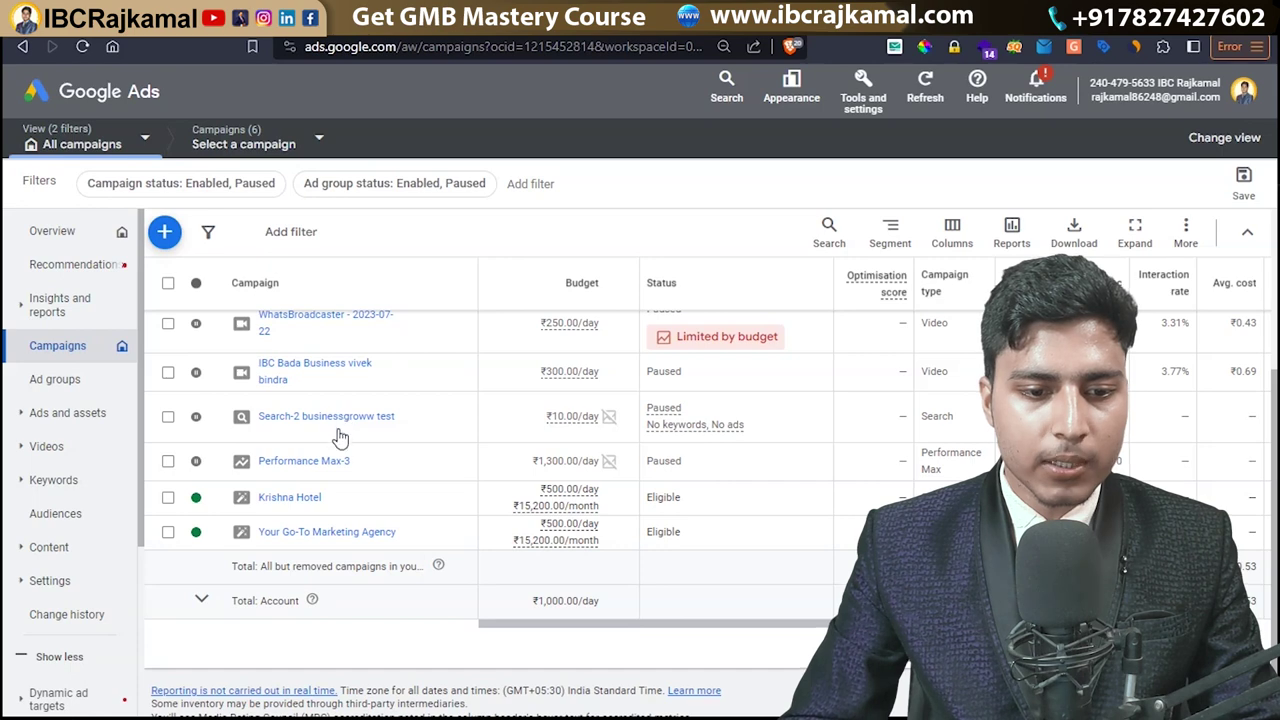
pyautogui.click(312, 533)
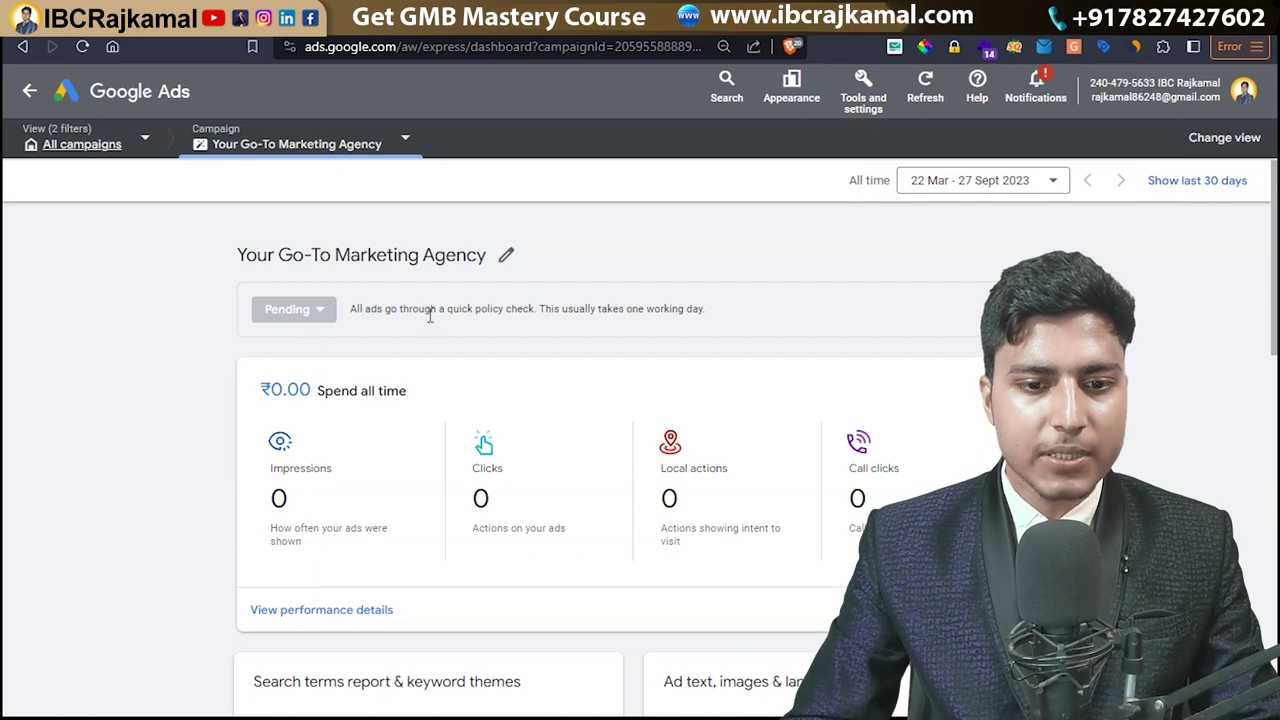
pyautogui.click(506, 256)
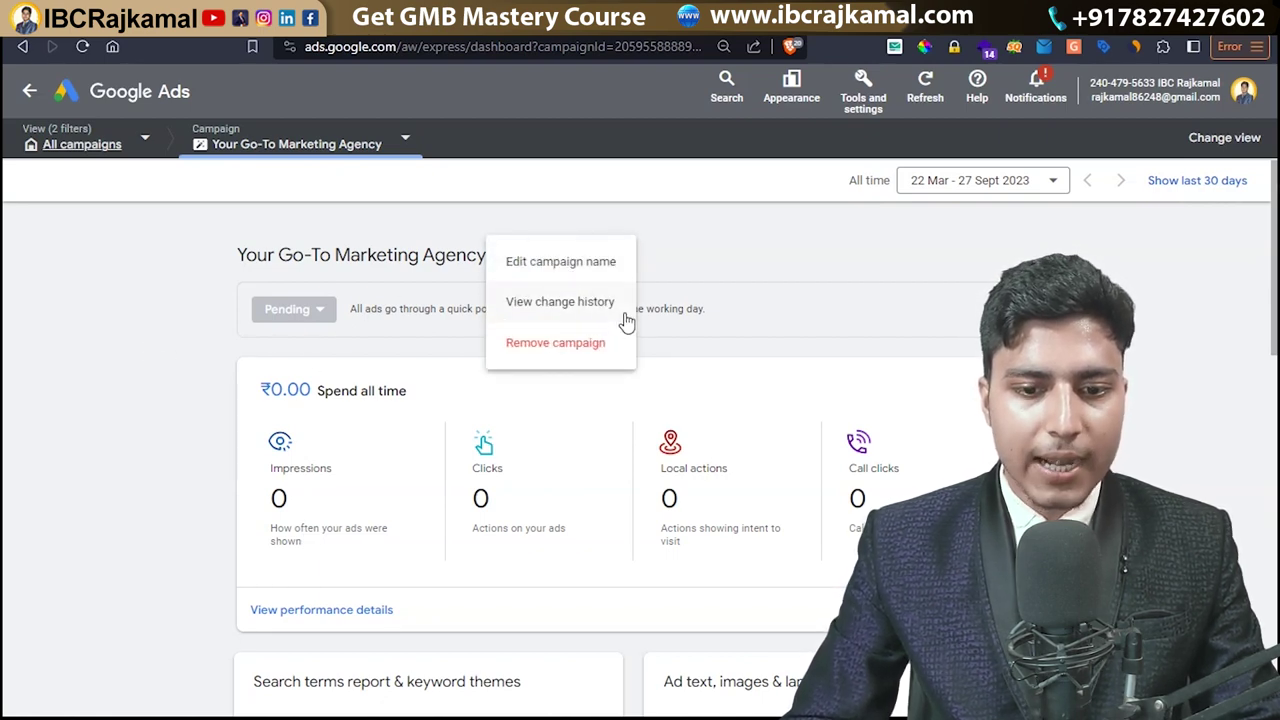
pyautogui.click(764, 286)
pyautogui.scroll(-5, 640, 329)
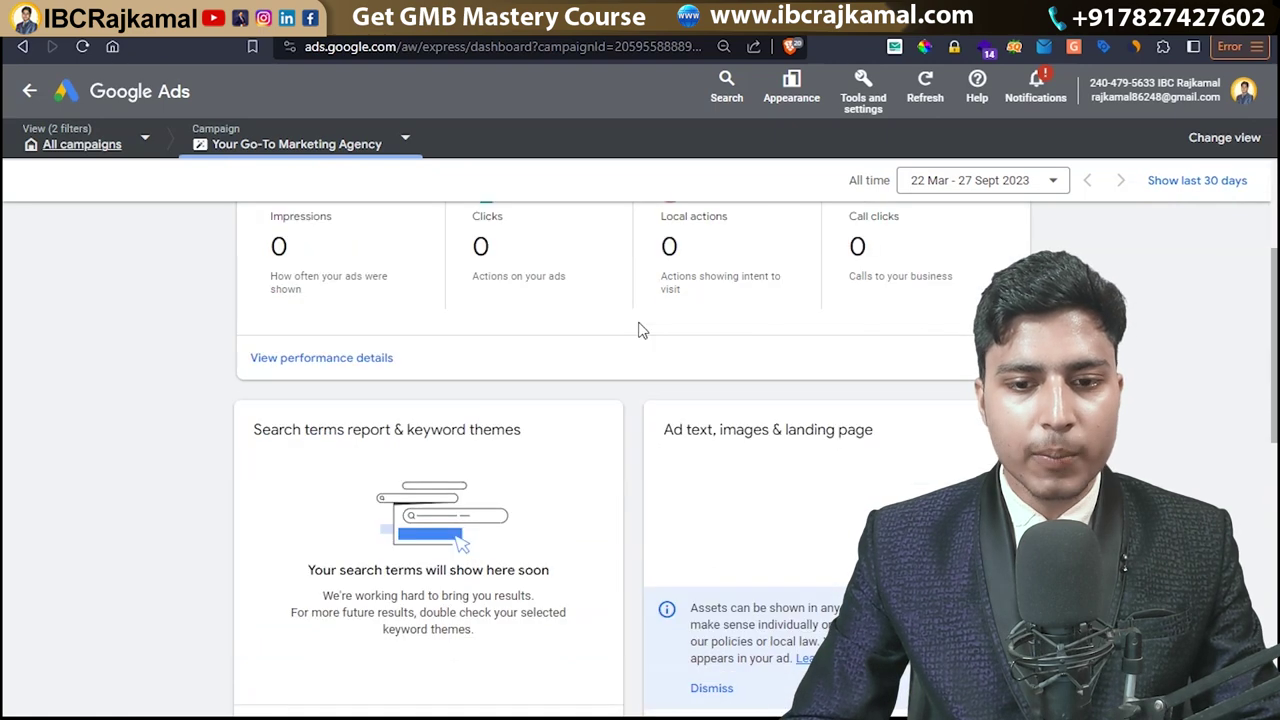
pyautogui.scroll(2, 678, 455)
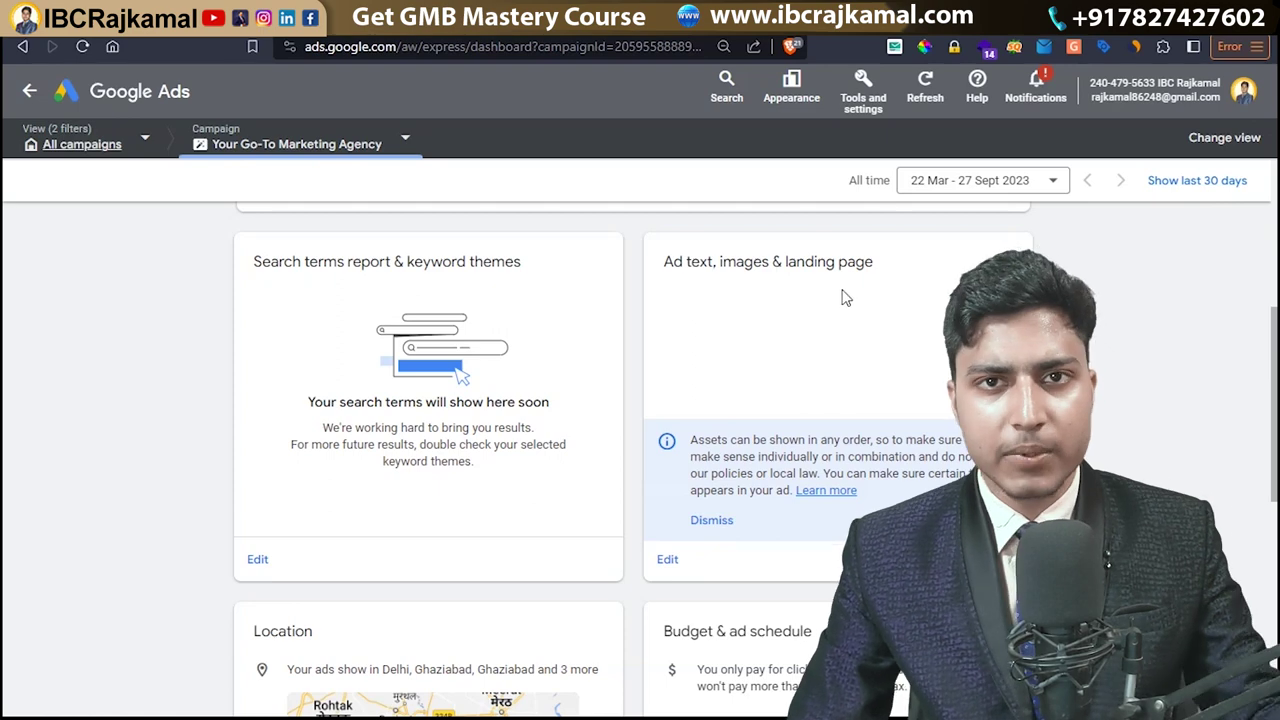
# Open the campaign's ad text, images and landing page settings for editing and review its ad text, images and business info.
pyautogui.click(668, 562)
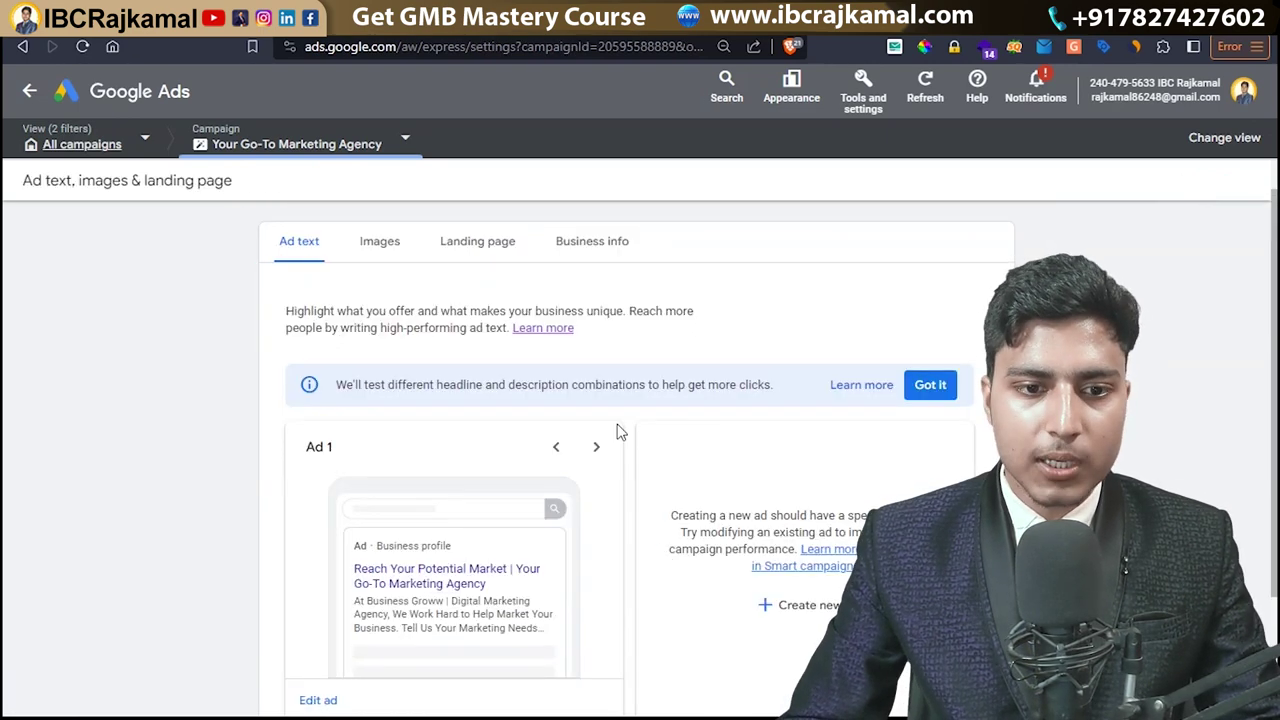
pyautogui.scroll(-2, 366, 342)
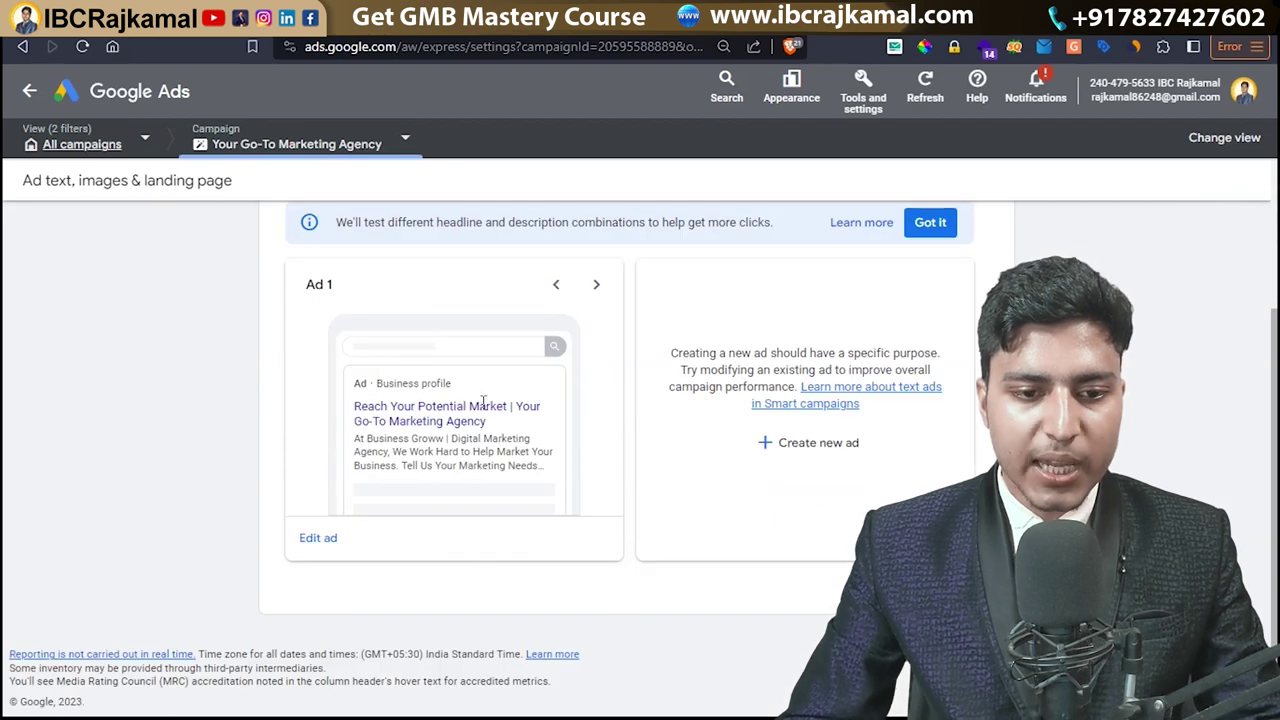
pyautogui.scroll(2, 420, 413)
pyautogui.click(380, 283)
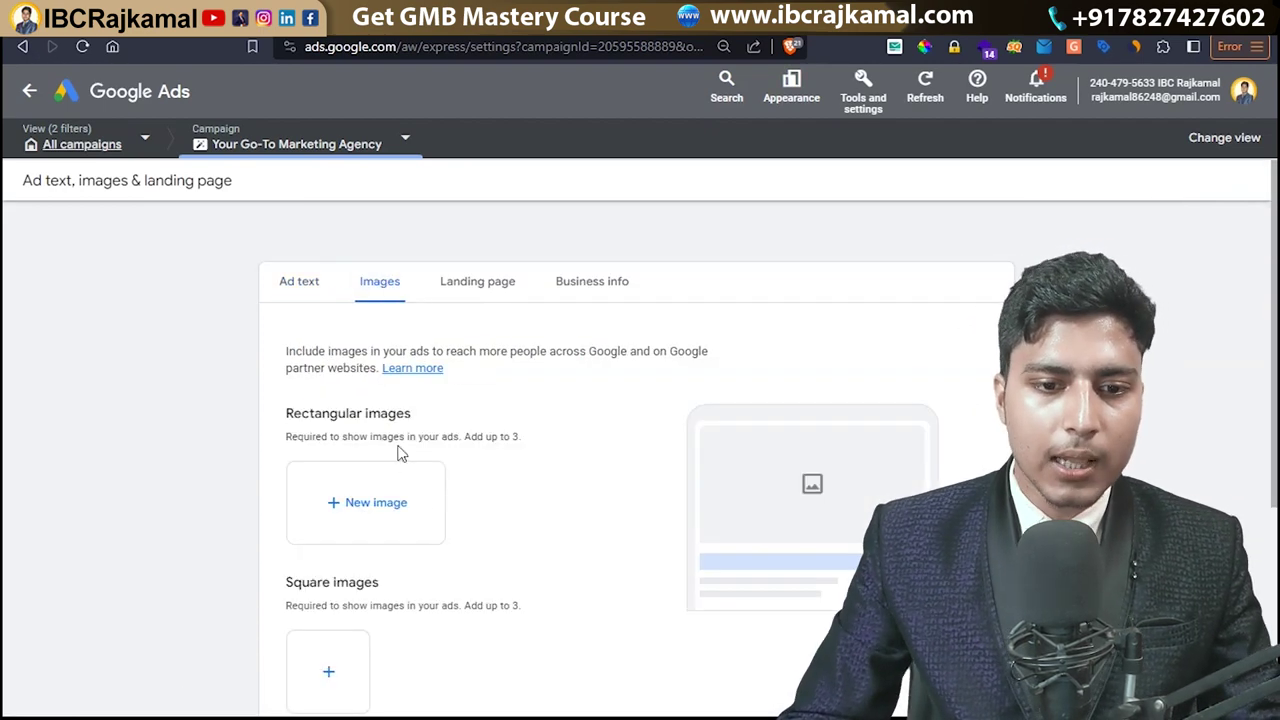
pyautogui.click(507, 290)
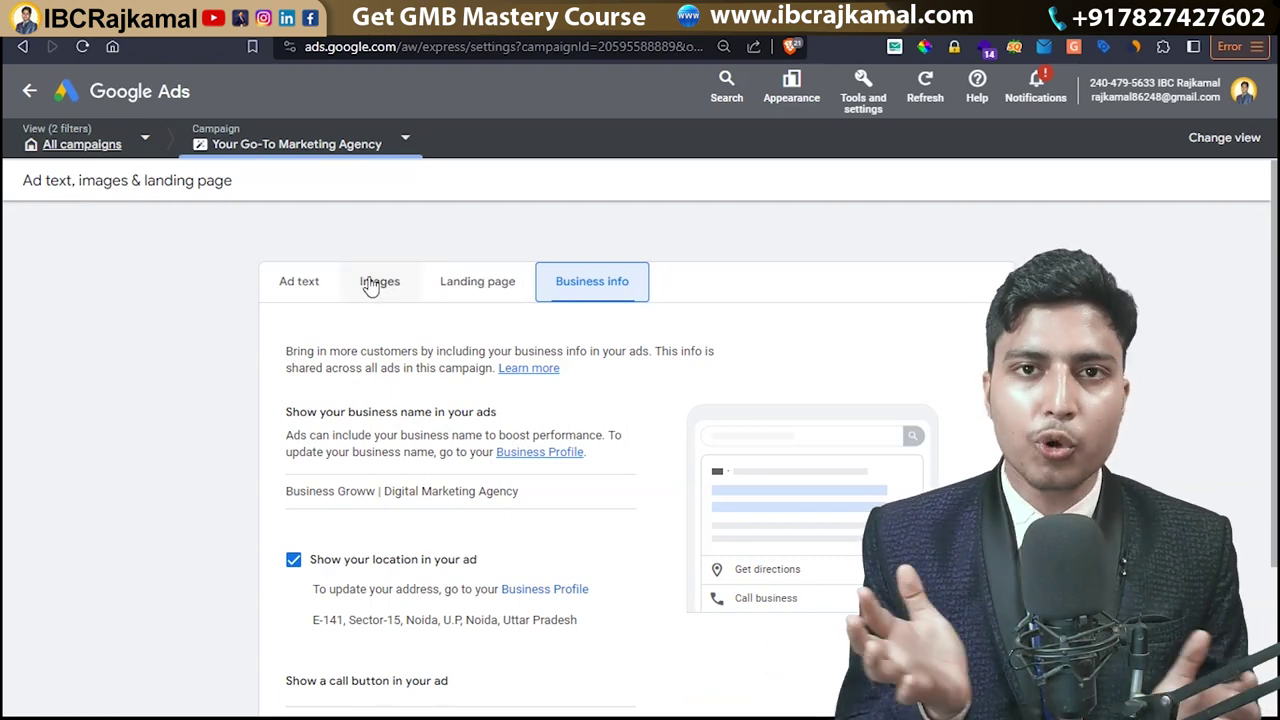
# Switch to the Canva presentation and go to the "Google Business Profile Mastery Course" slide.
pyautogui.hotkey('alt', 'Tab')
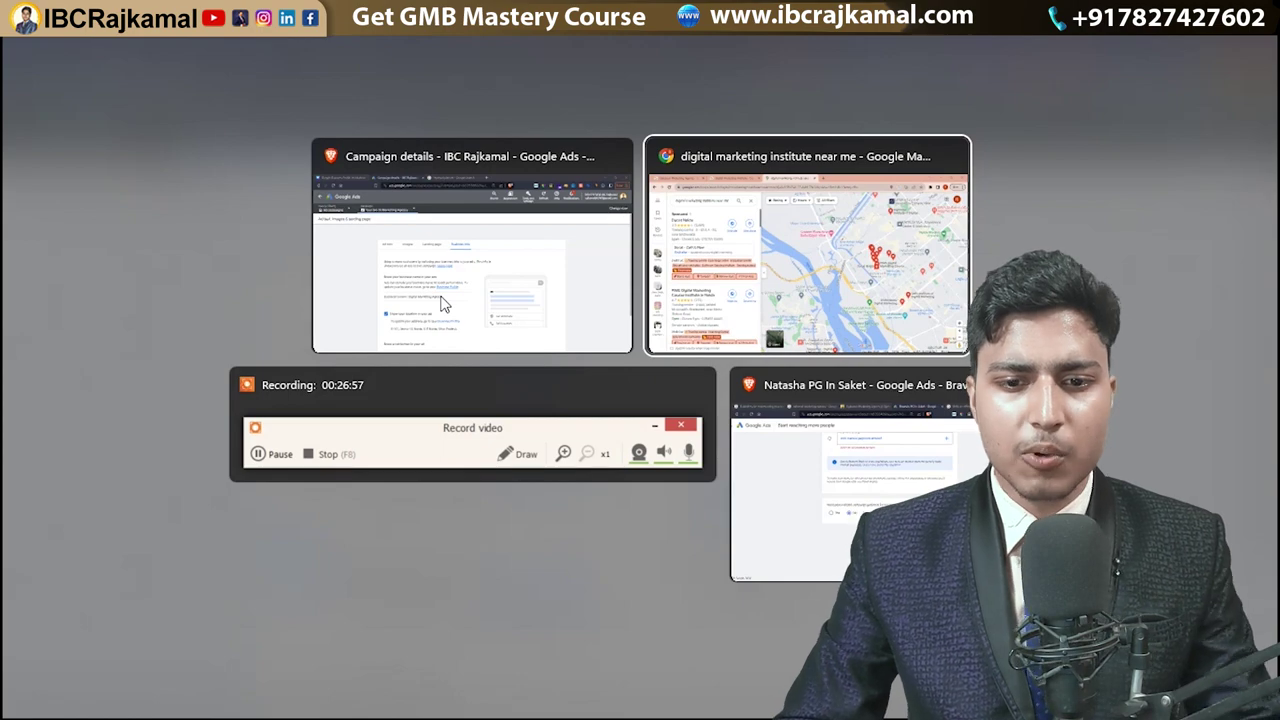
pyautogui.hotkey('alt', 'Tab')
pyautogui.hotkey('alt', 'Tab')
pyautogui.hotkey('alt', 'Tab')
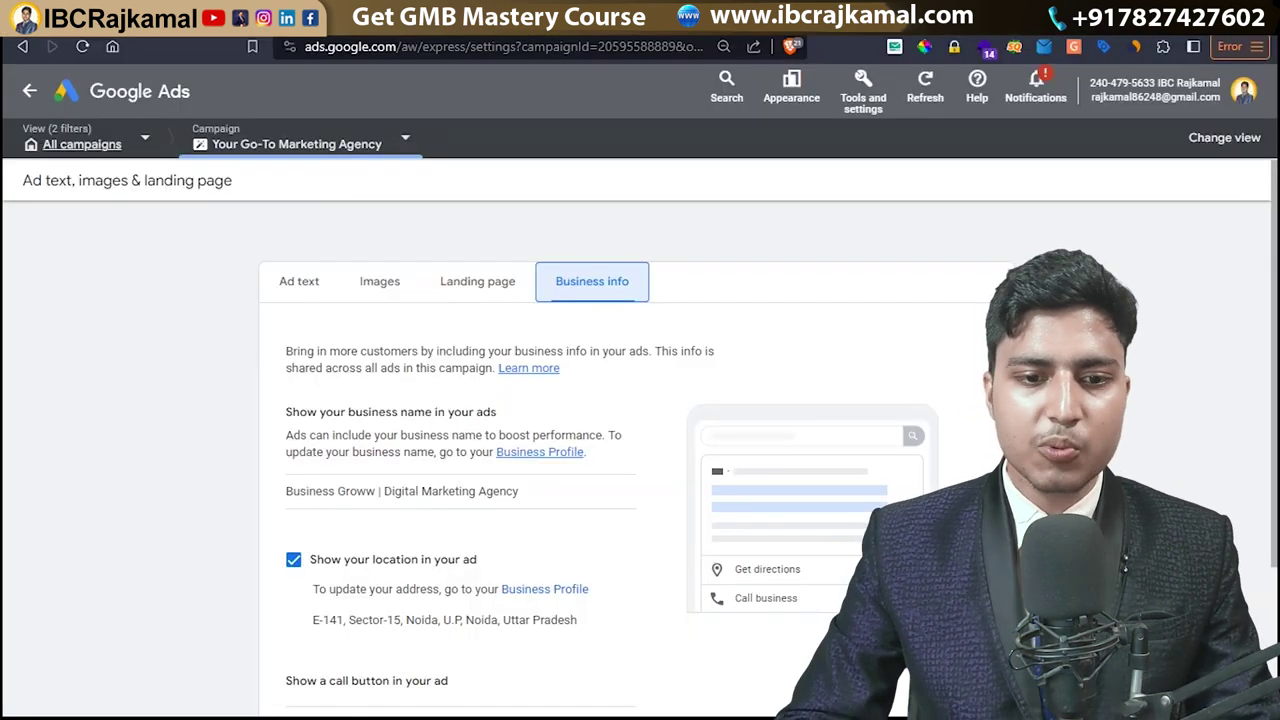
pyautogui.hotkey('alt', 'Tab')
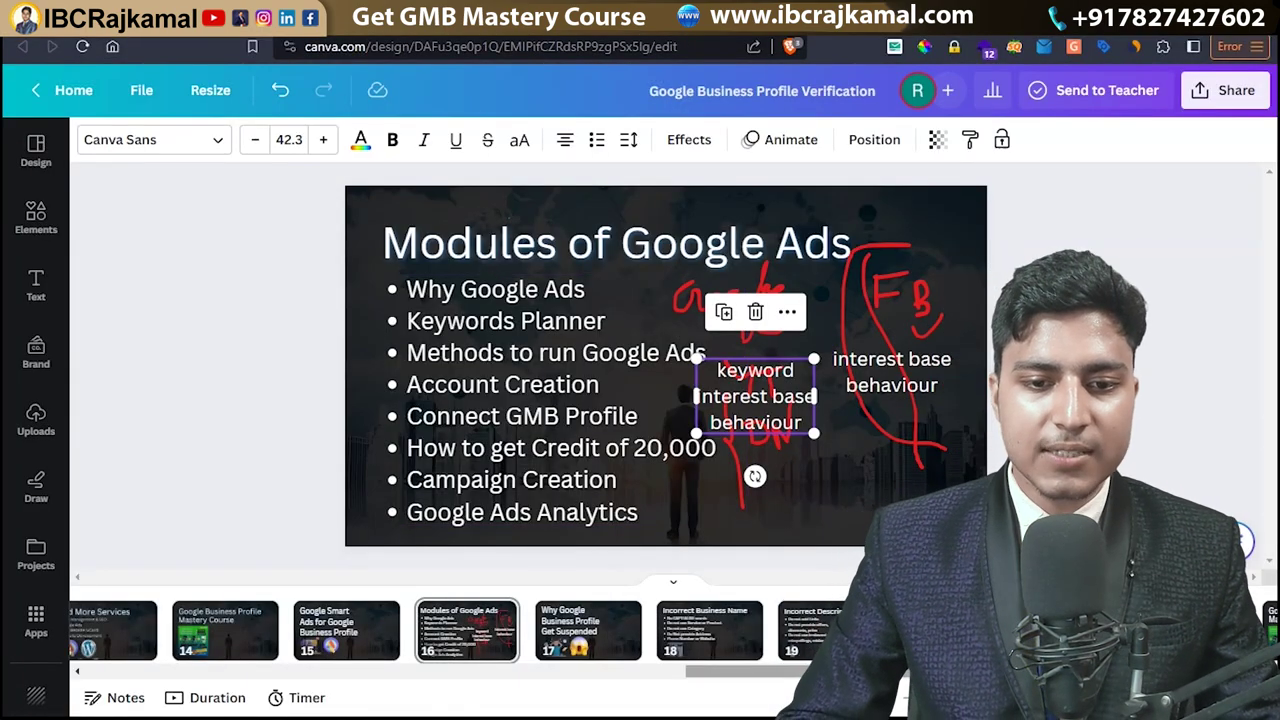
pyautogui.hscroll(2, 470, 630)
pyautogui.scroll(-5, 693, 454)
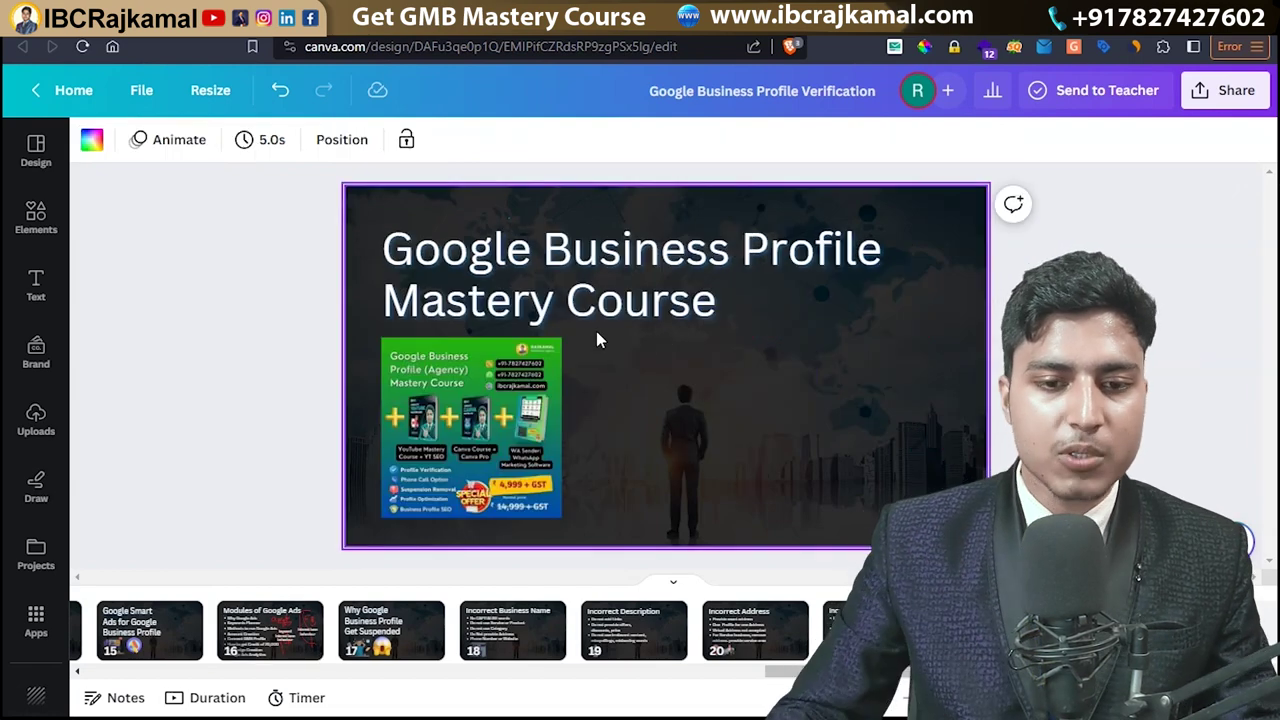